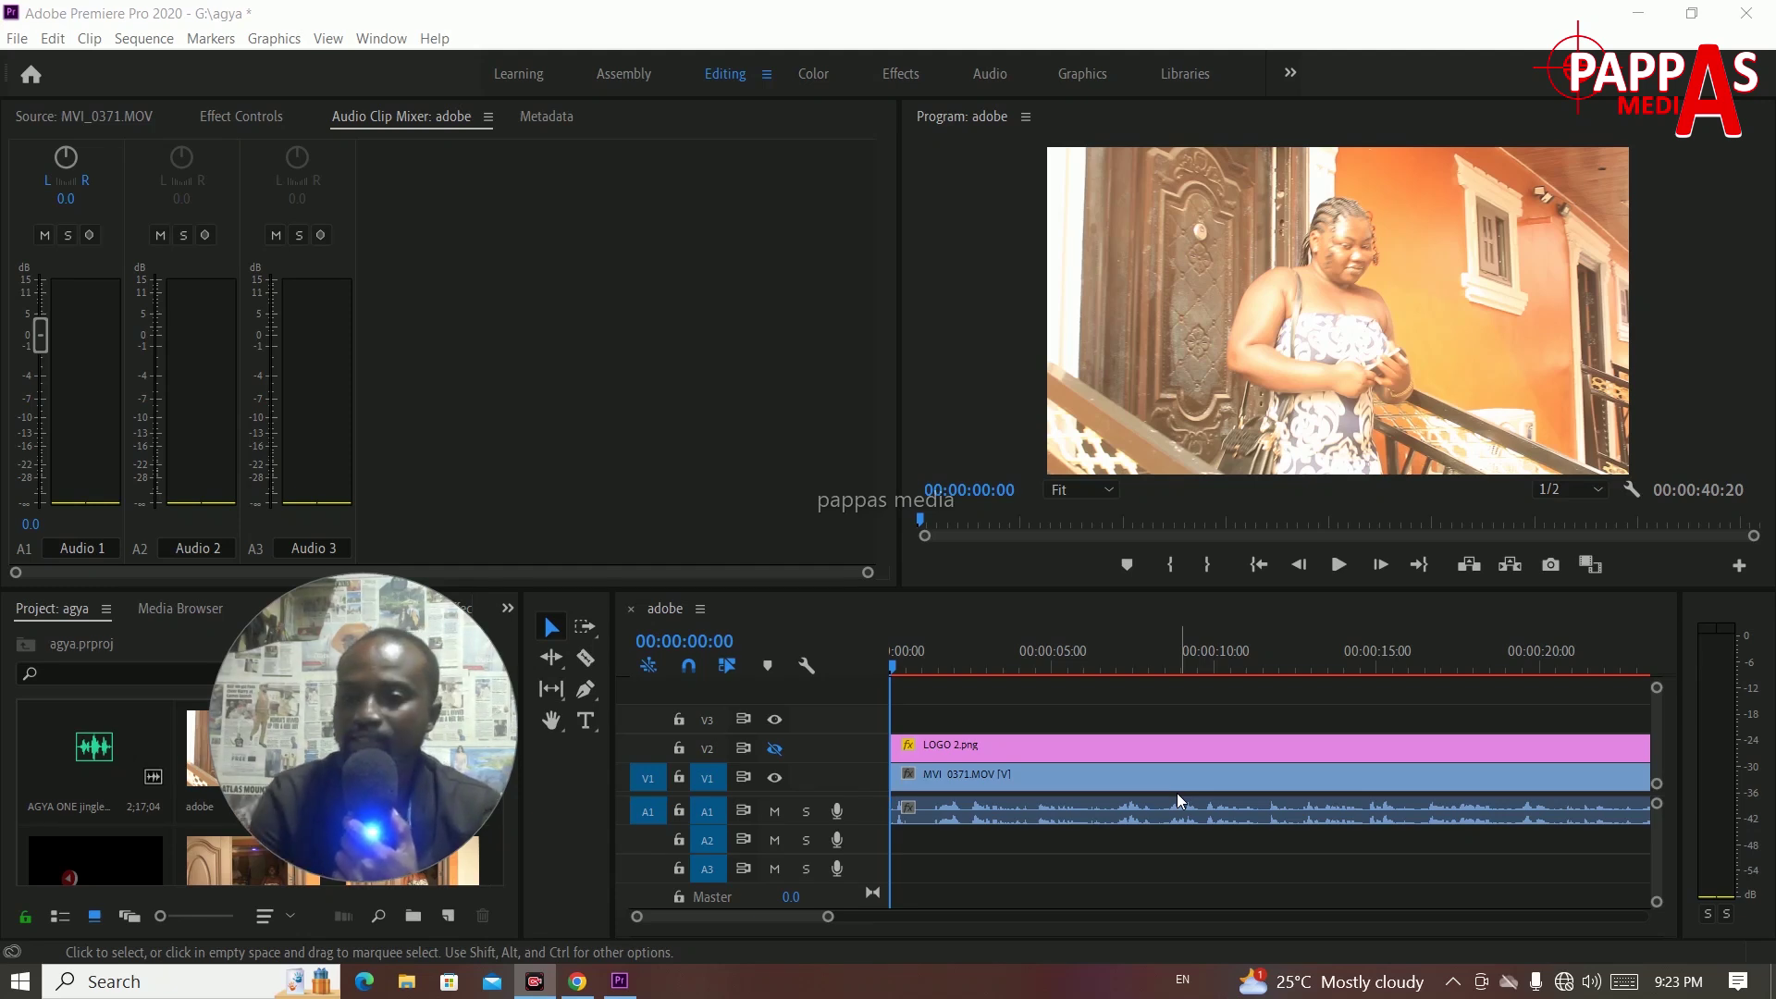
Step: Play the sequence to hear the original dialogue, stopping around 00:00:14:11
left_click(1177, 792)
key("space")
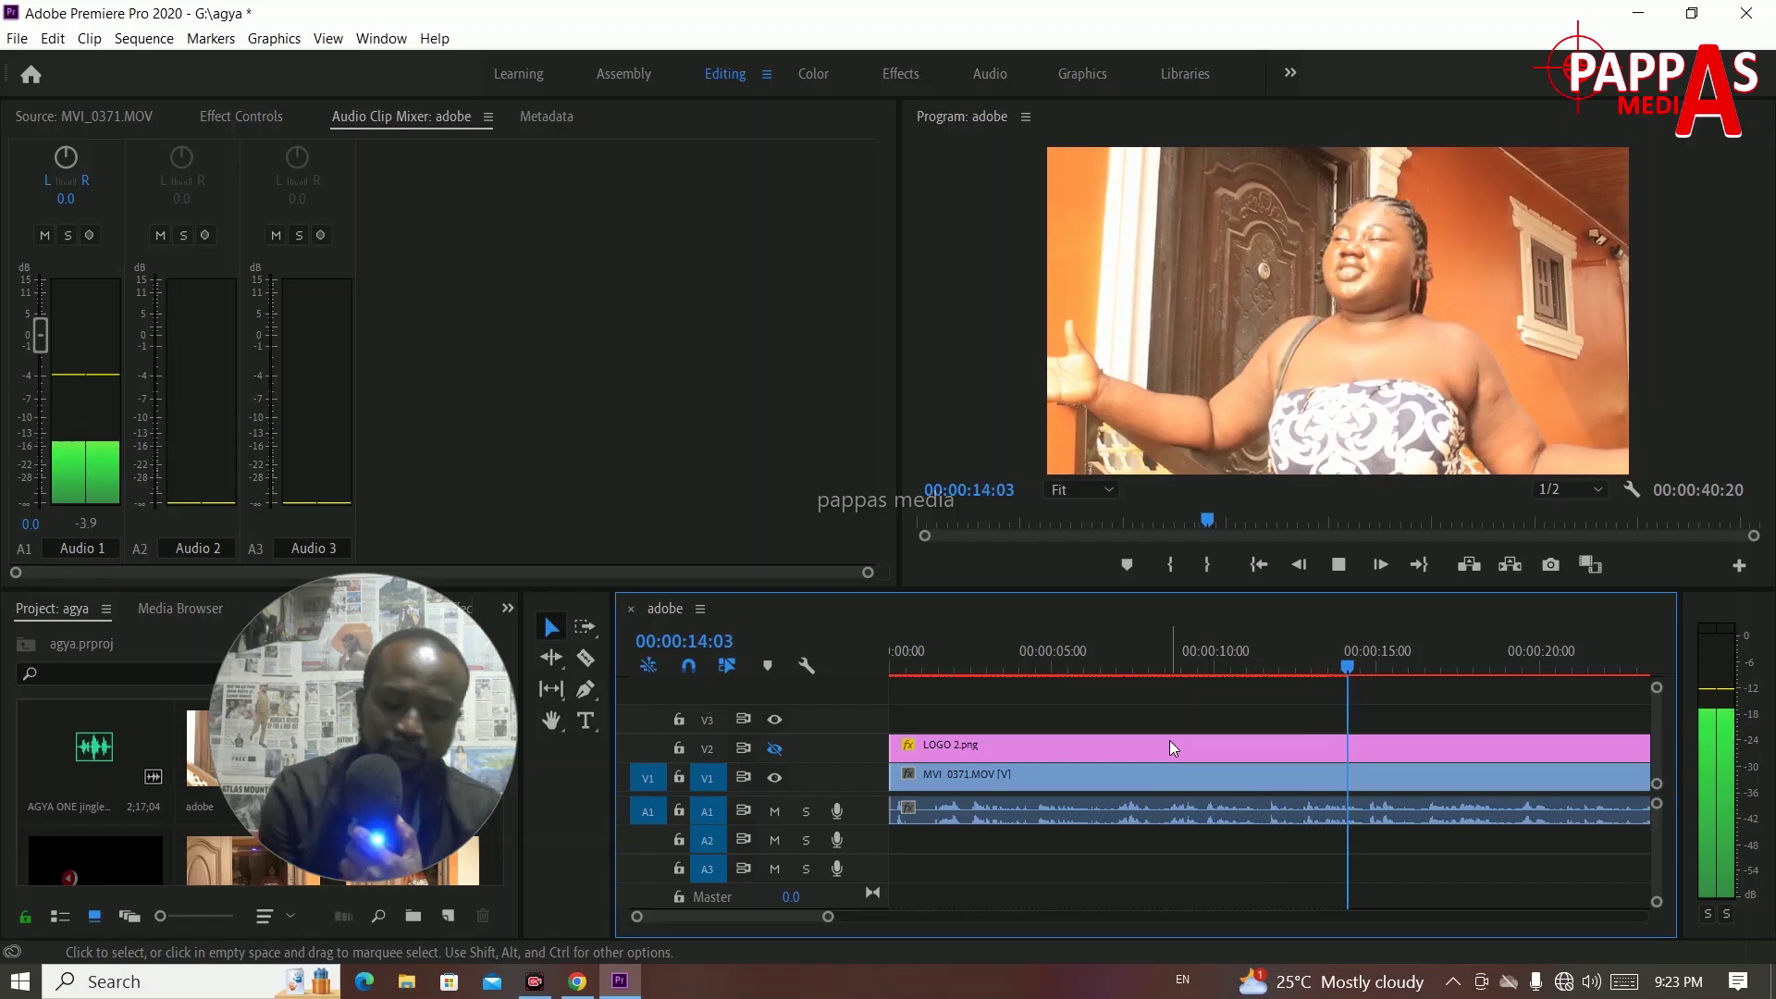
key("space")
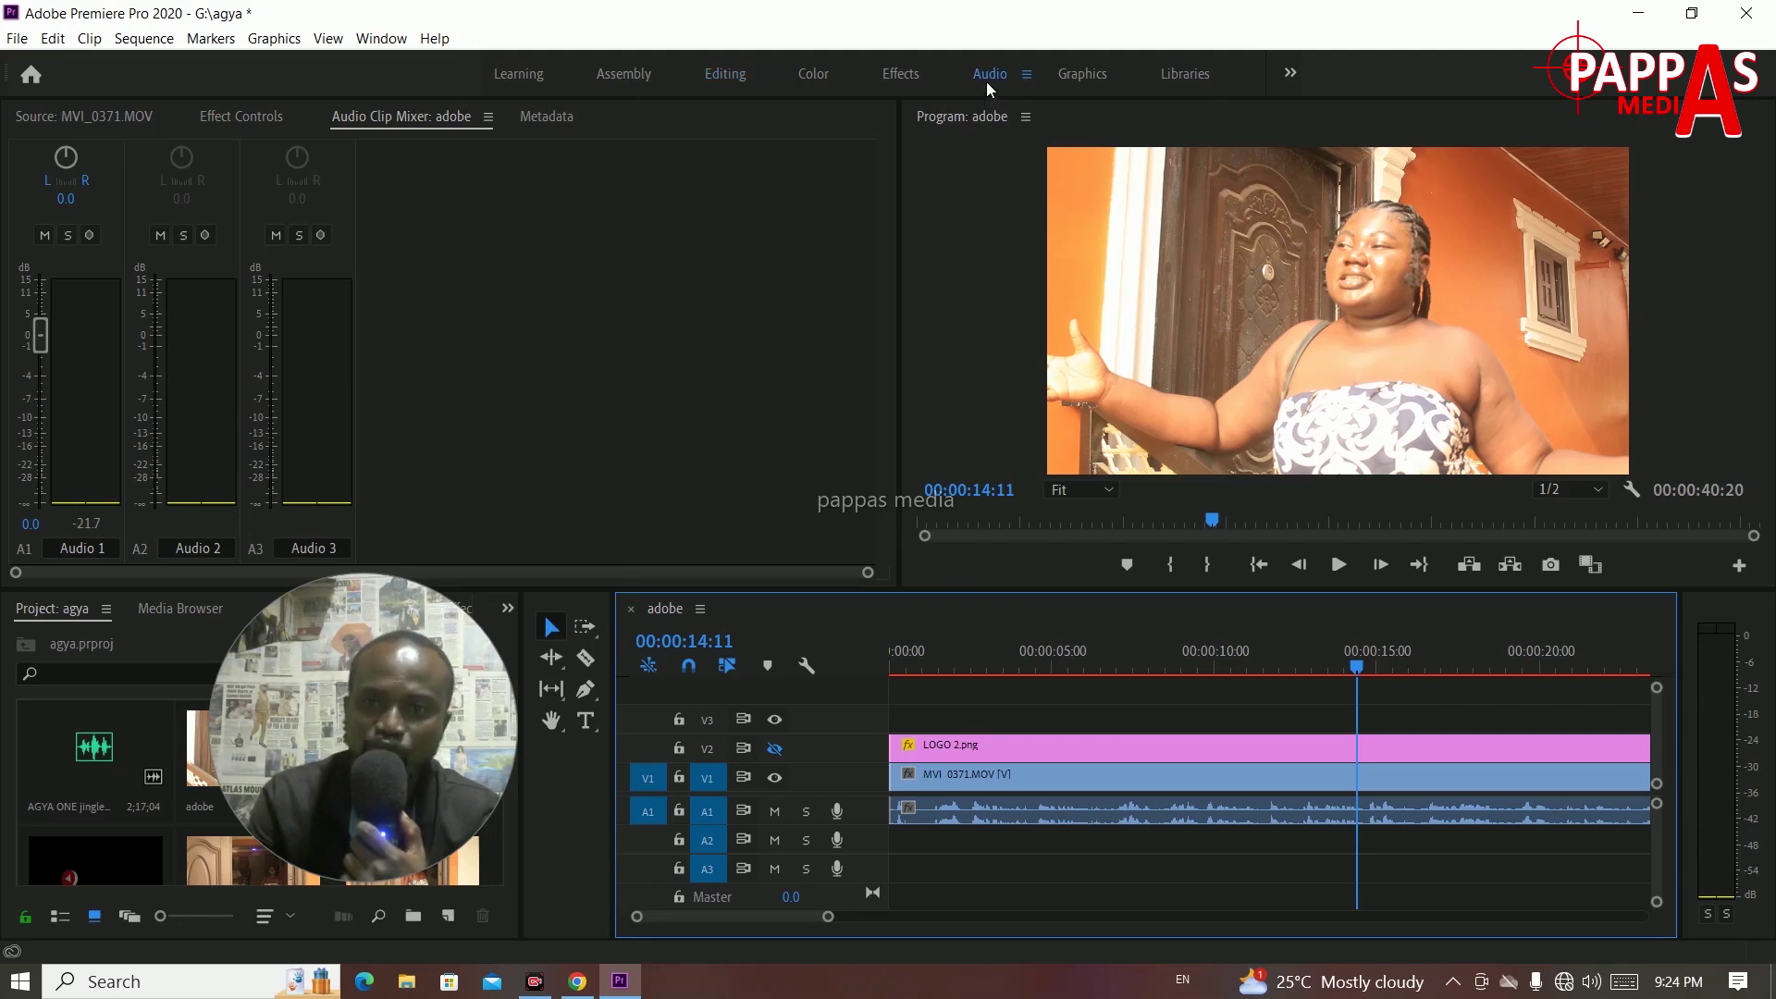
Step: Switch to the Audio workspace, return the playhead to the start, show the Audio Track Mixer, and select MVI_0371
left_click(988, 85)
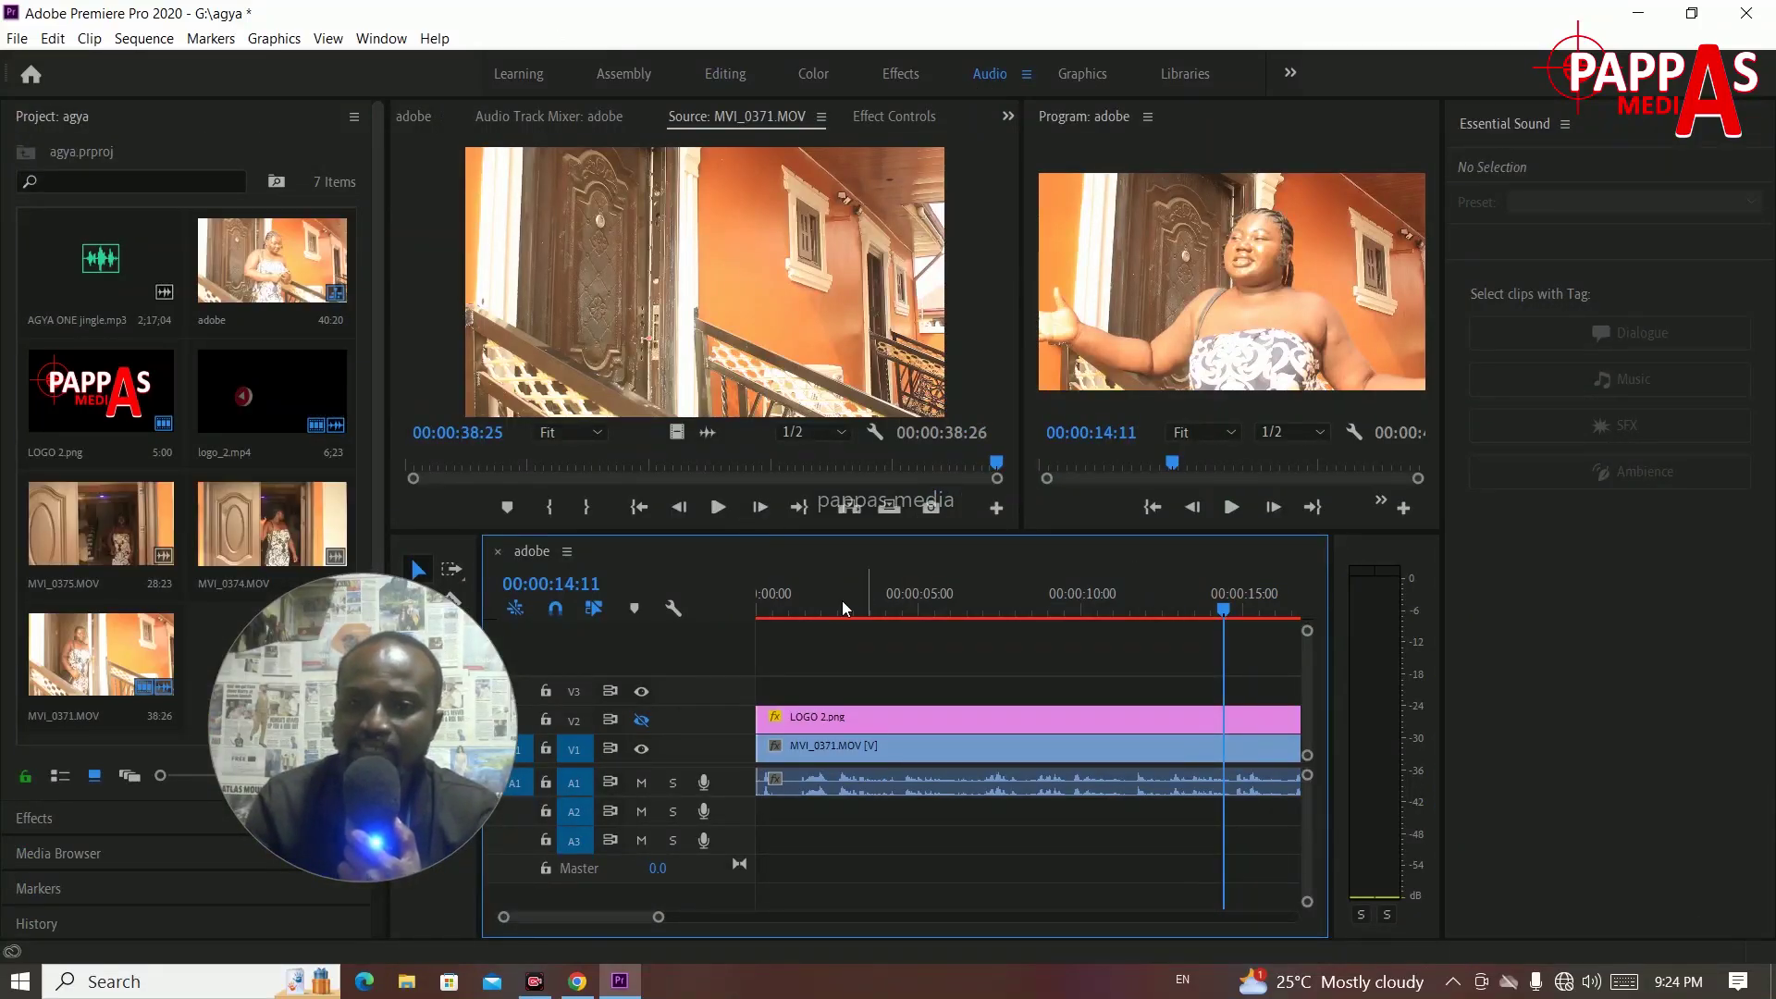
left_click(760, 597)
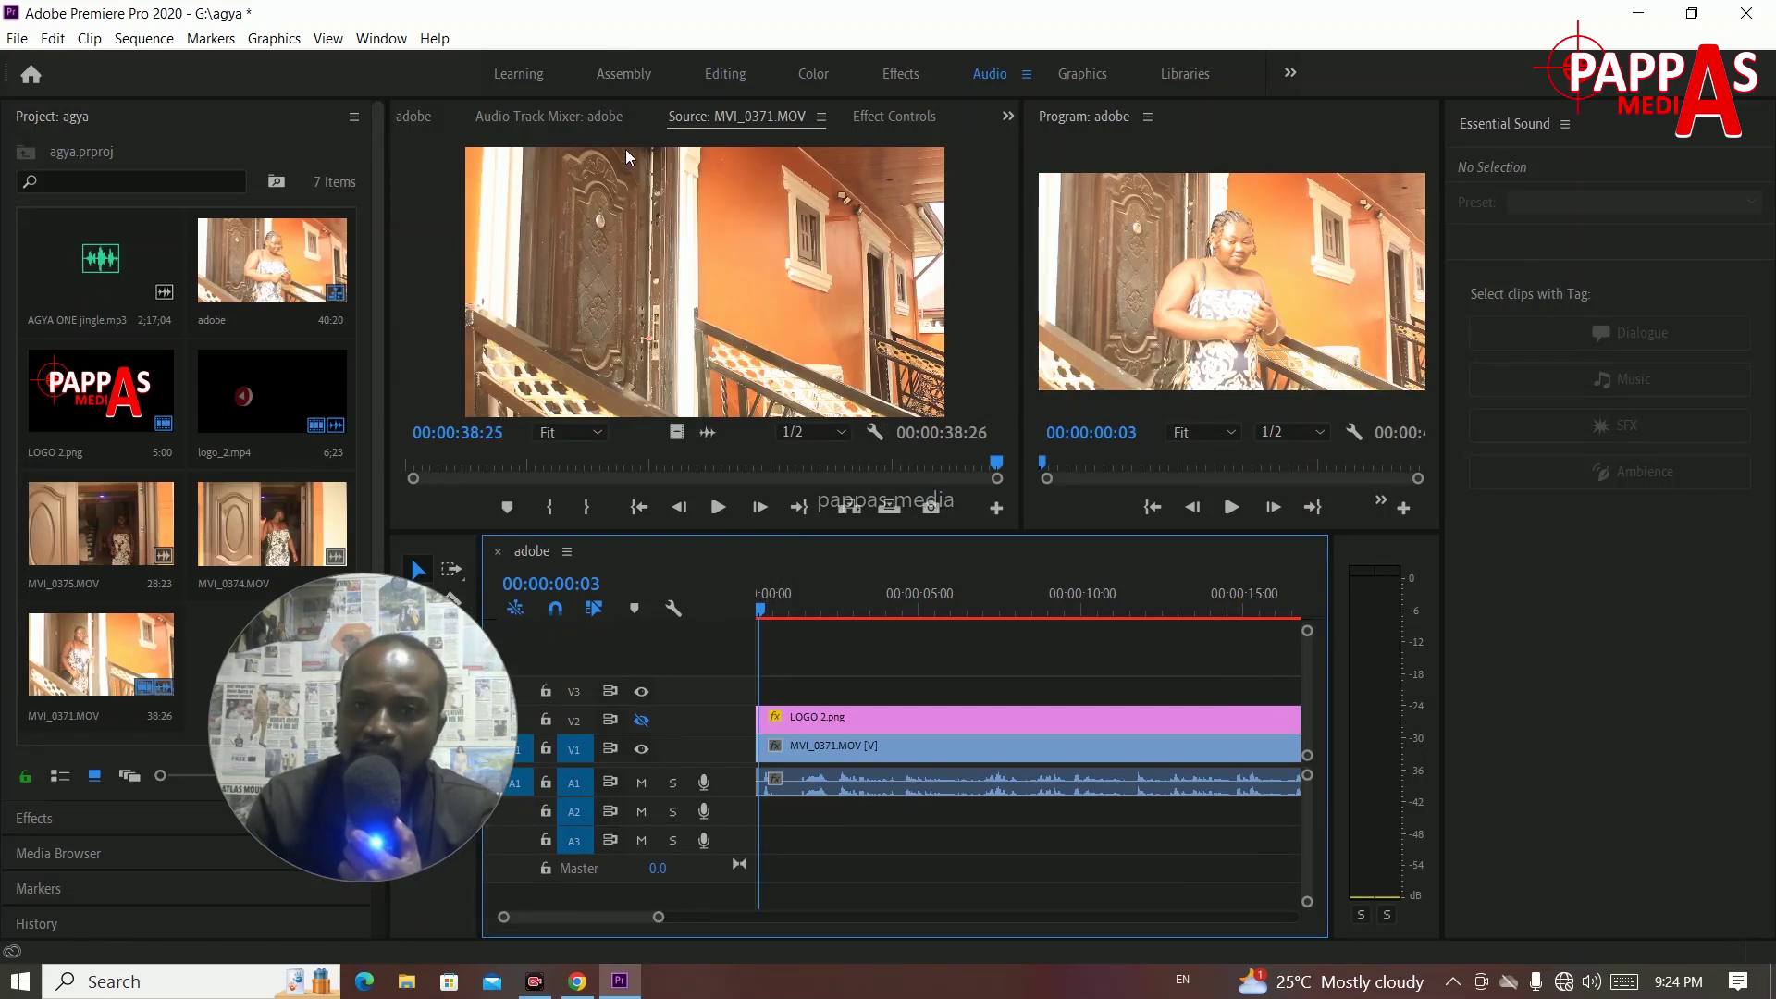
left_click(891, 118)
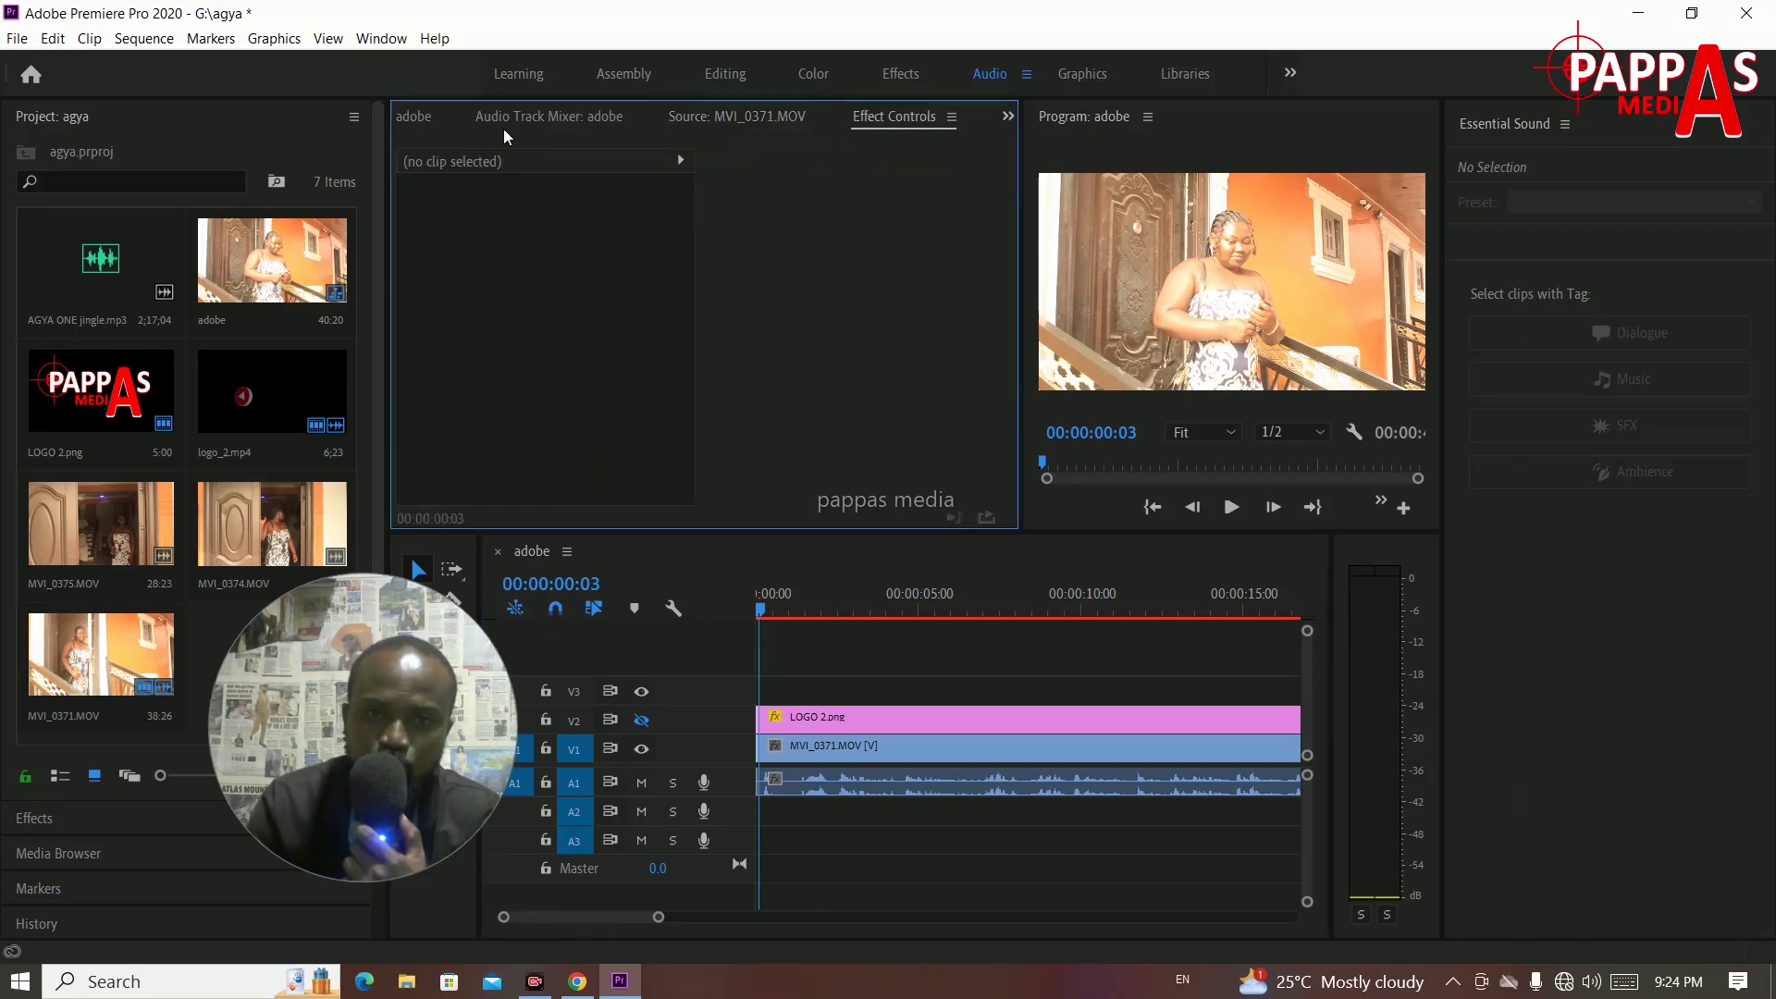
left_click(534, 120)
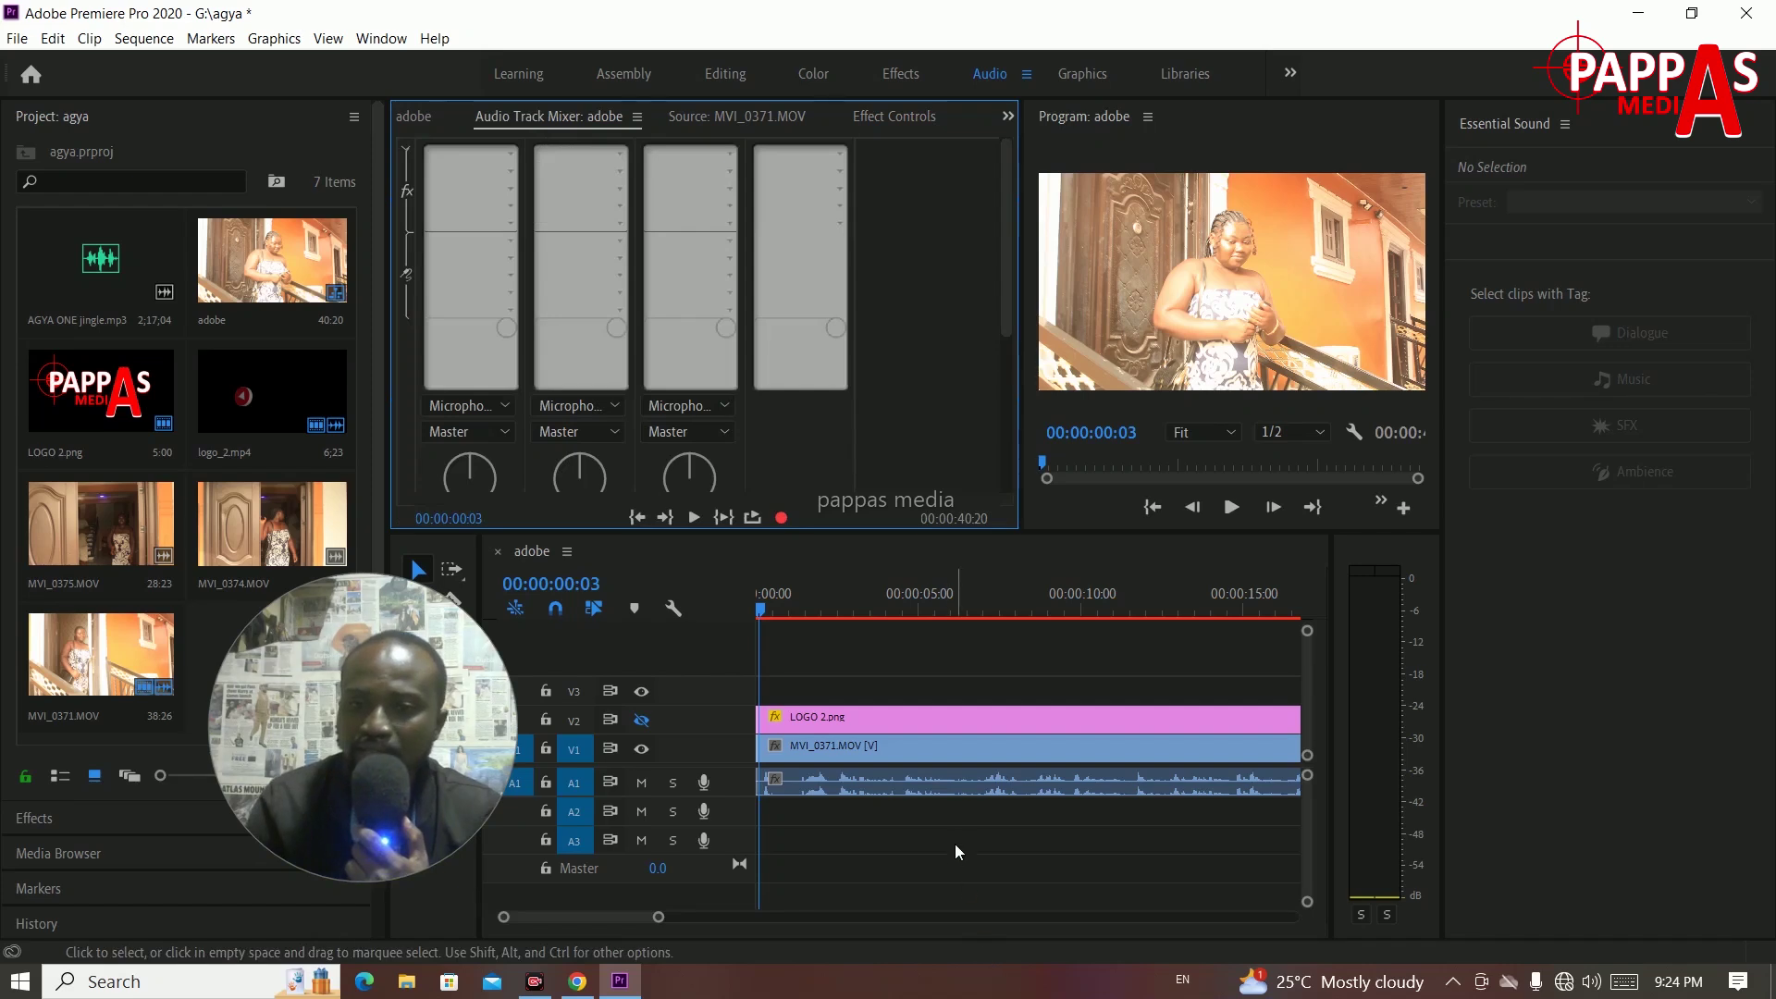
left_click(958, 788)
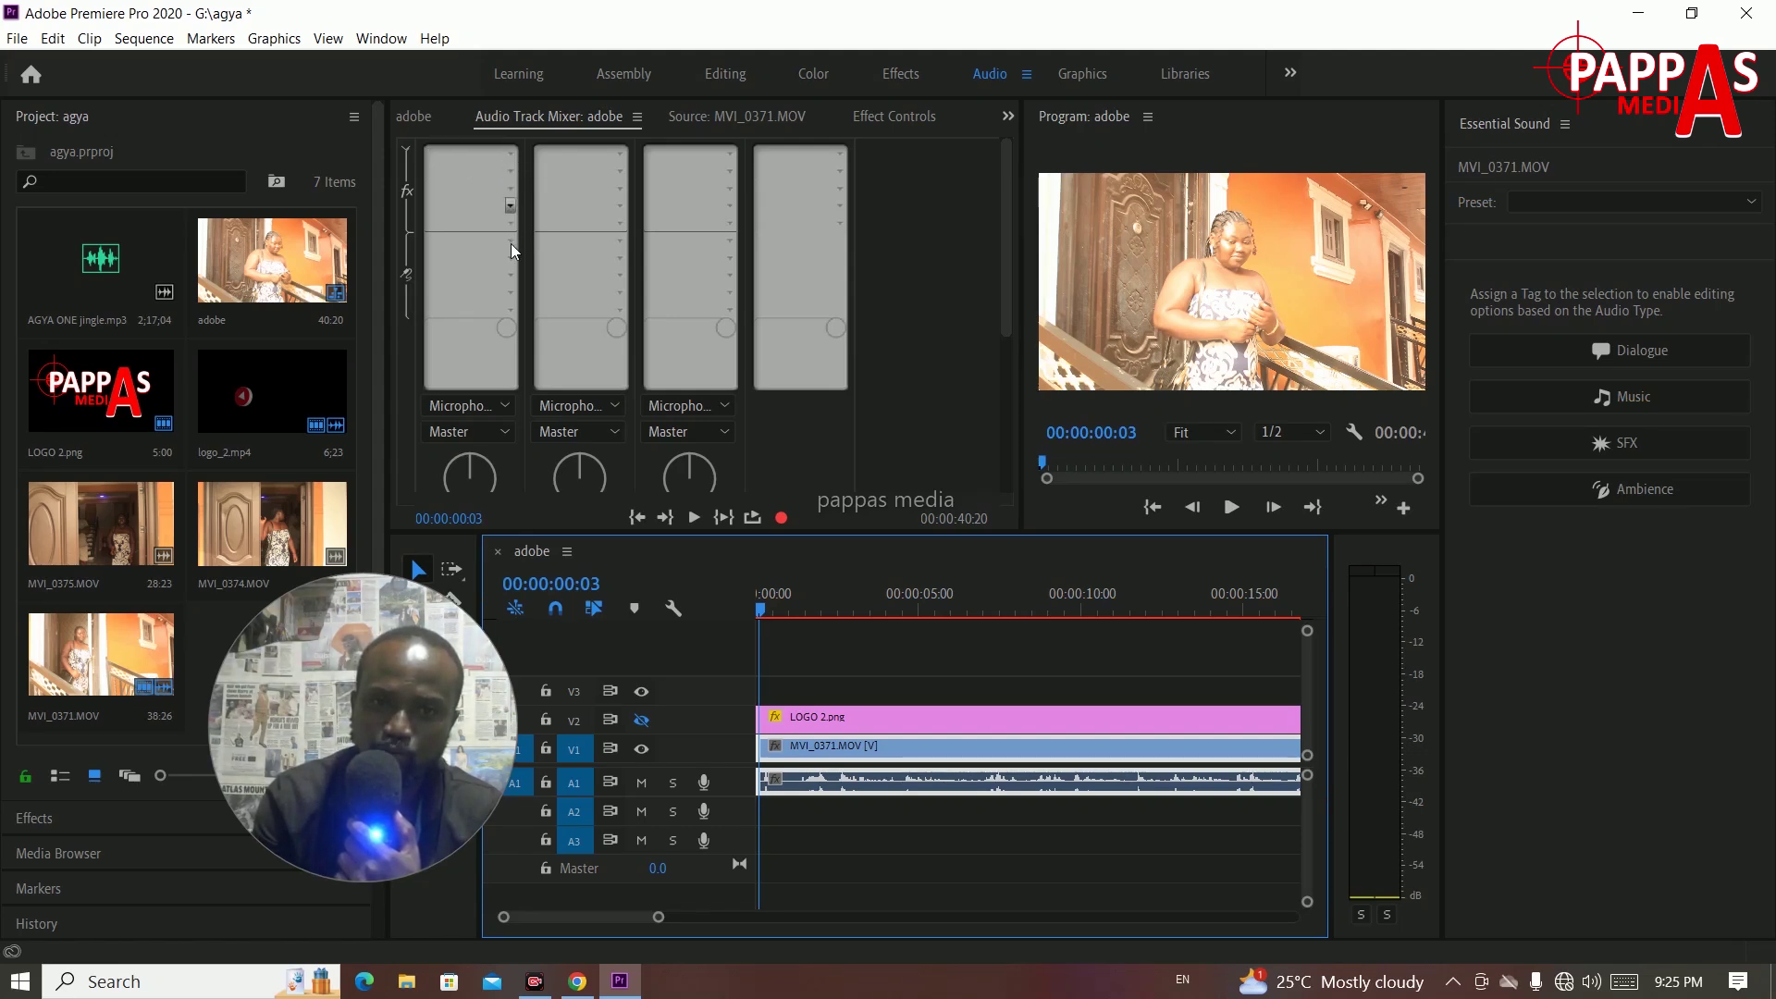
Step: Add a Filter and EQ > Parametric Equalizer to Audio 1's first effect slot
left_click(511, 158)
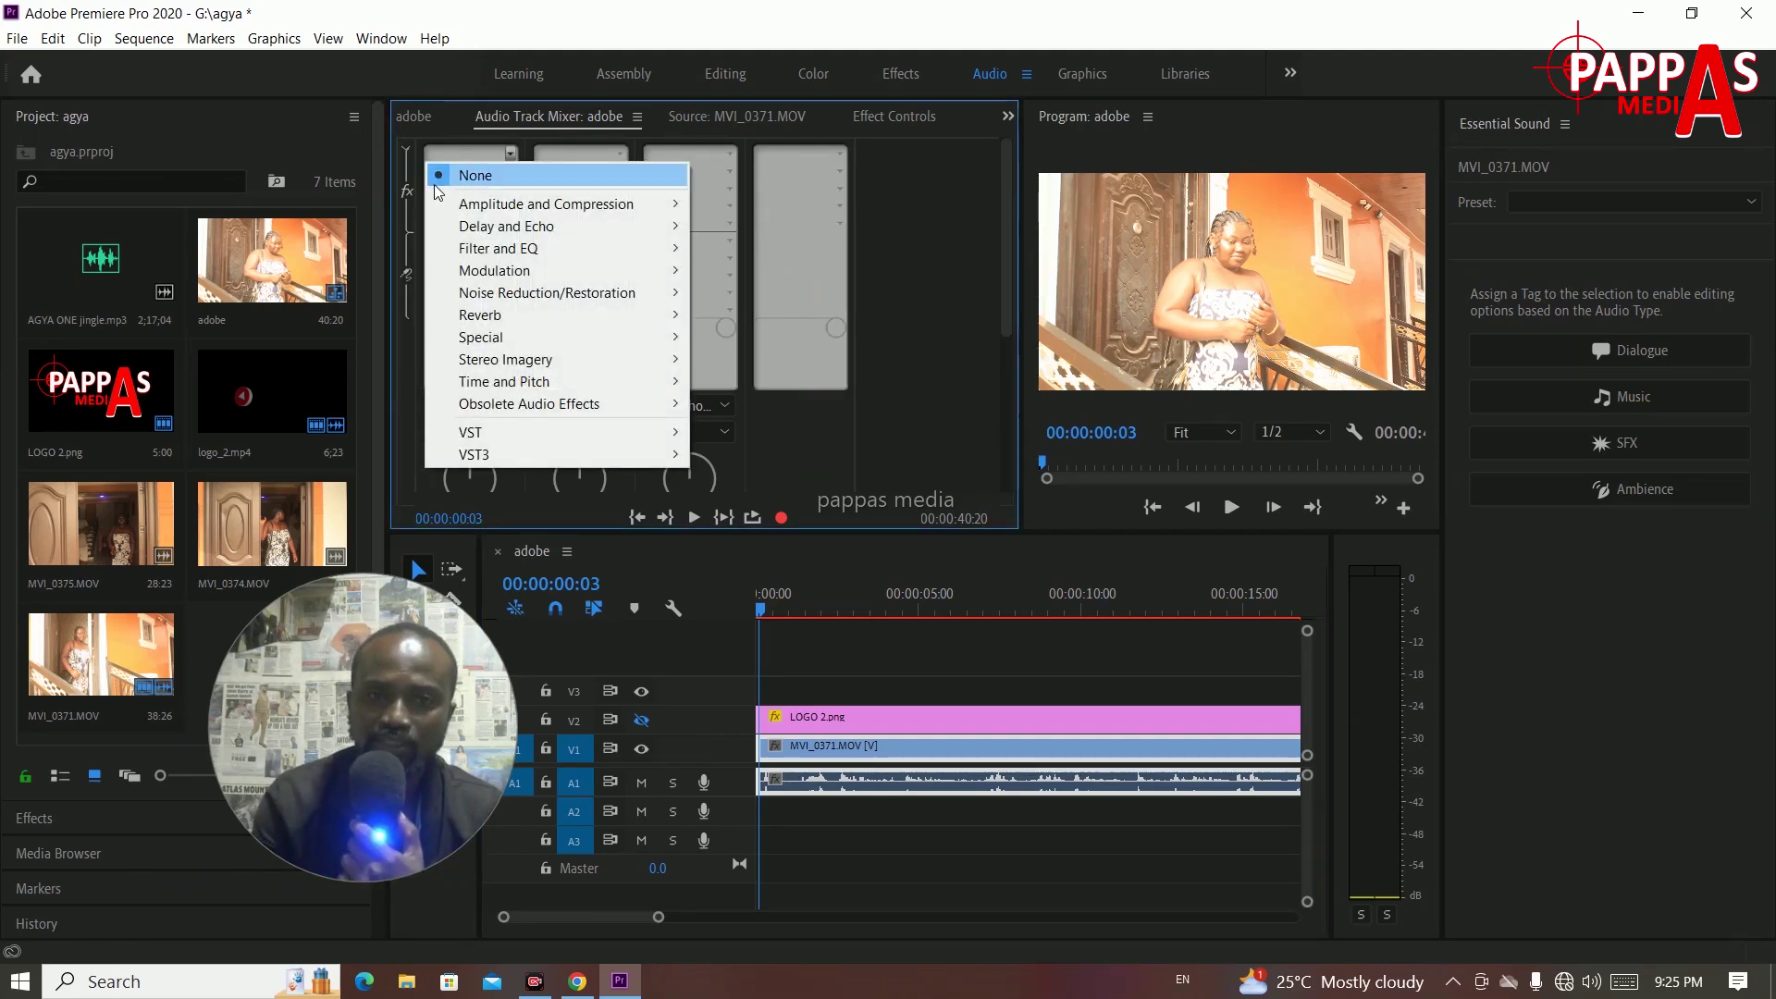
left_click(405, 157)
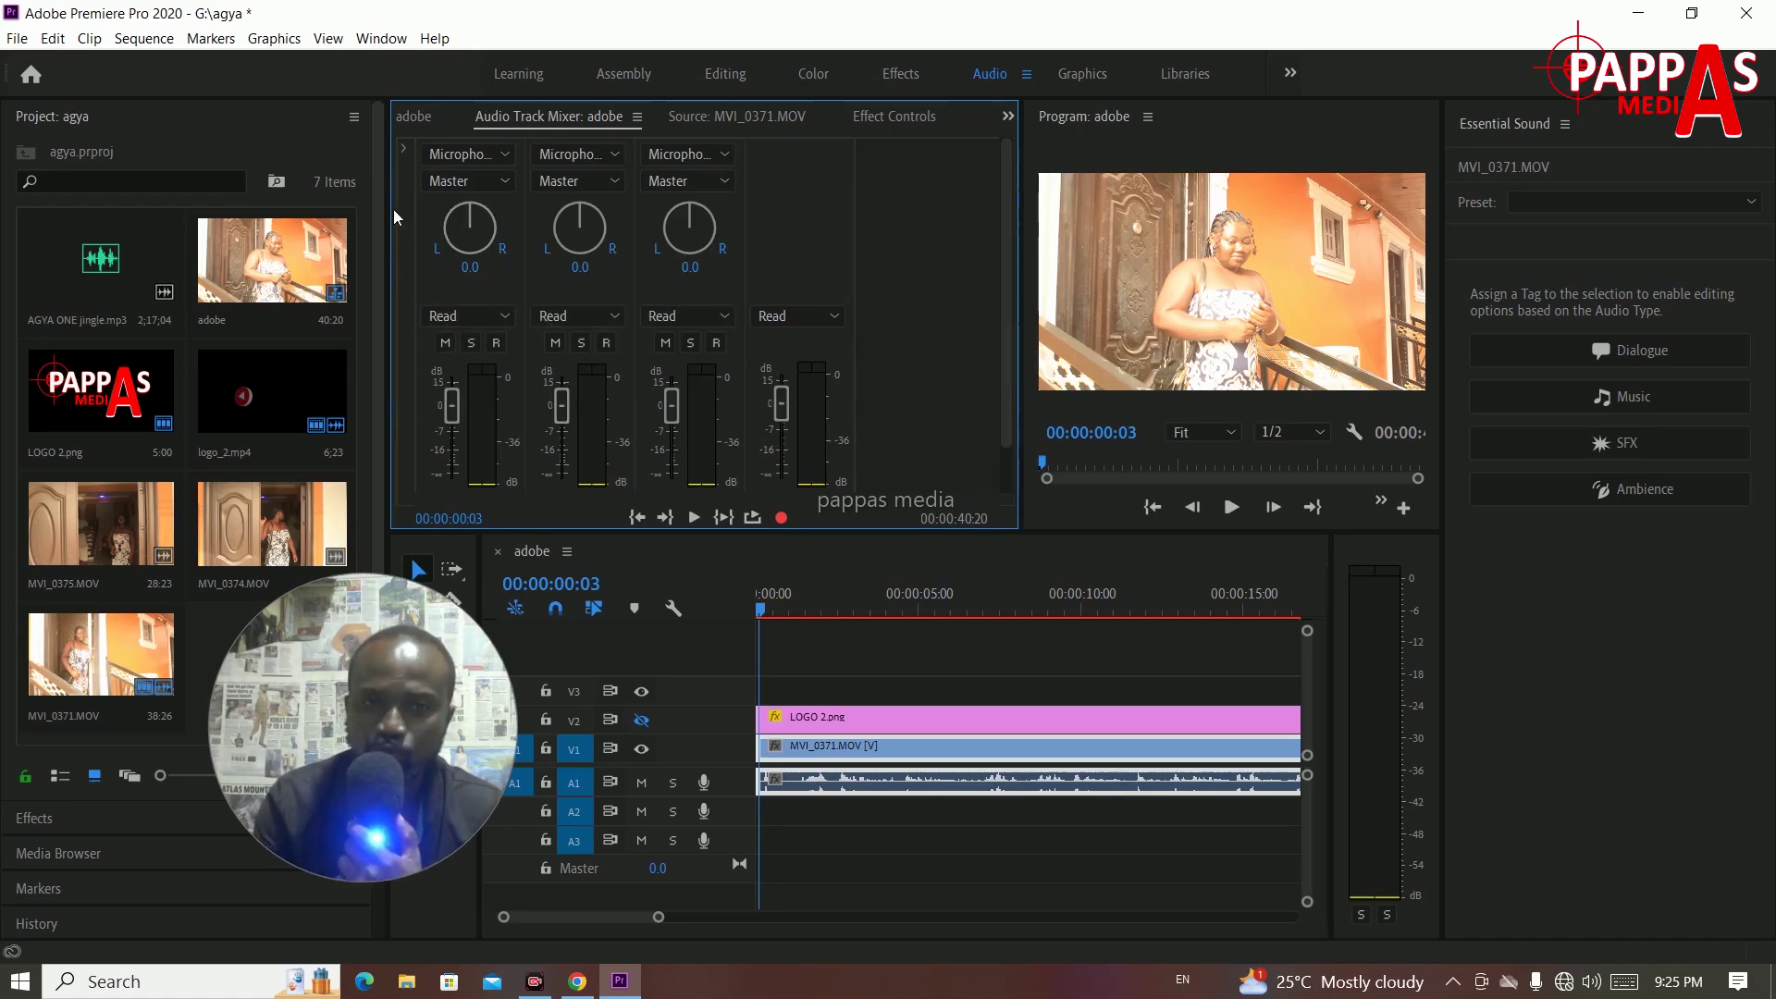
left_click(404, 151)
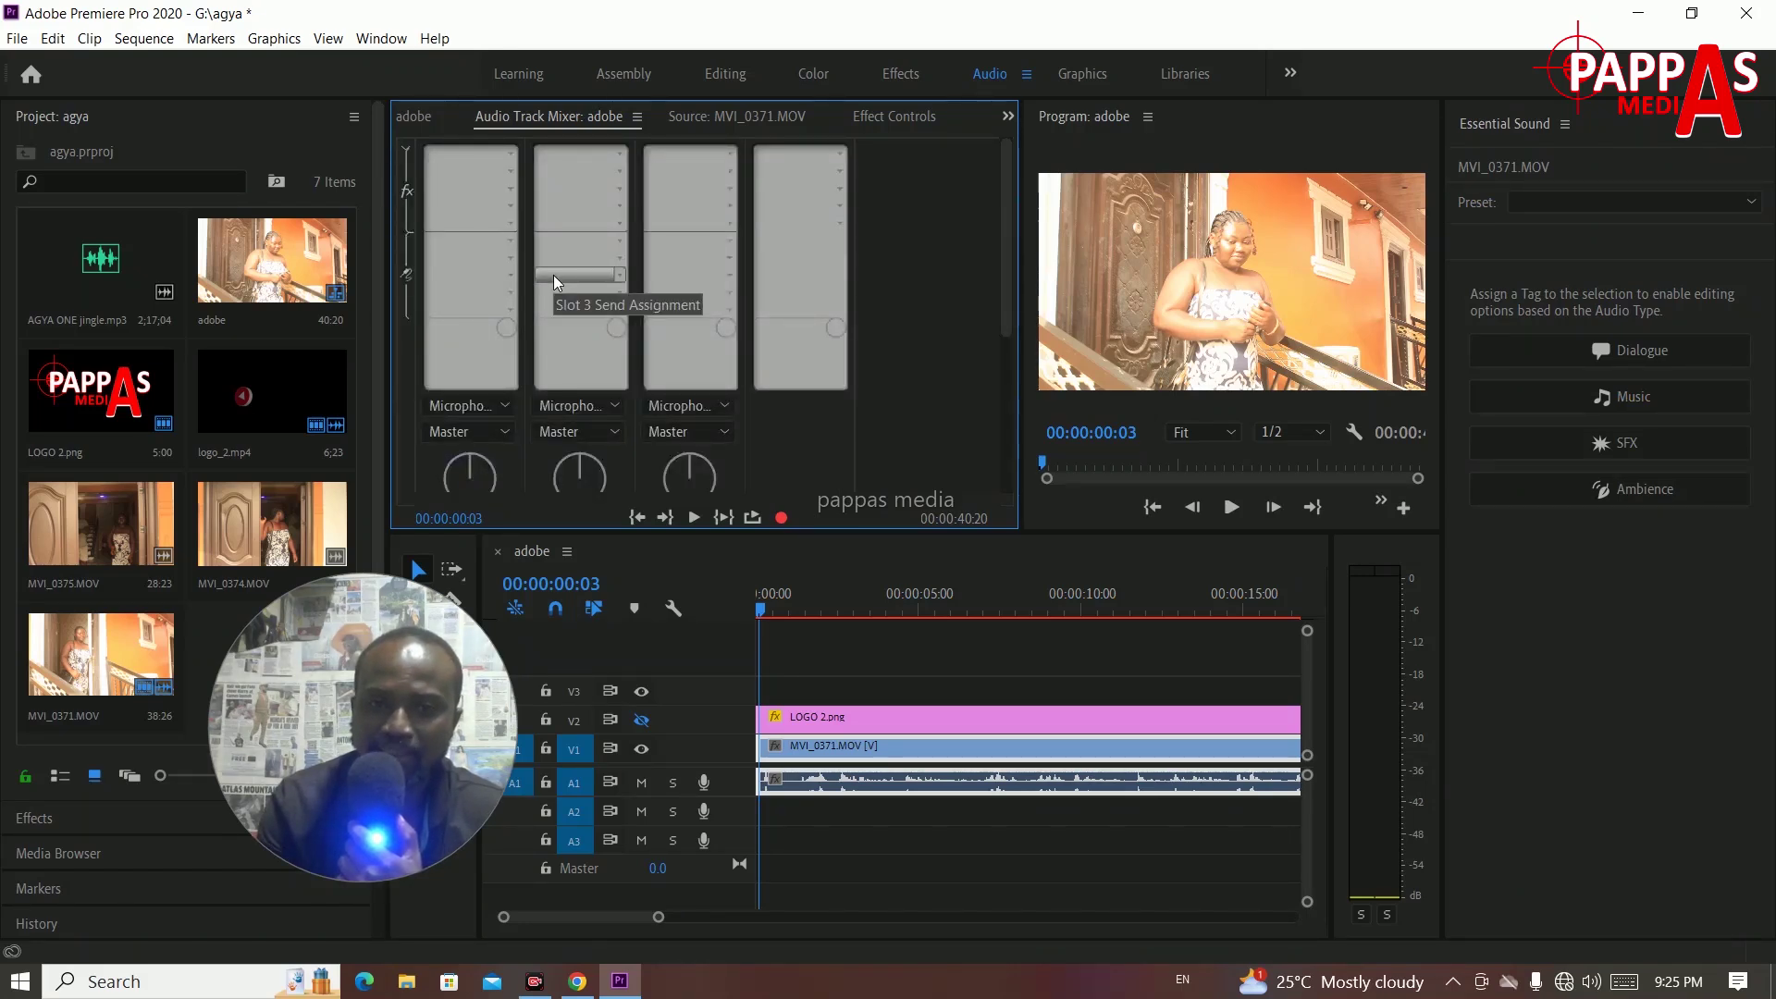
left_click(512, 156)
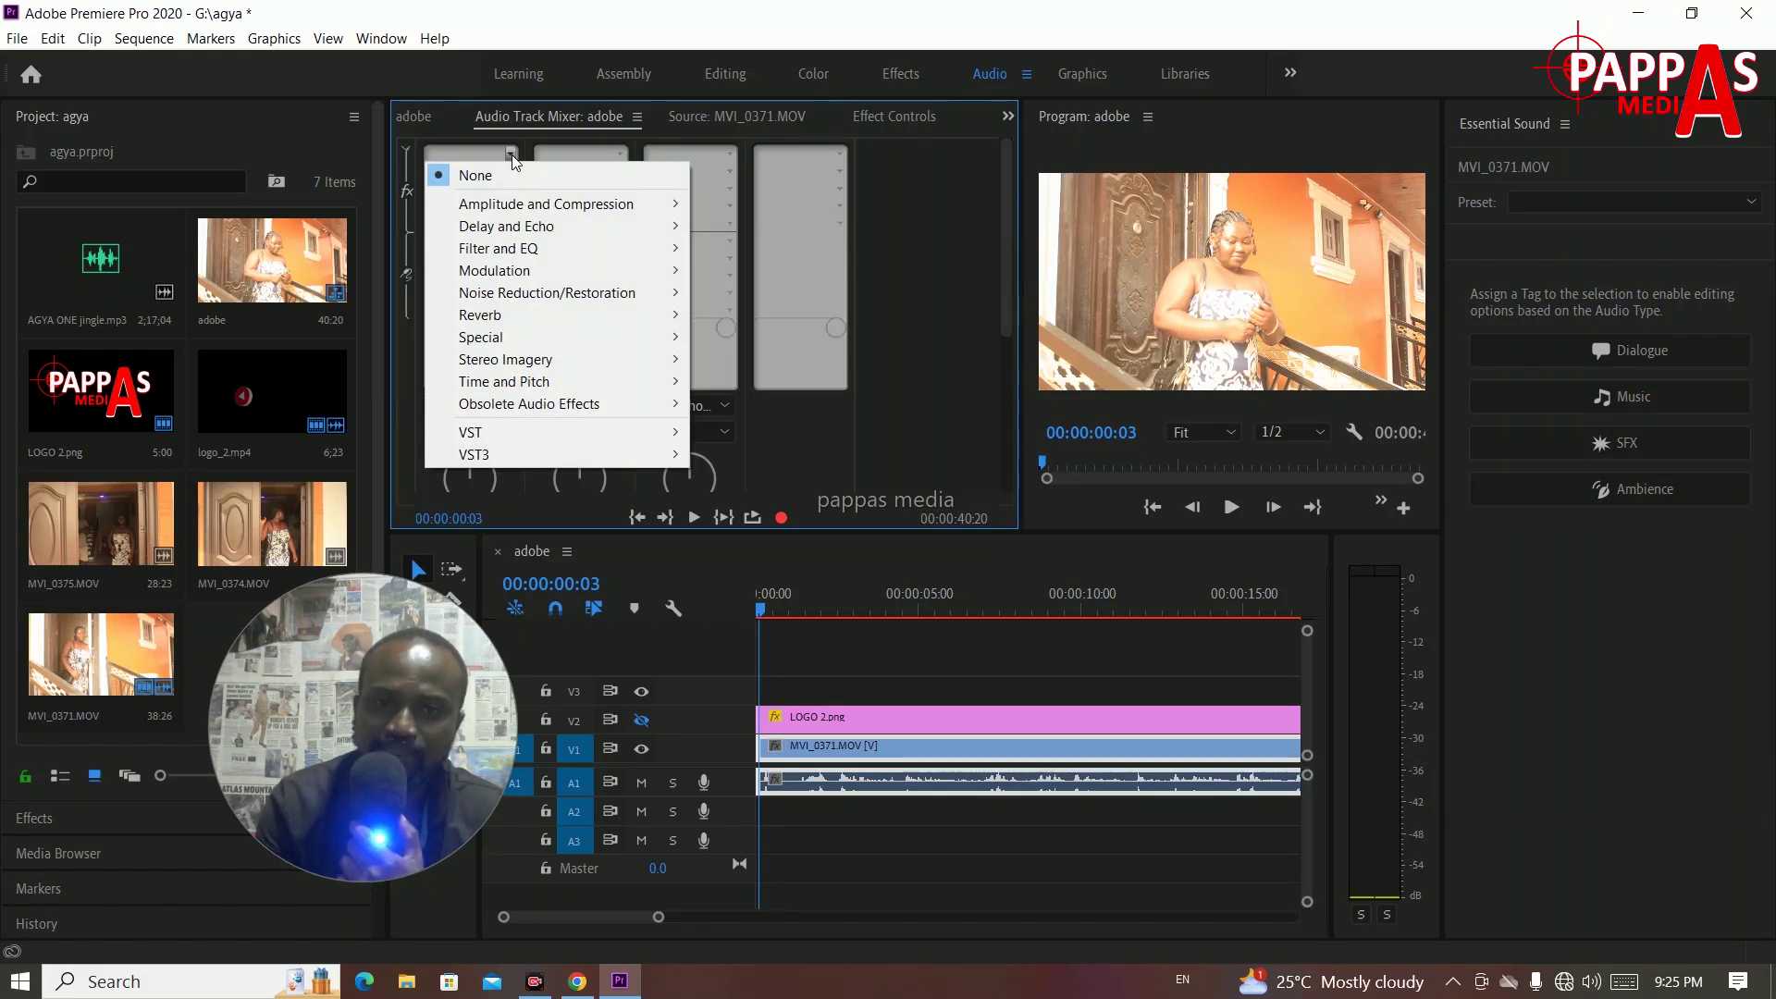
mouse_move(552, 256)
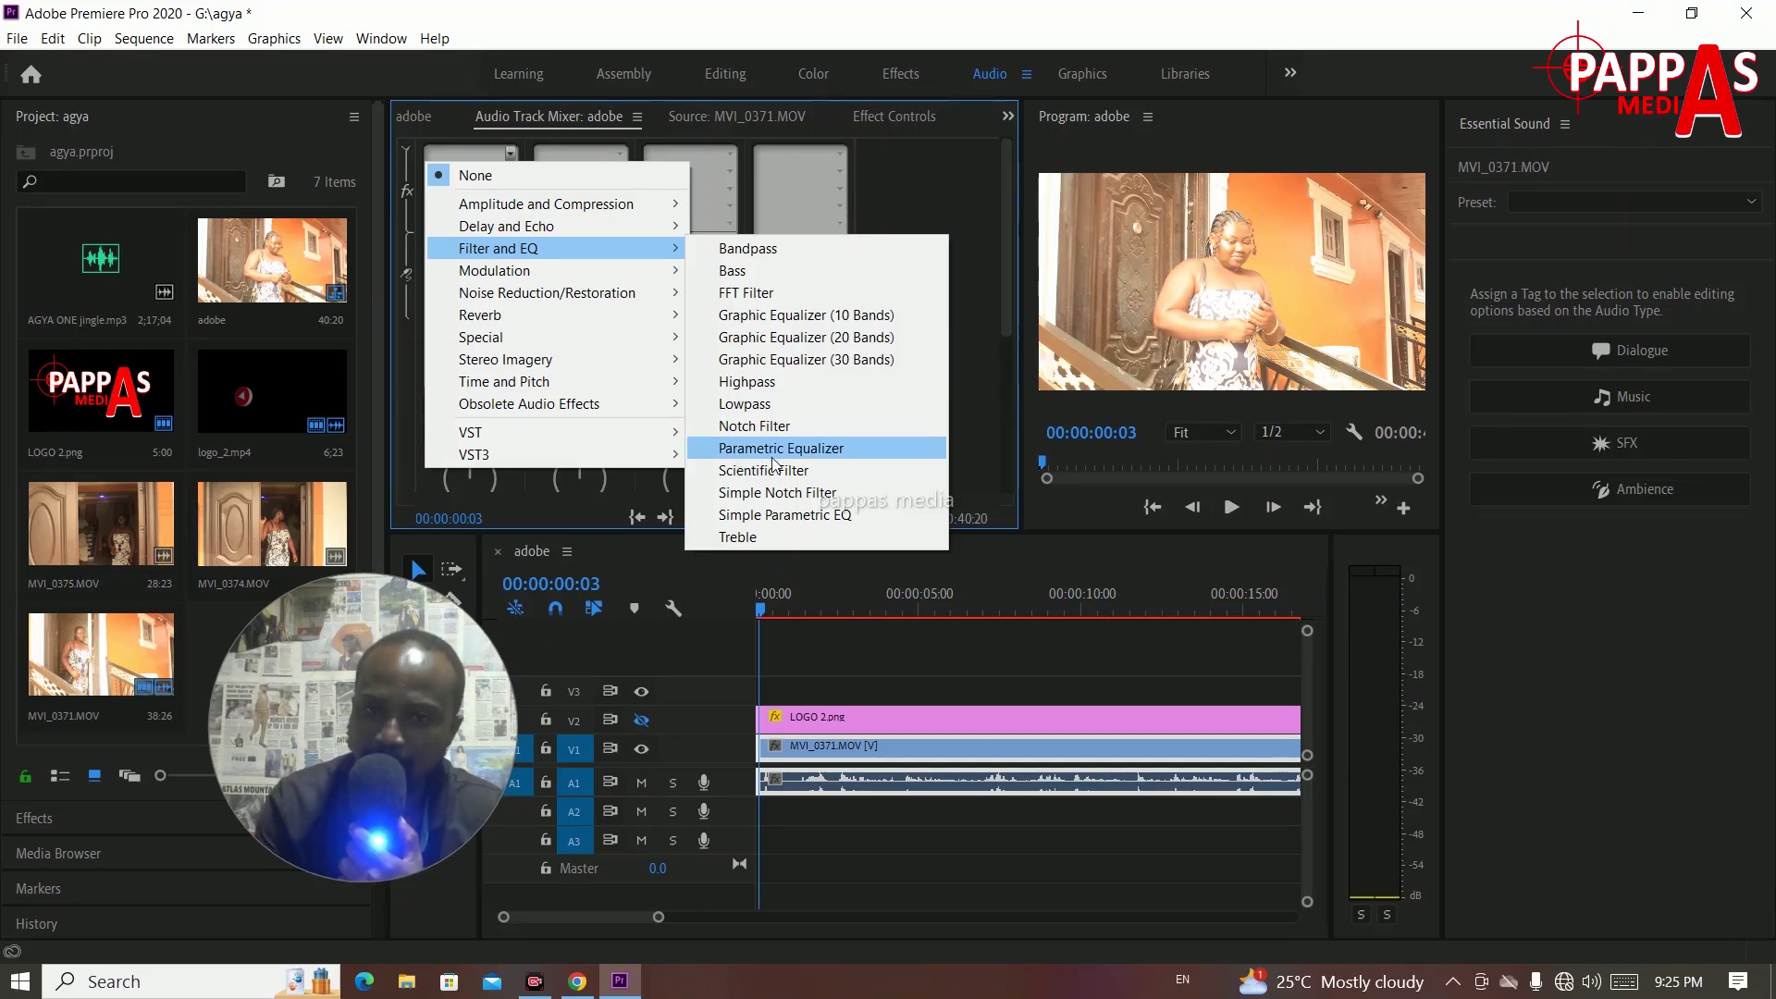
left_click(773, 449)
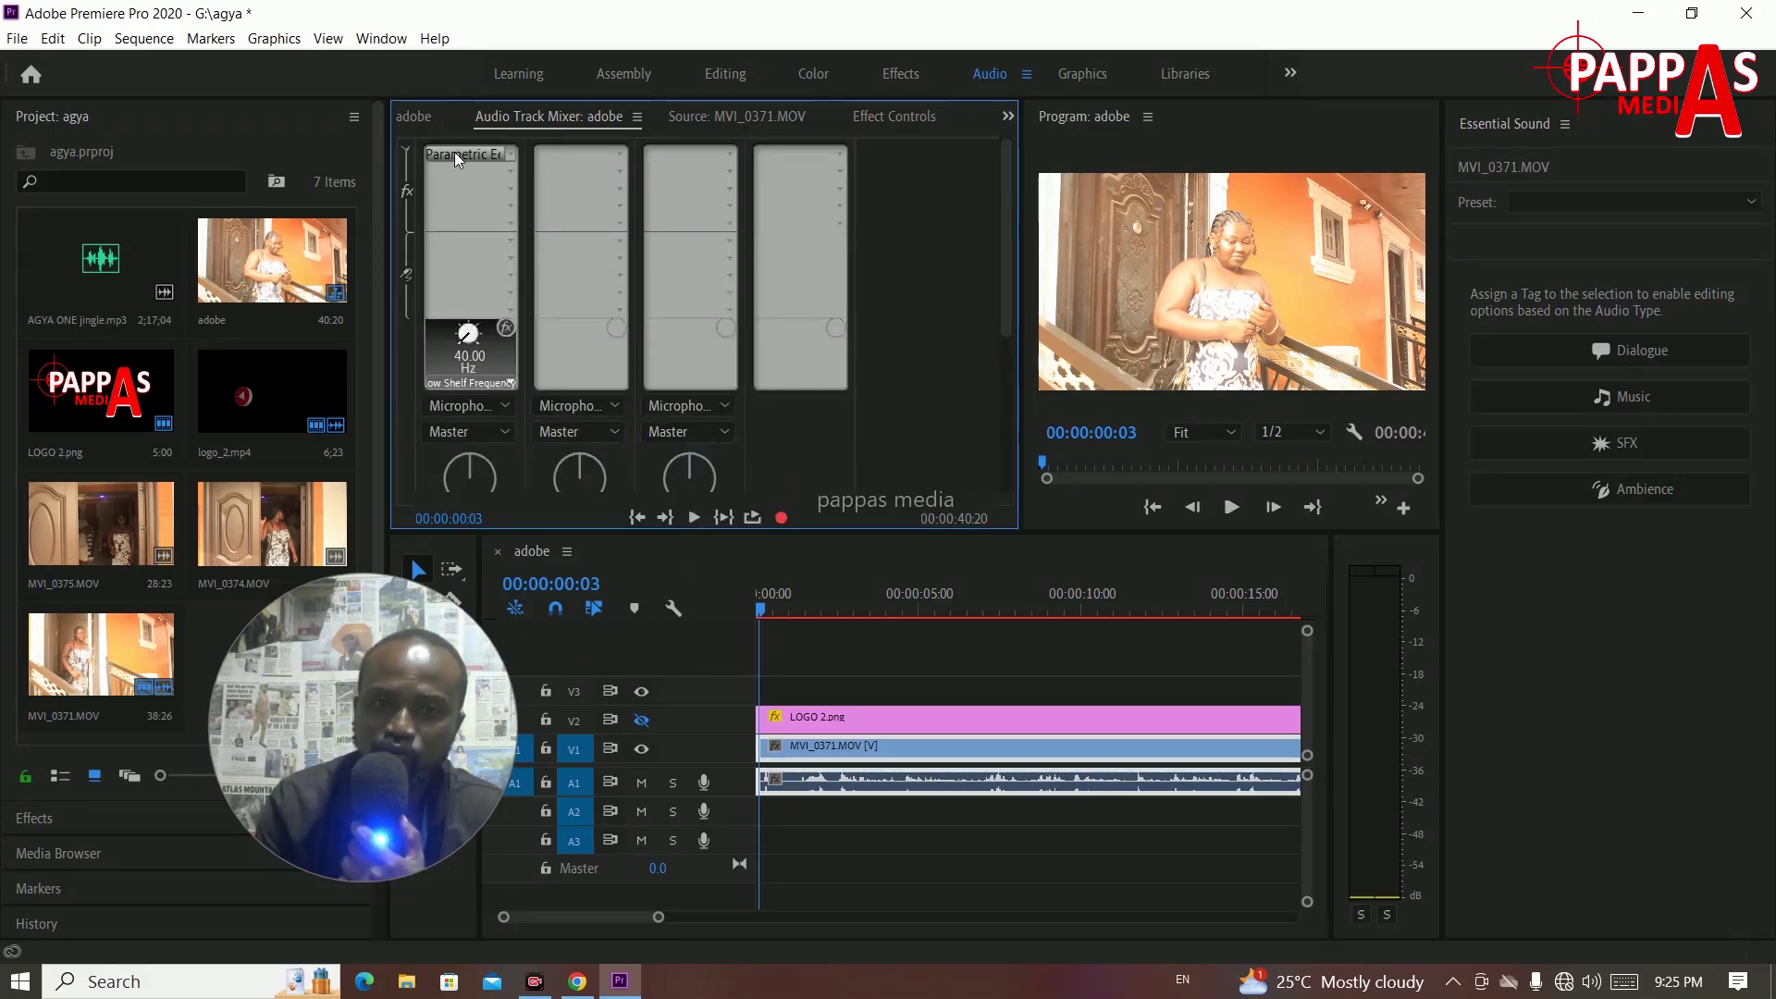
Step: Boost the EQ at 51 Hz +5.2 dB, 238 Hz +6.9 dB and 922 Hz +3.8 dB, then preview
double_click(456, 159)
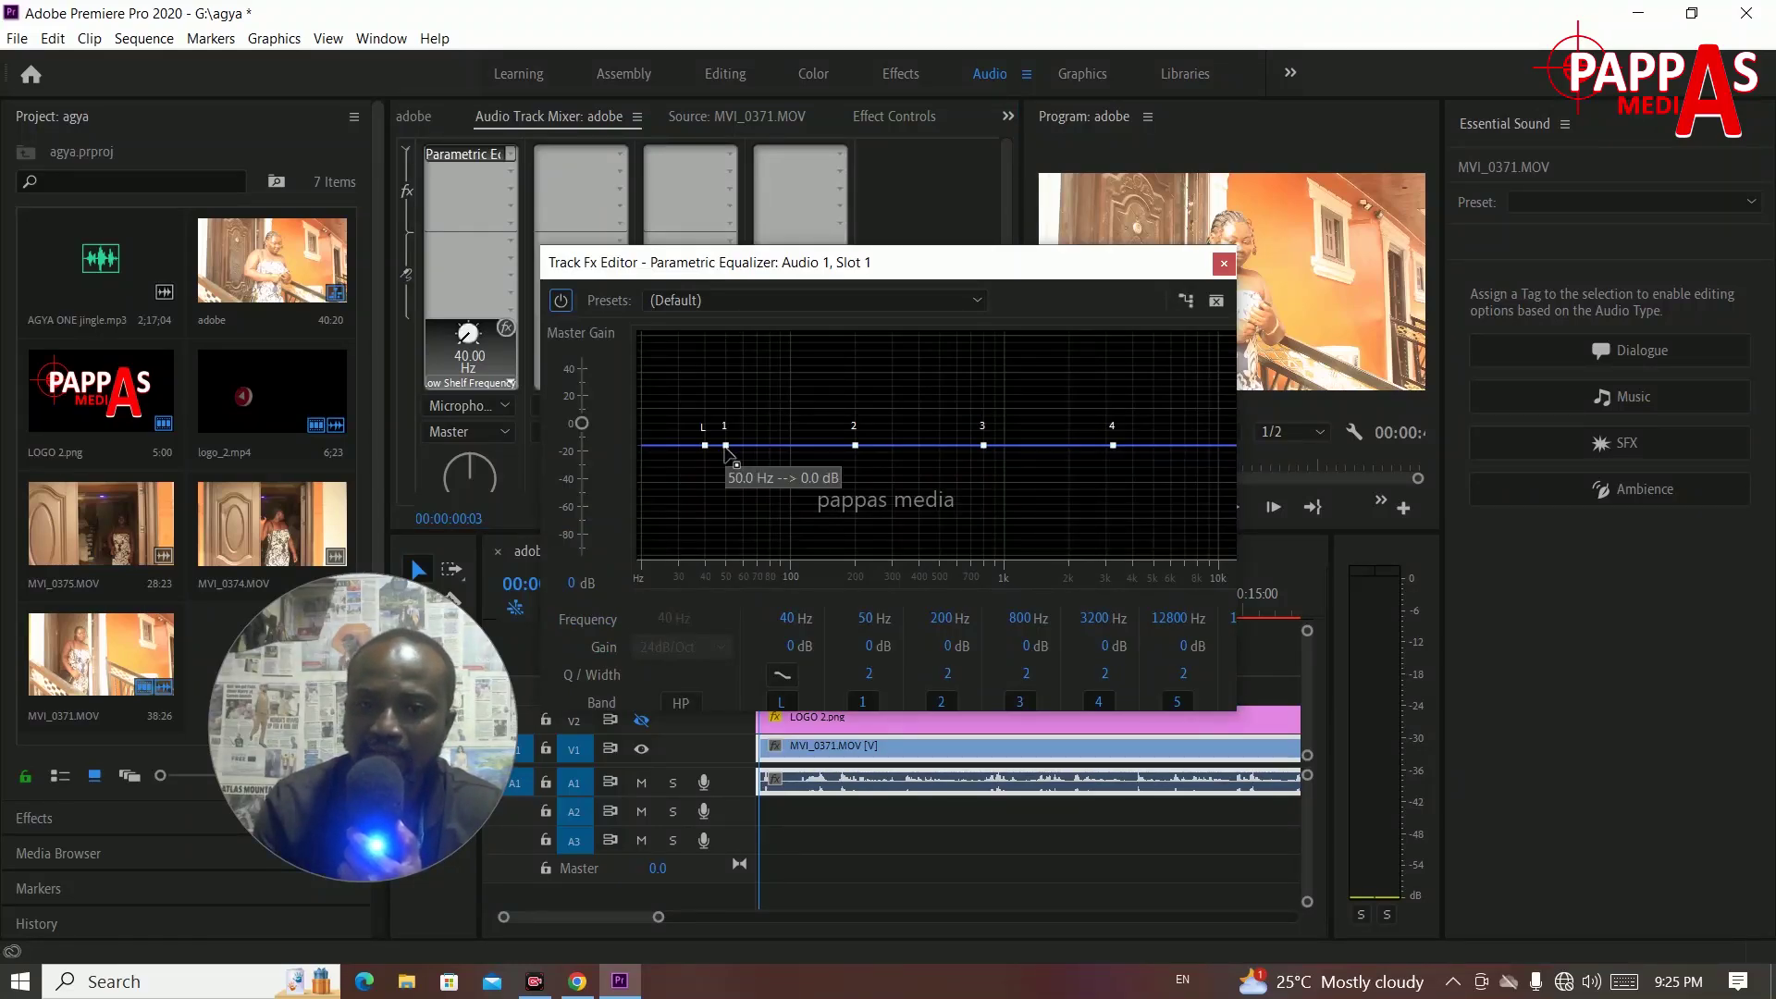
left_click_drag(726, 445, 729, 402)
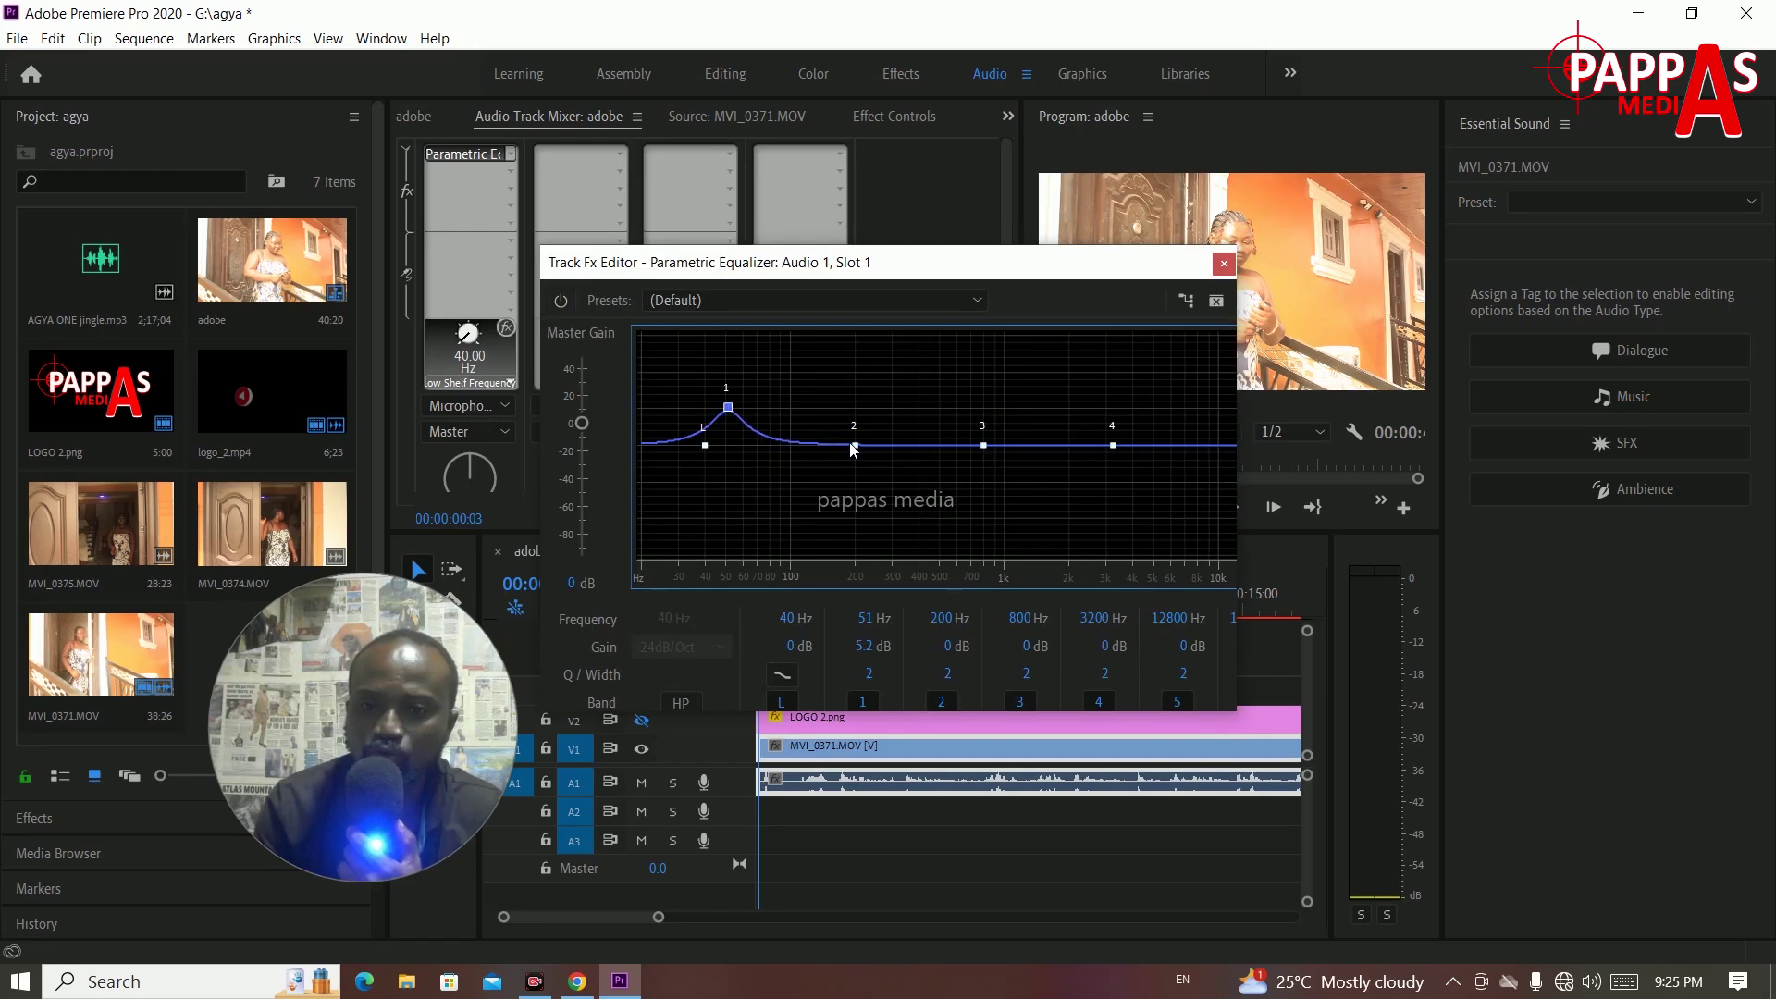
left_click_drag(854, 445, 871, 395)
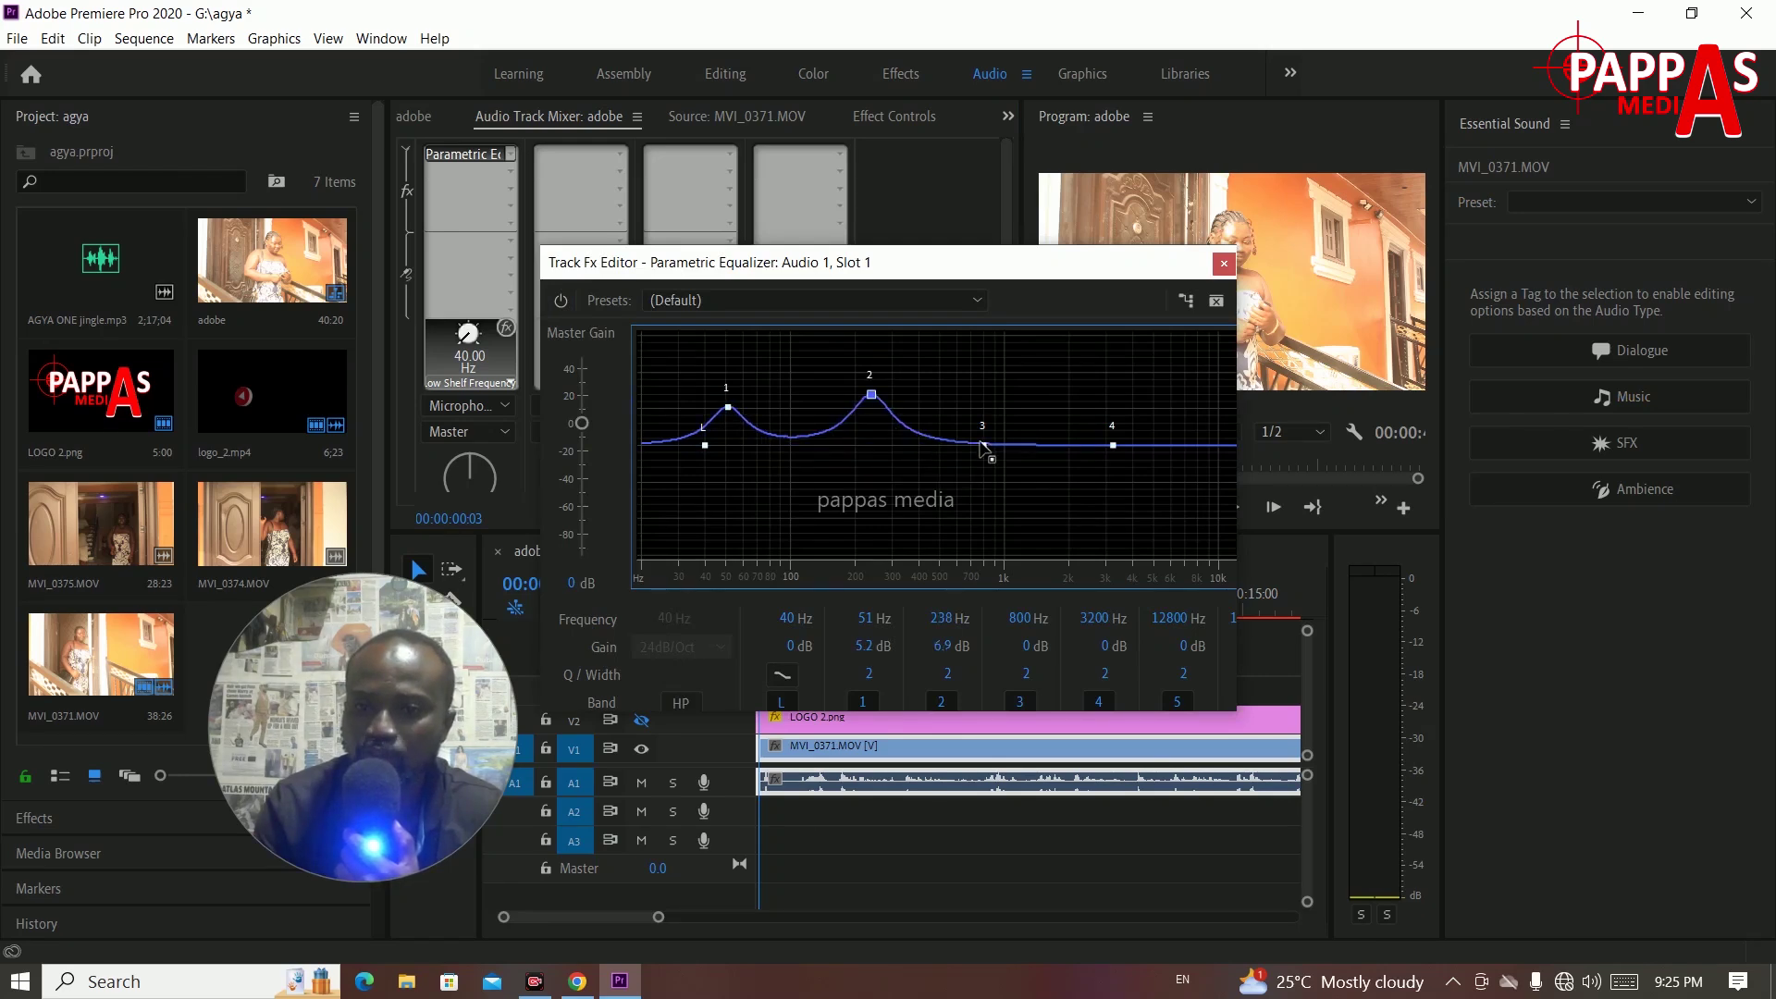
left_click_drag(983, 445, 997, 418)
mouse_move(997, 418)
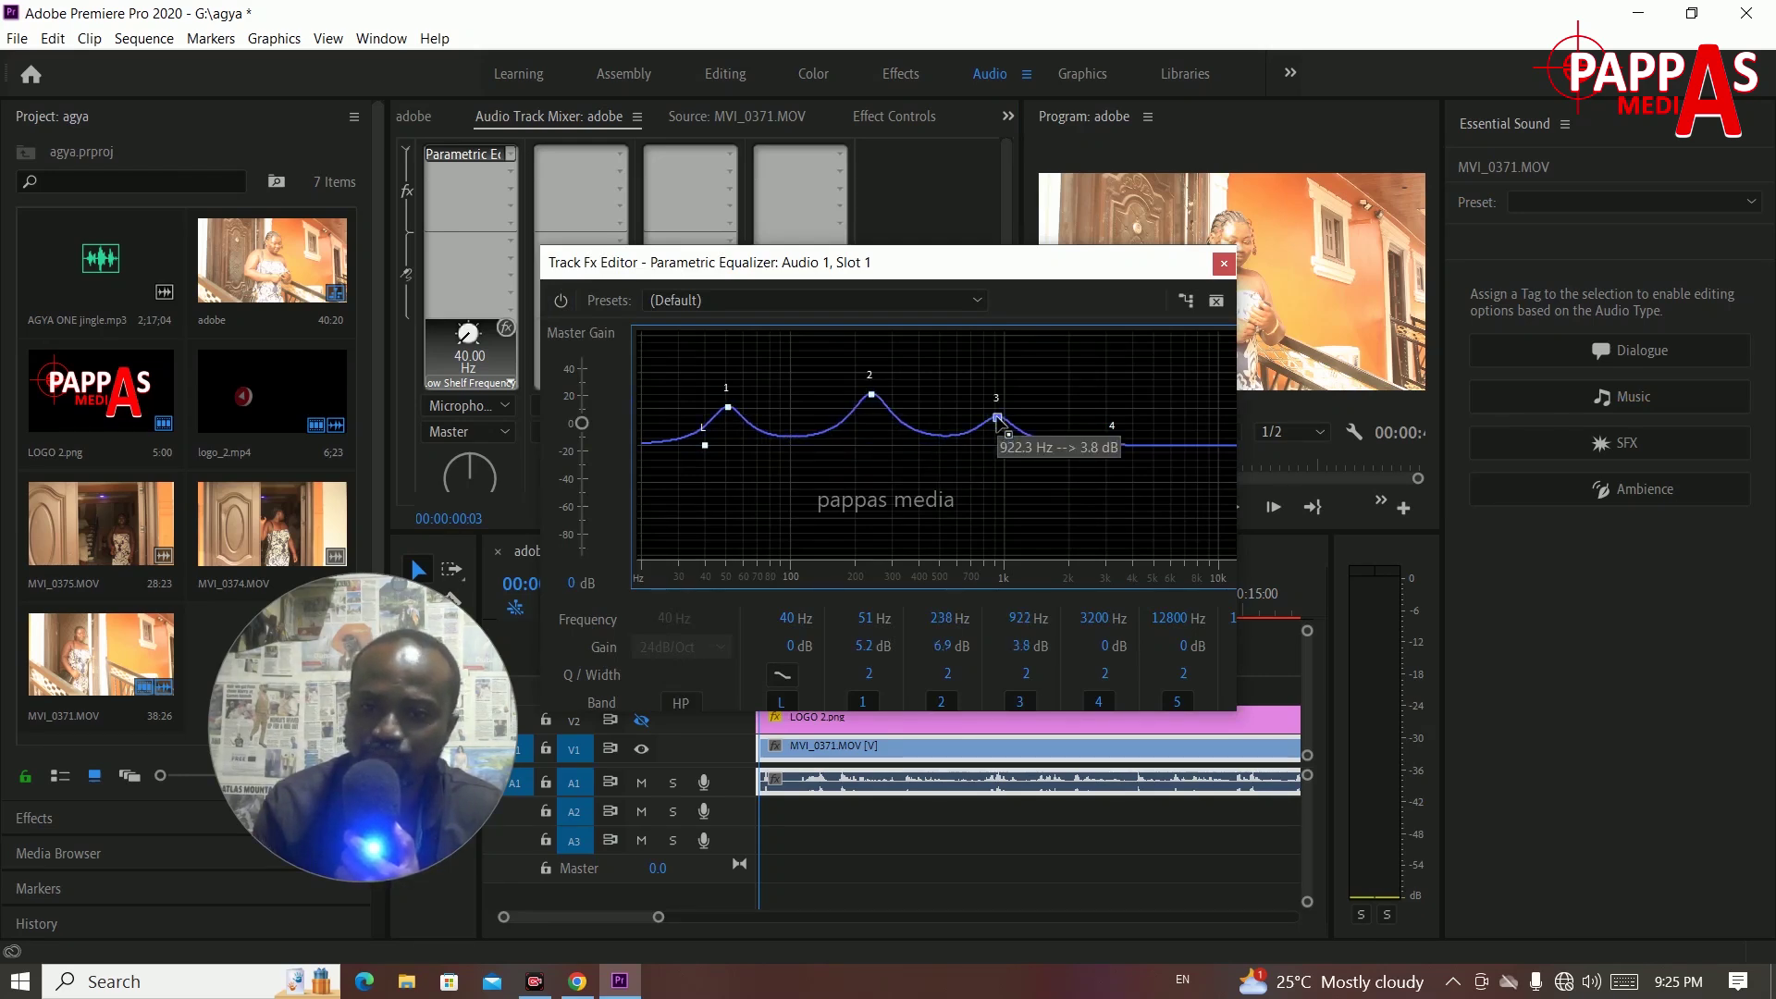
key("space")
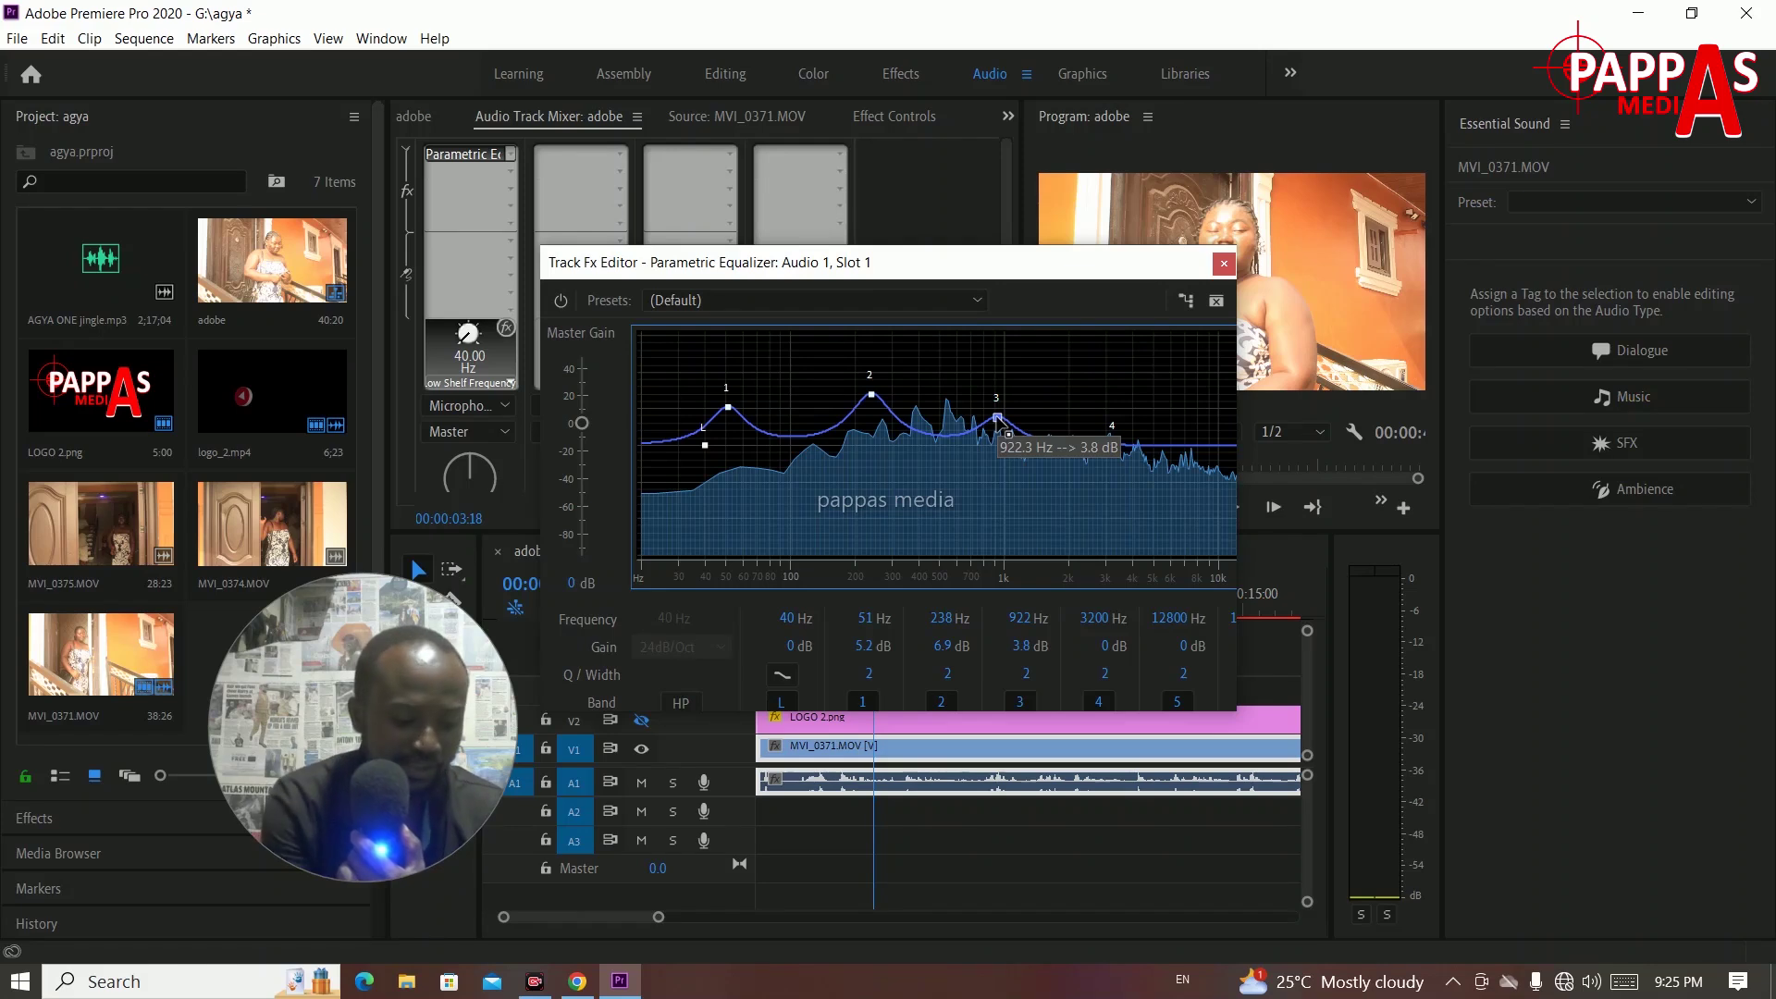
key("Escape")
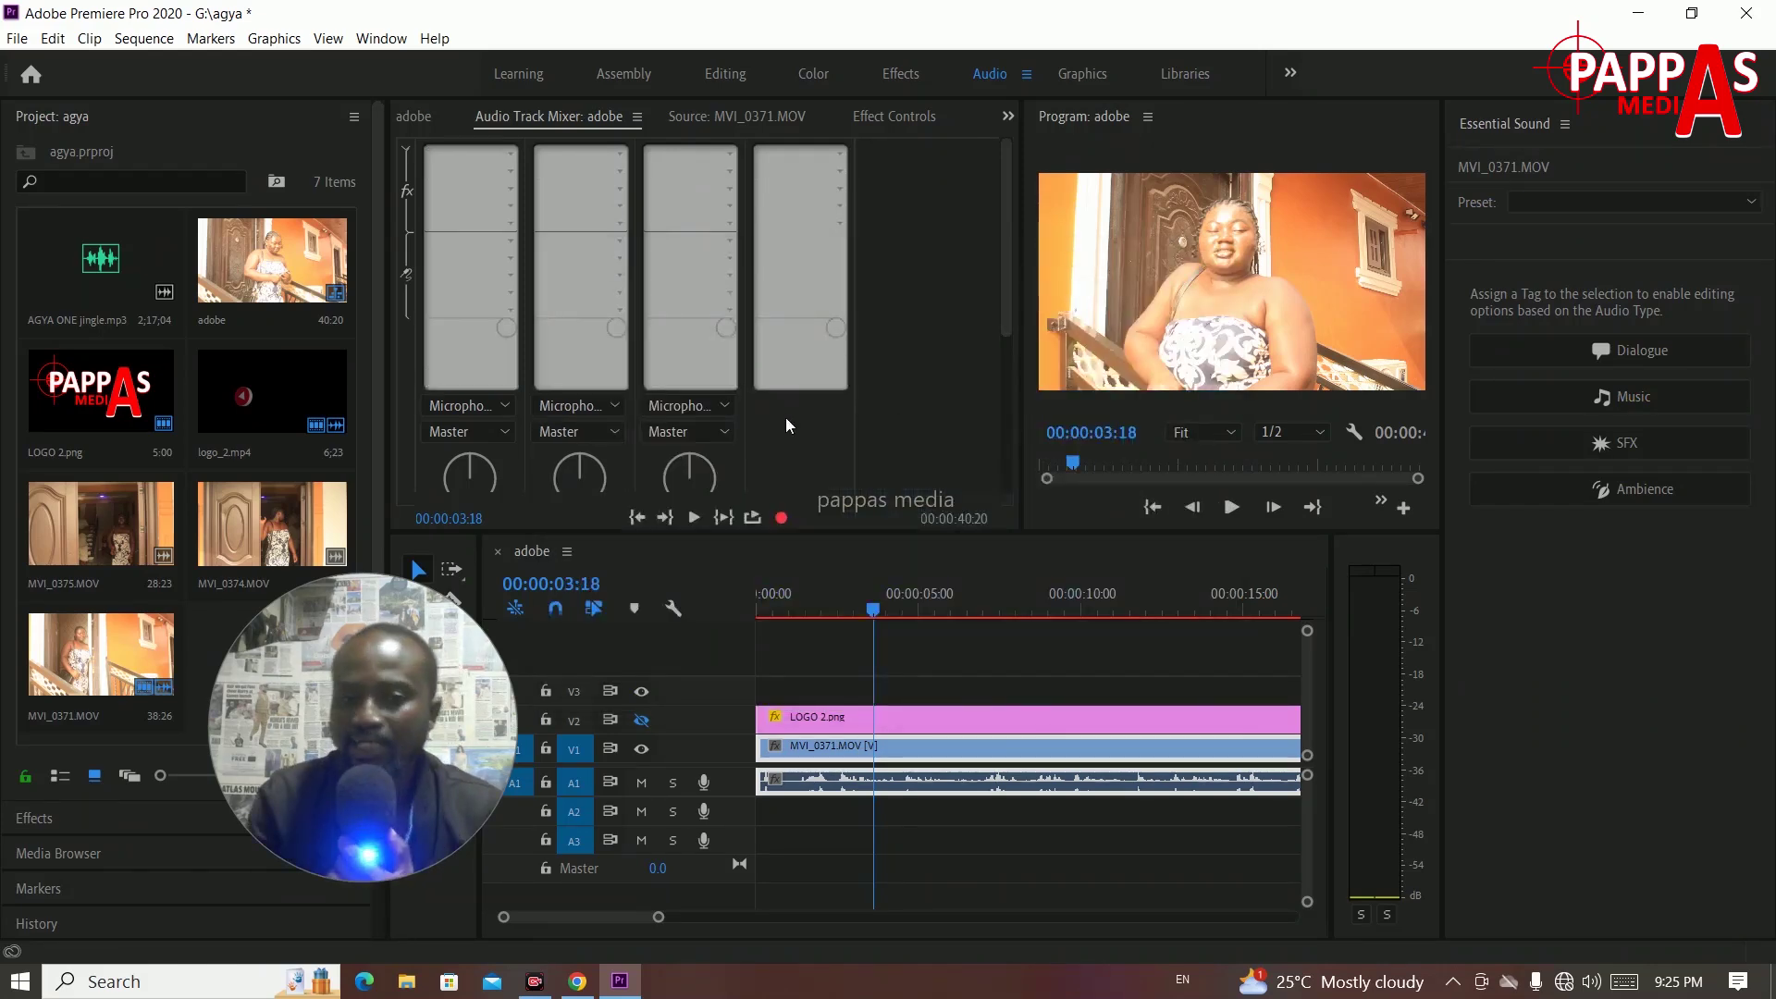
Step: Re-add a Parametric Equalizer to Audio 1's first slot and open its editor
left_click(511, 155)
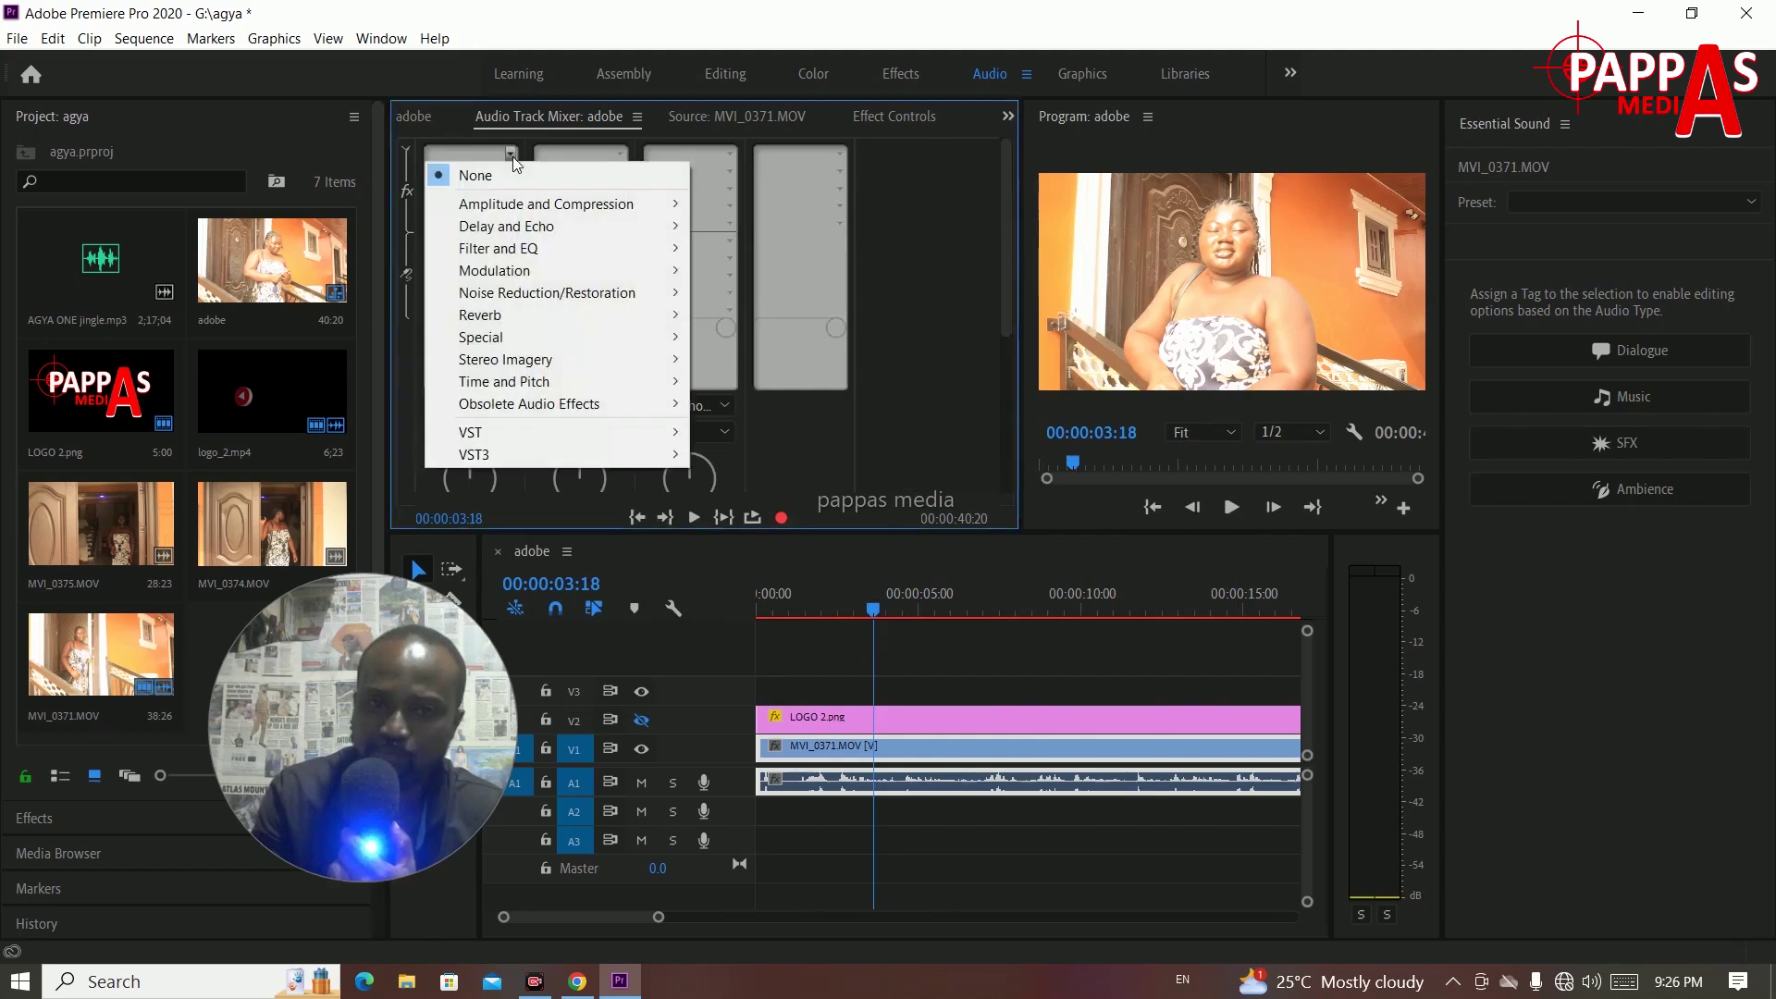
mouse_move(524, 250)
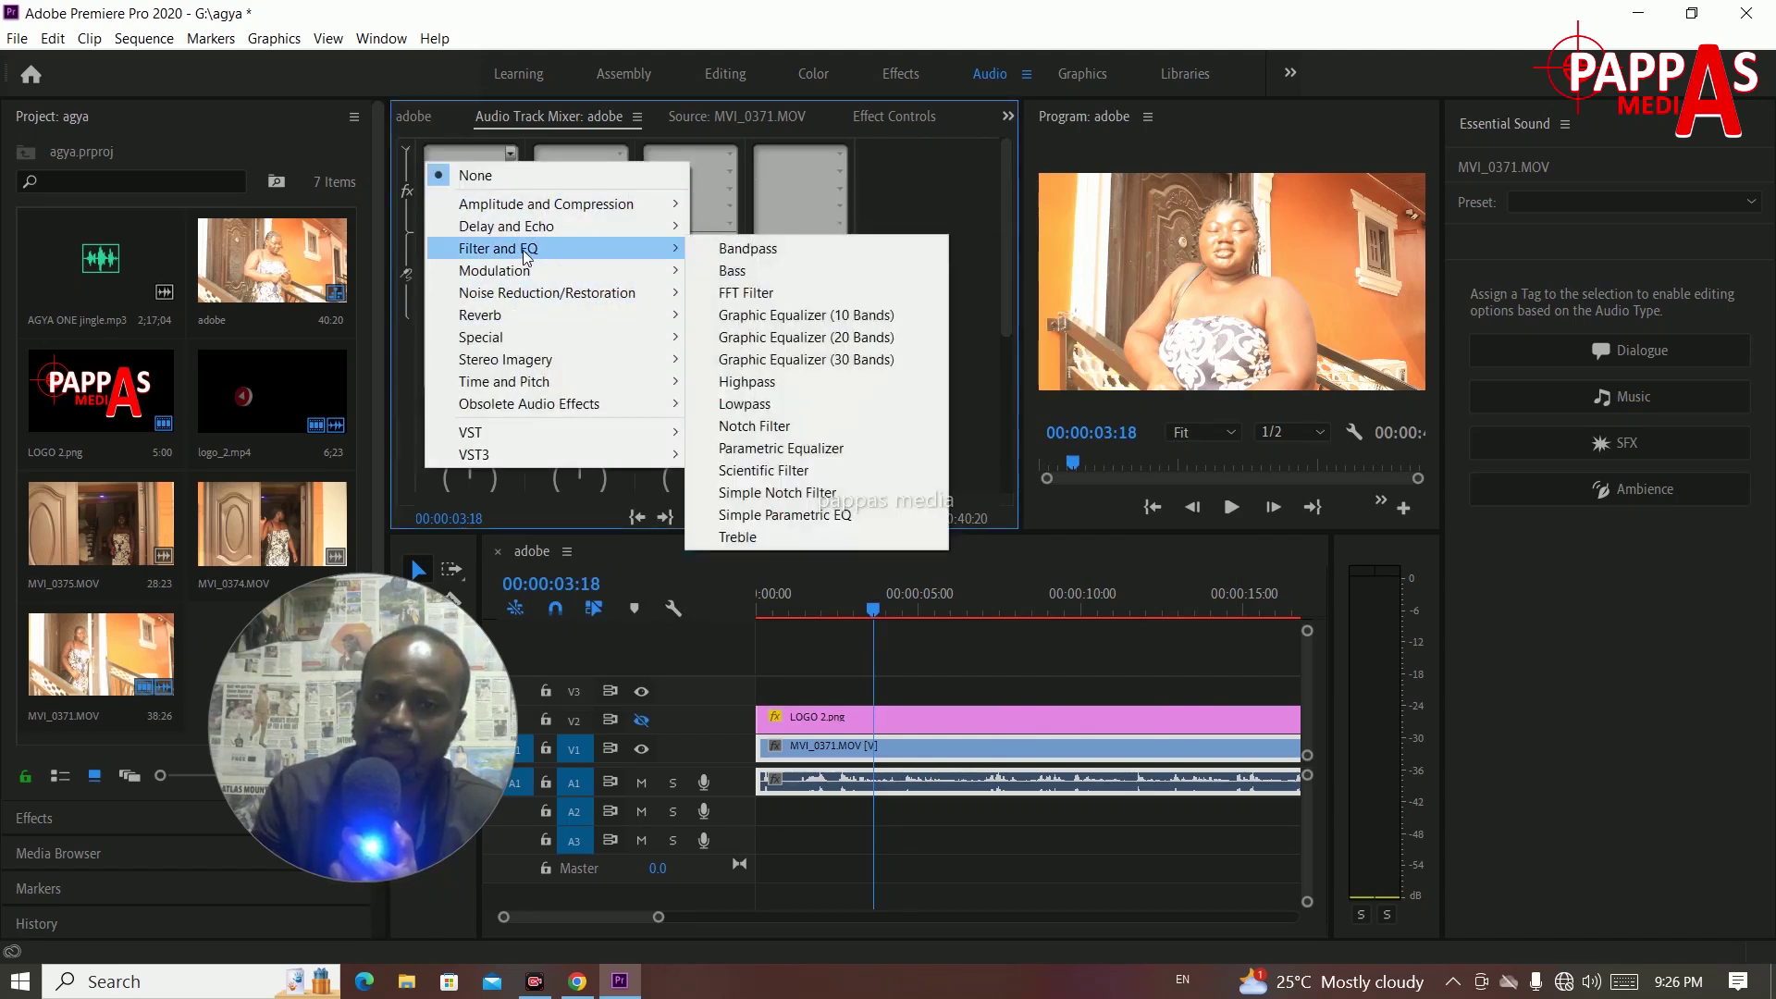
left_click(832, 449)
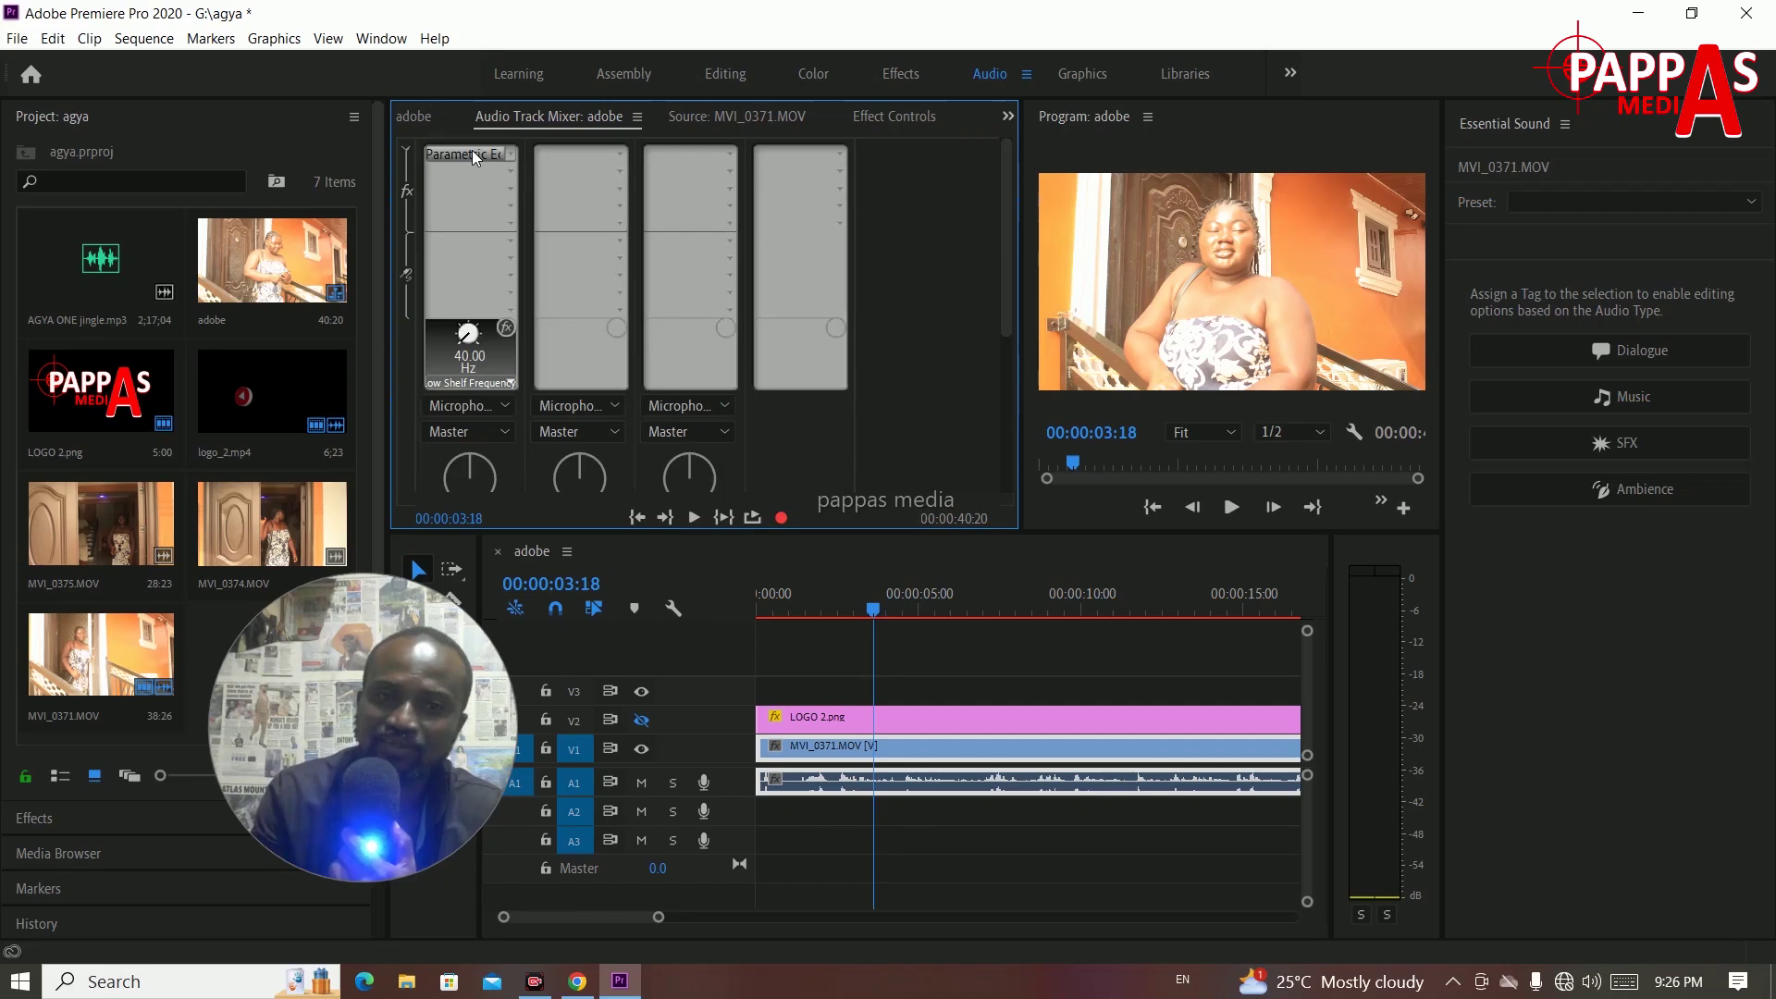
double_click(472, 152)
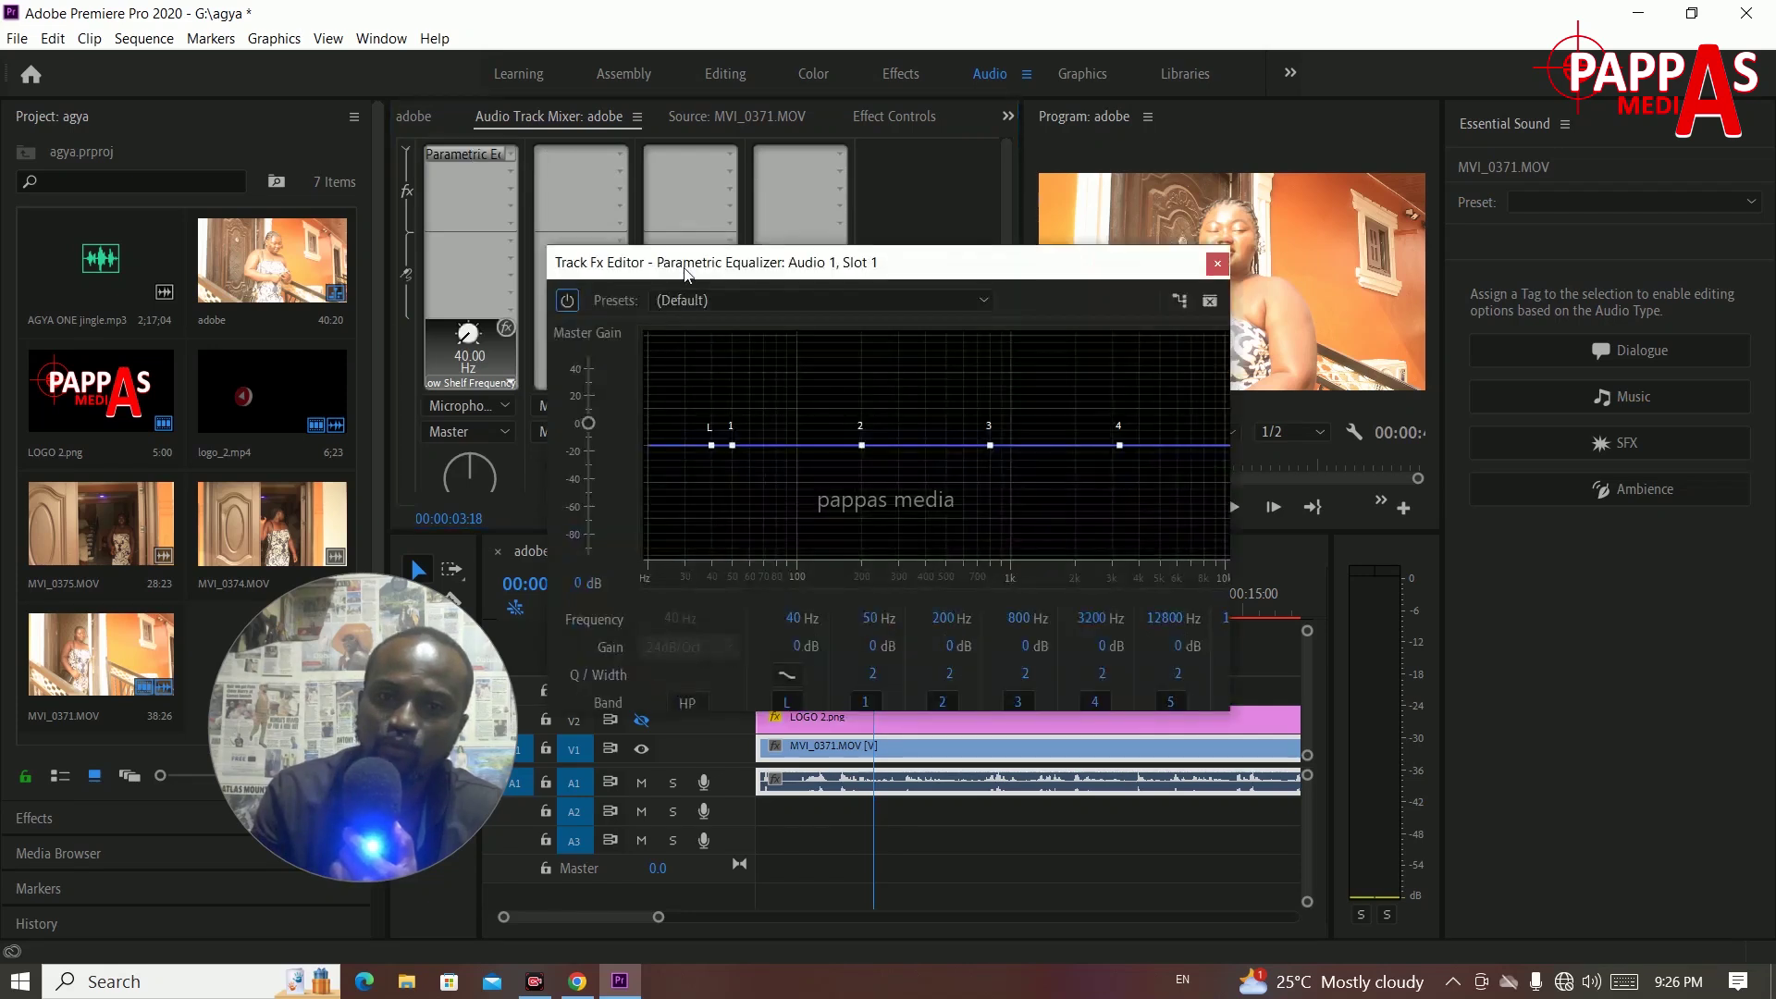
Step: Apply the Vocal Enhancer preset to the equalizer, preview it, and close the editor
left_click(718, 303)
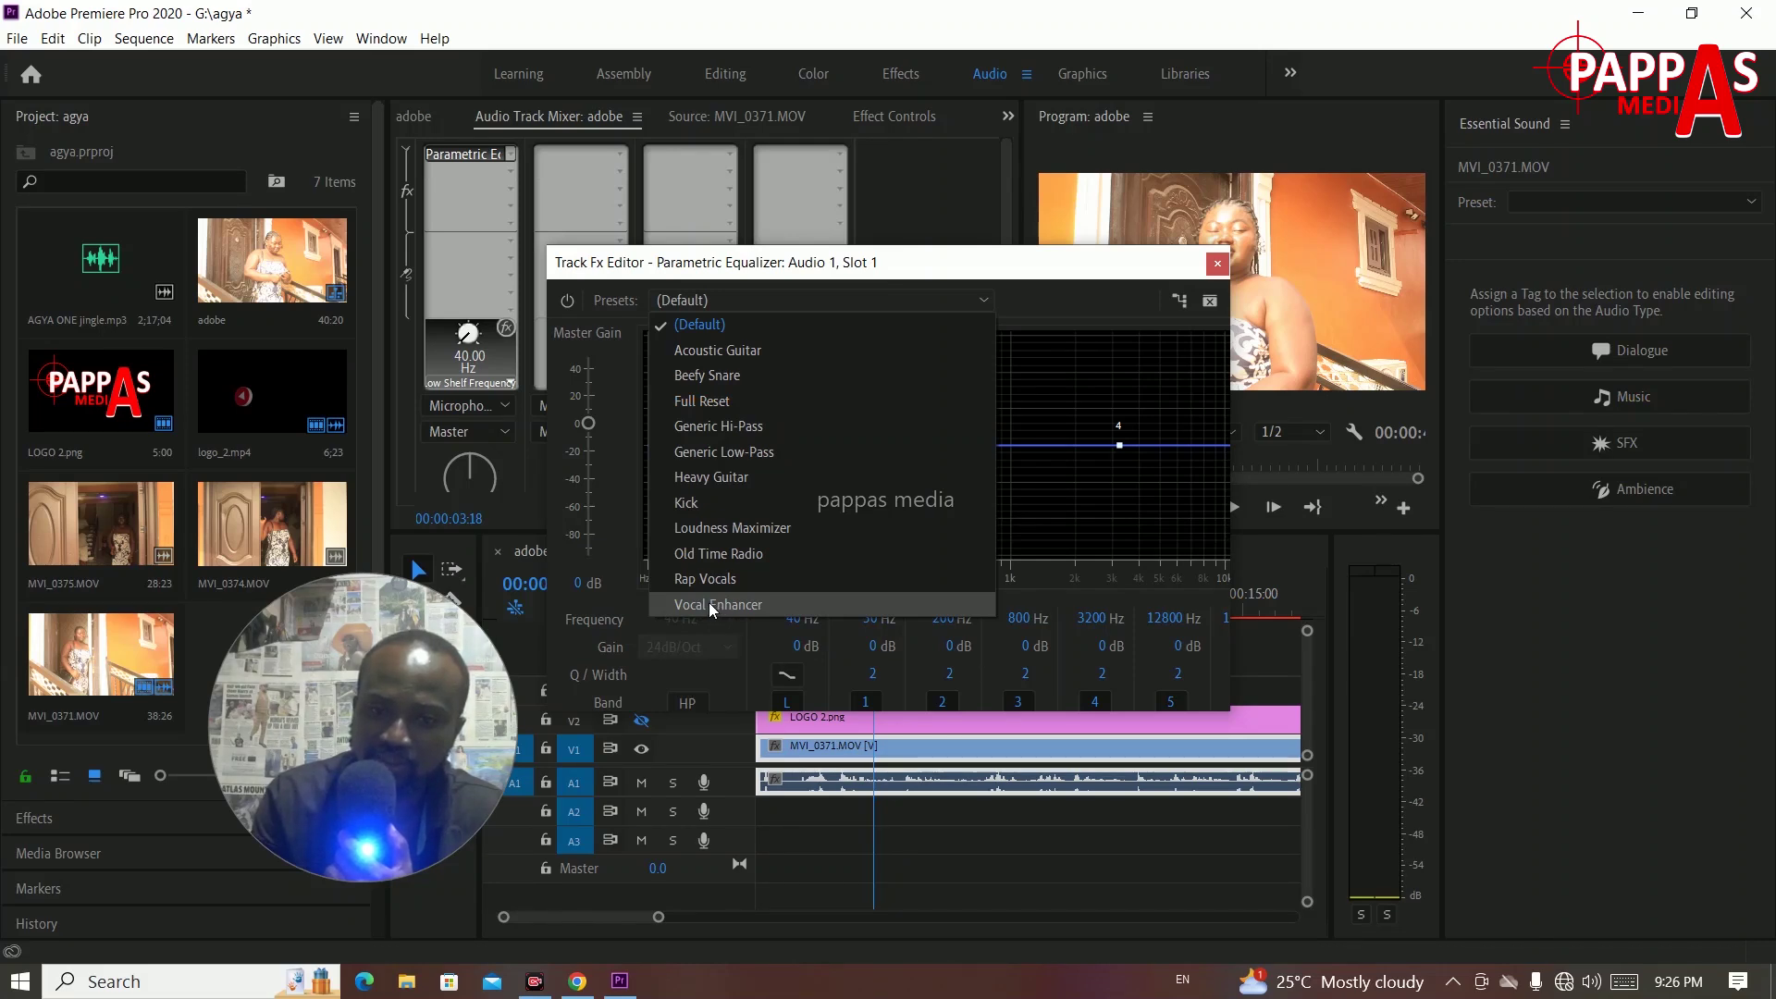
key("Escape")
key("space")
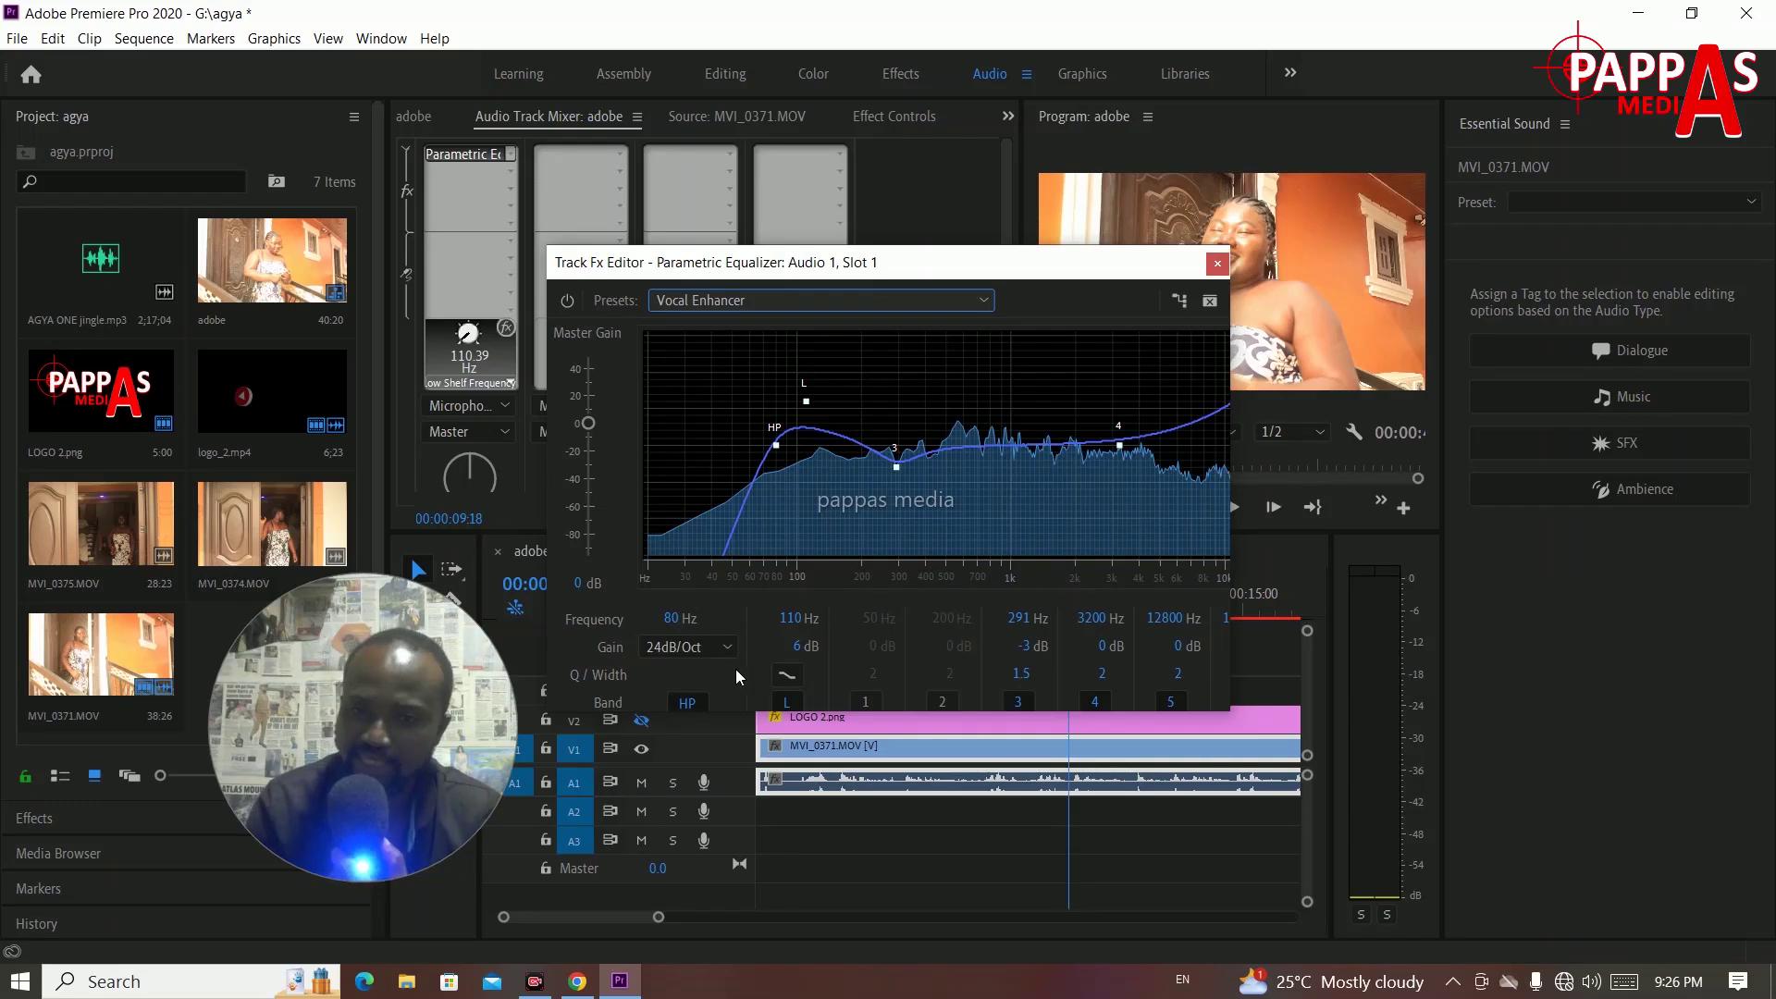
left_click(1217, 263)
left_click(511, 170)
mouse_move(607, 233)
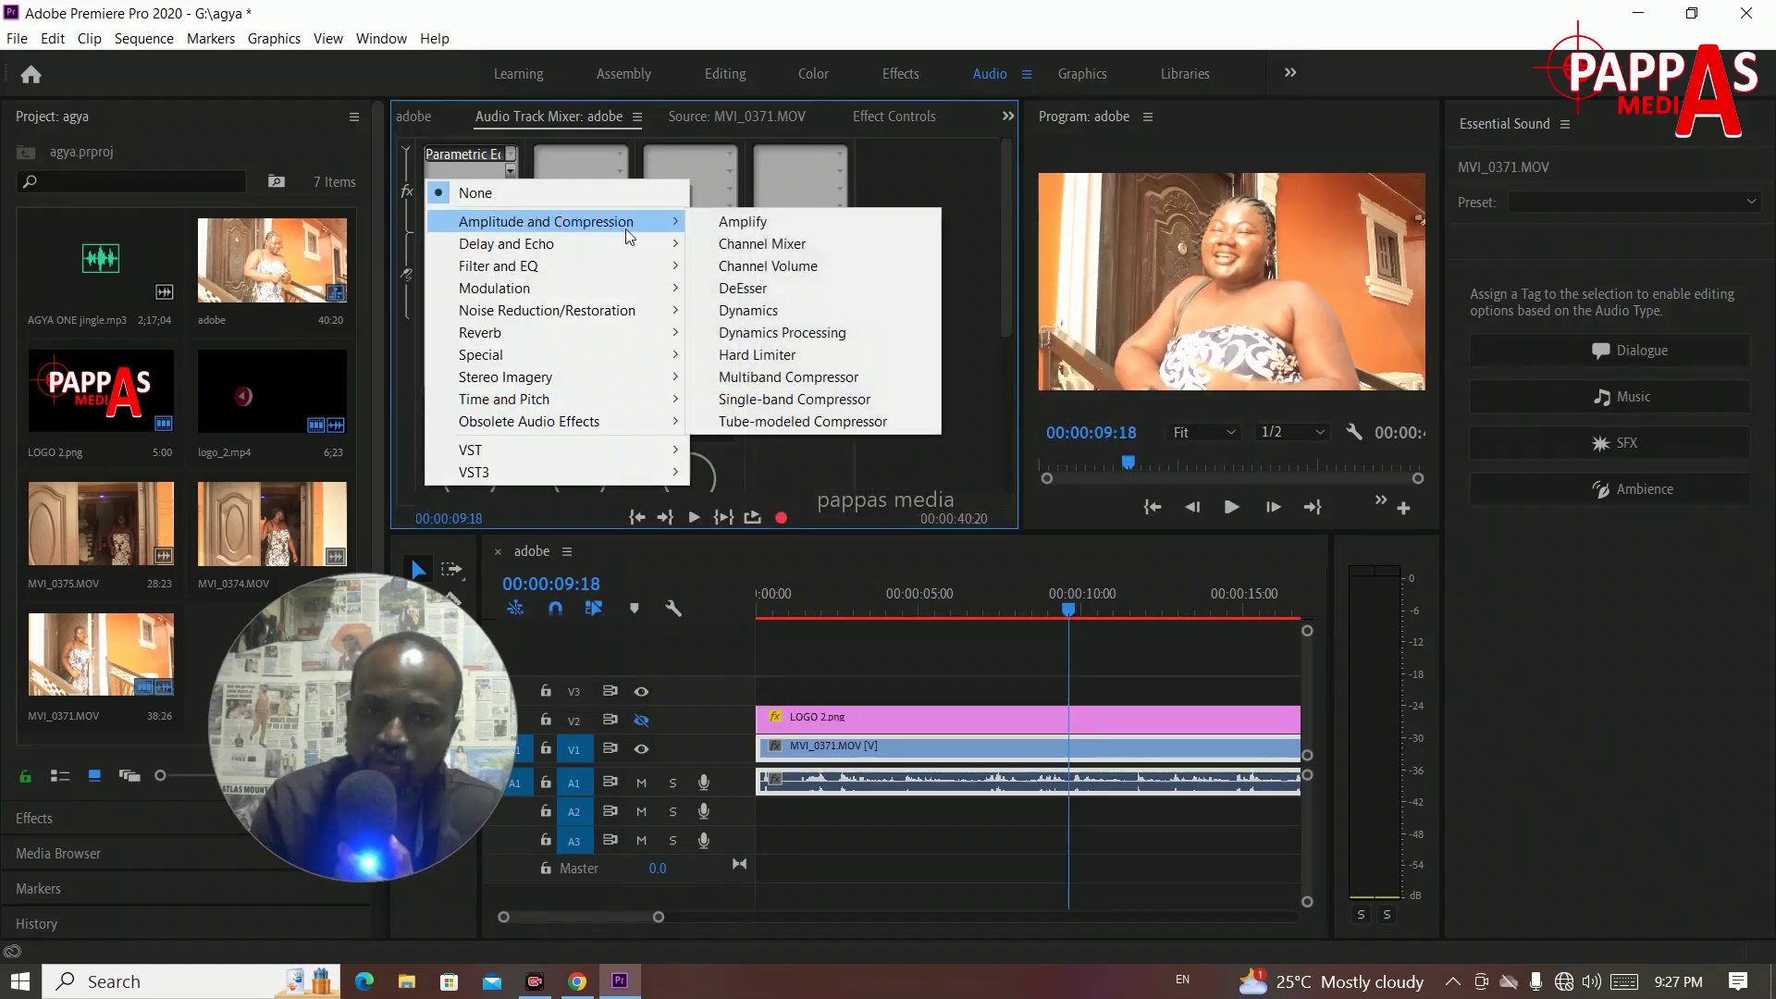
Step: Add a Single-band Compressor in slot 2 using the Voice Thickener preset
left_click(808, 404)
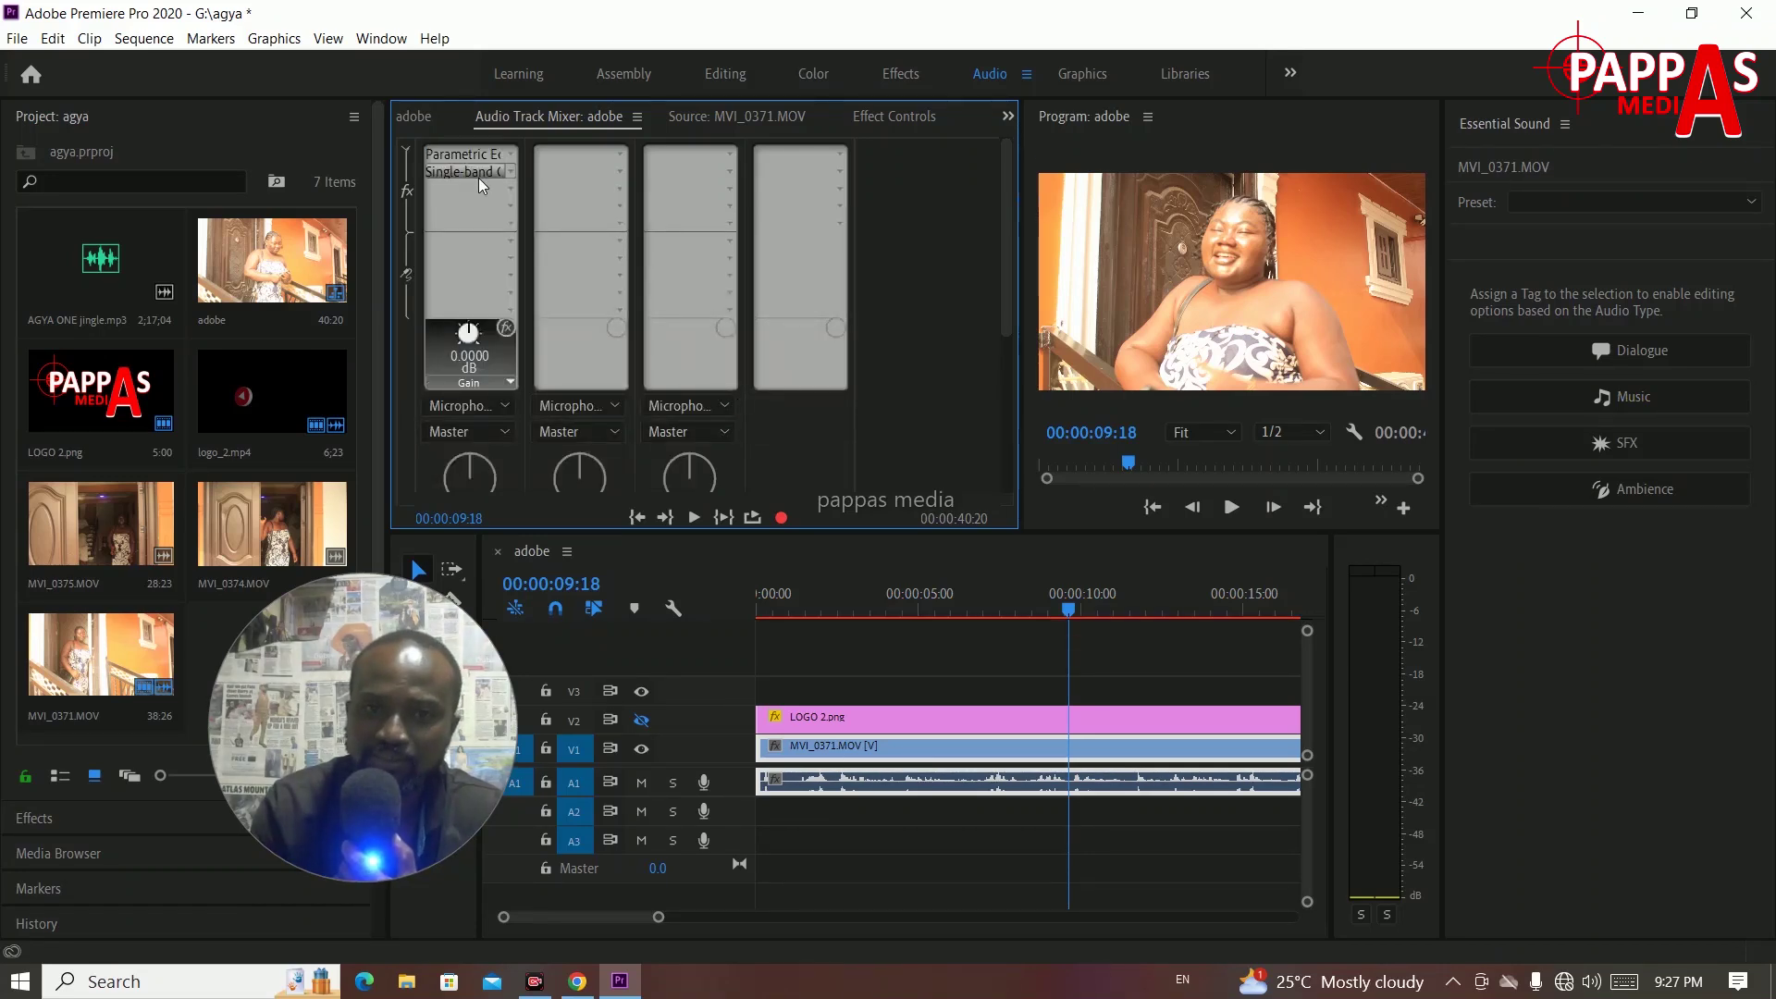
double_click(474, 174)
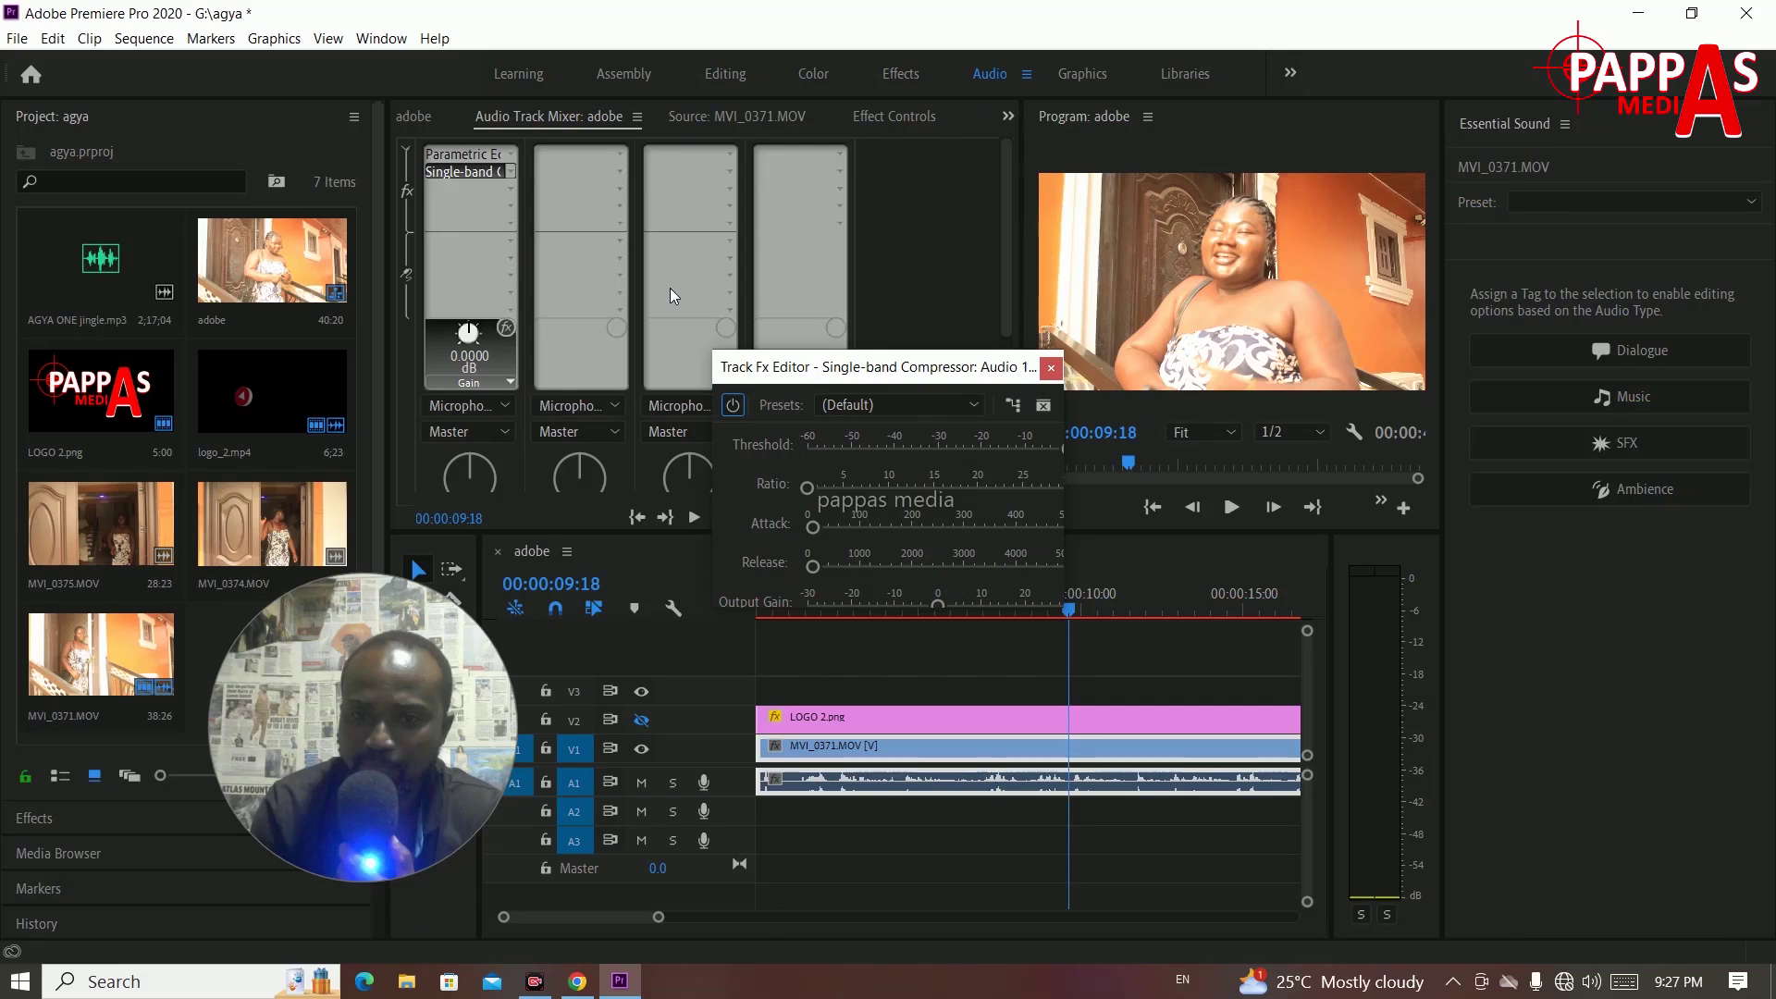
left_click(897, 404)
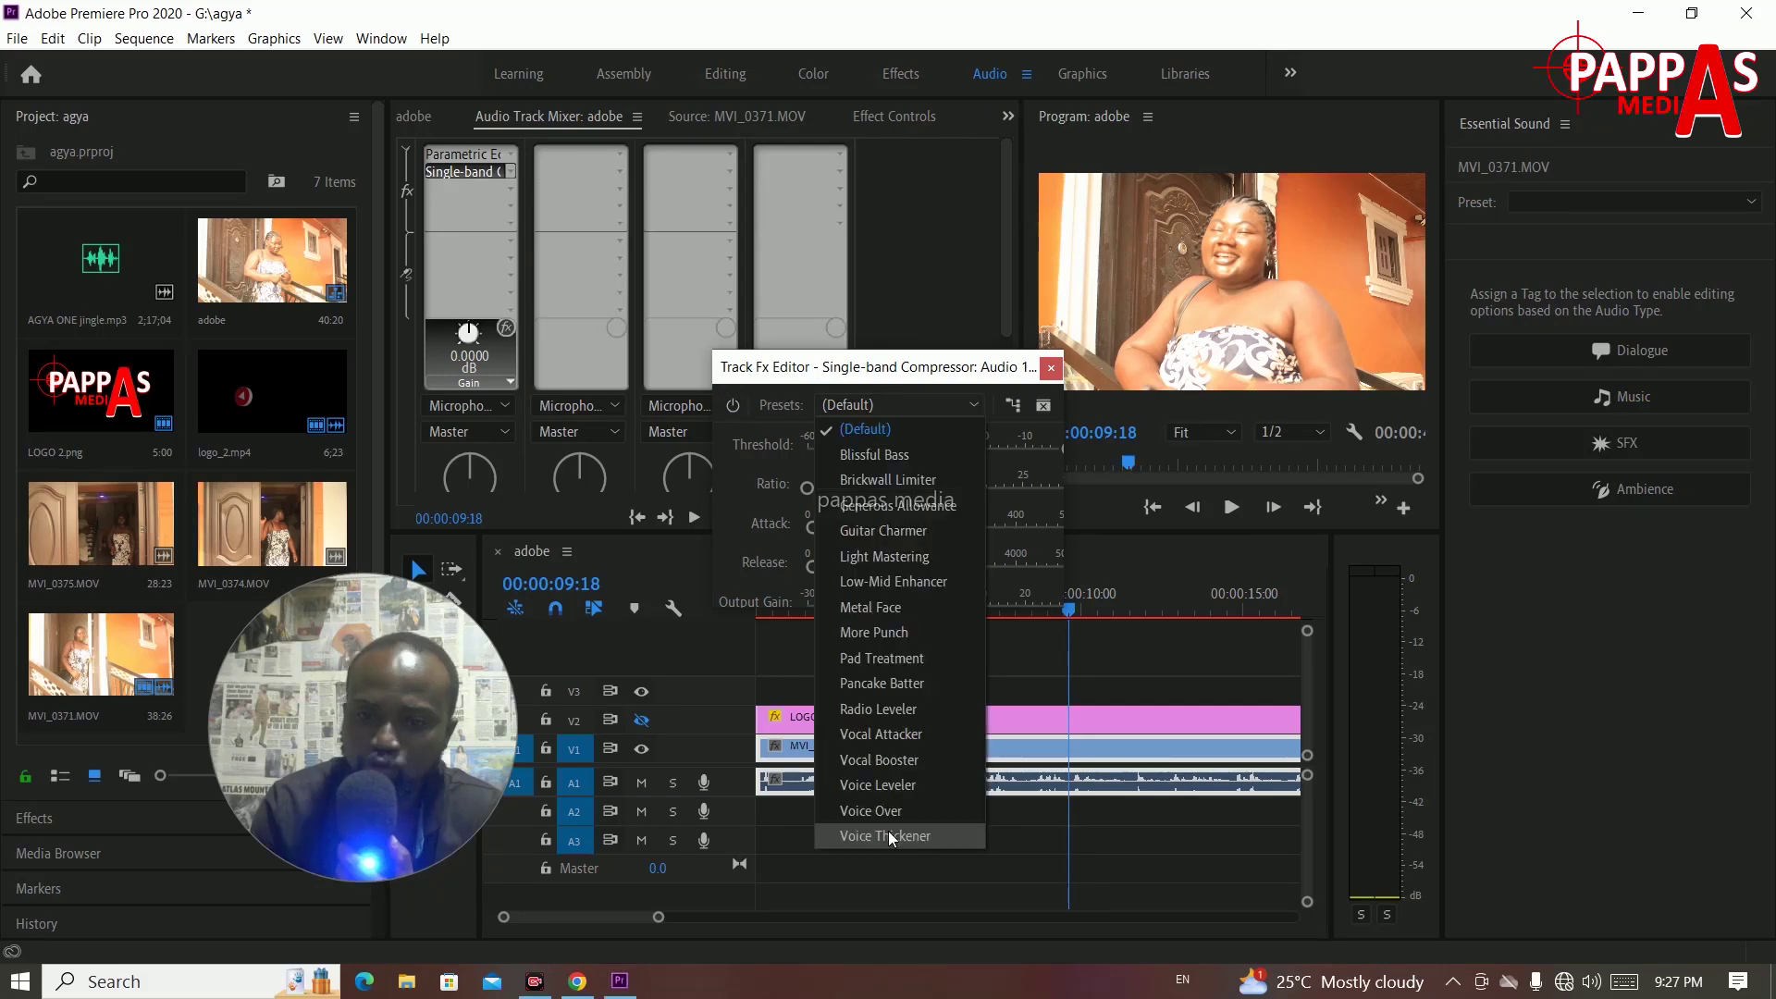
left_click(888, 834)
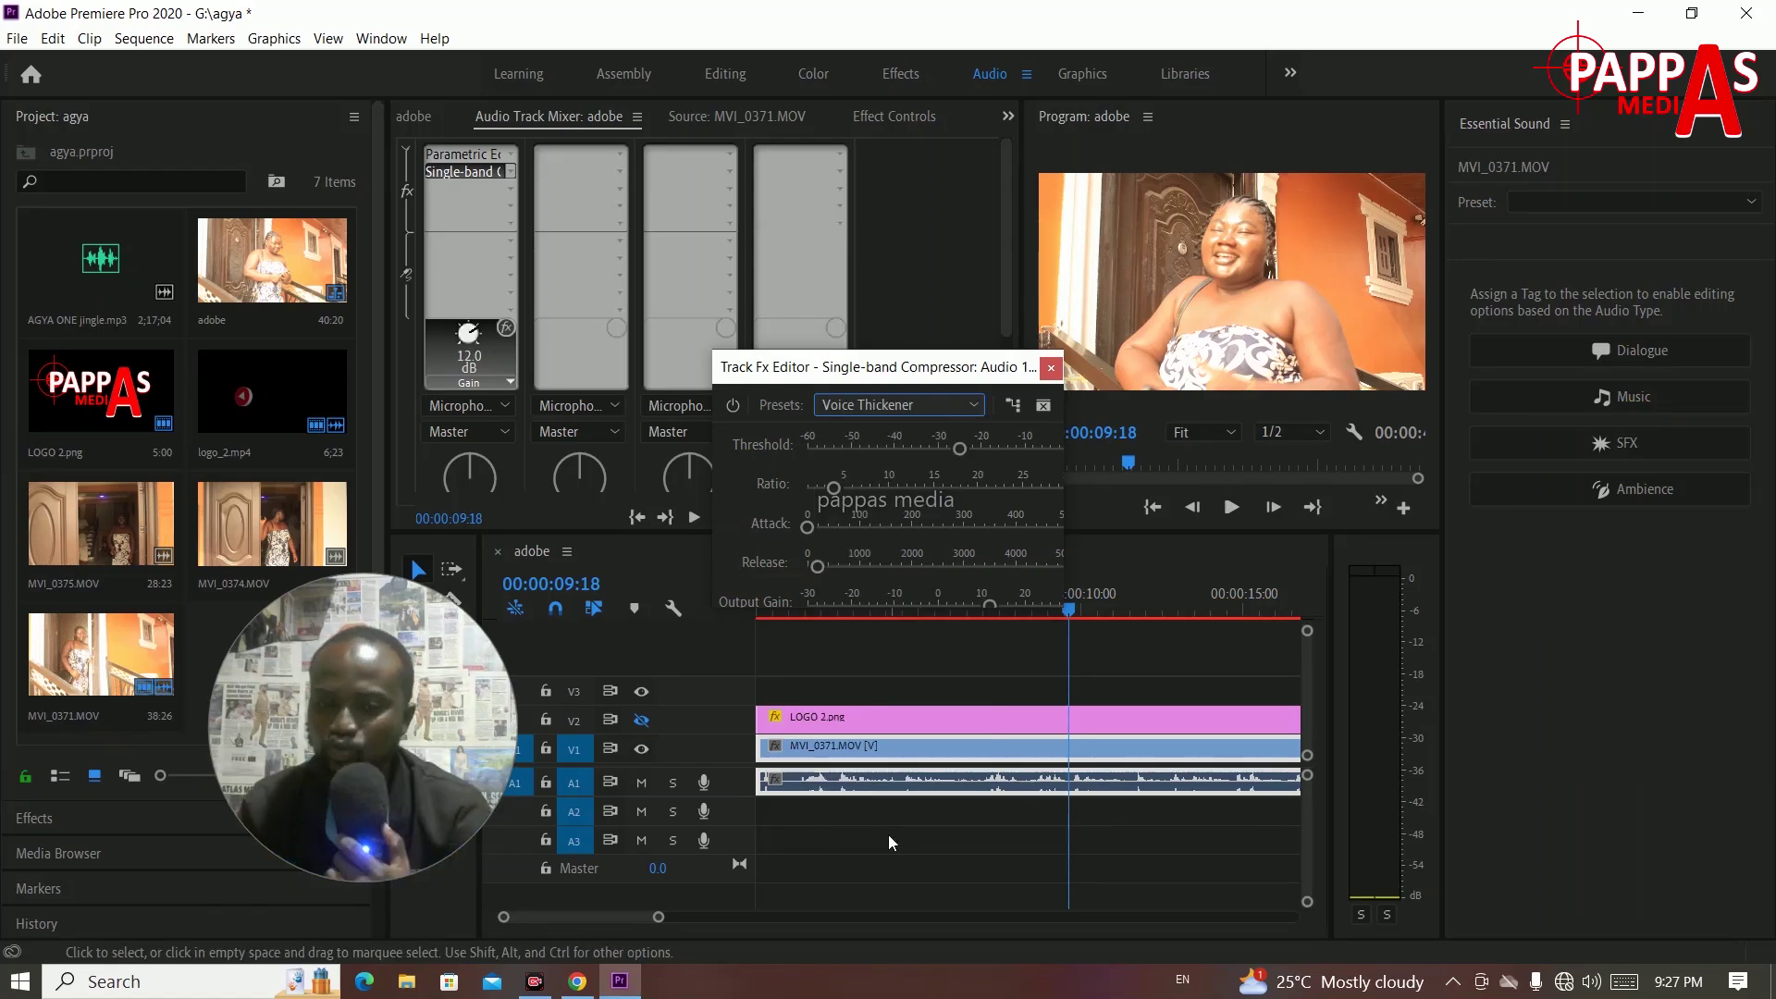
left_click(1052, 369)
left_click(963, 598)
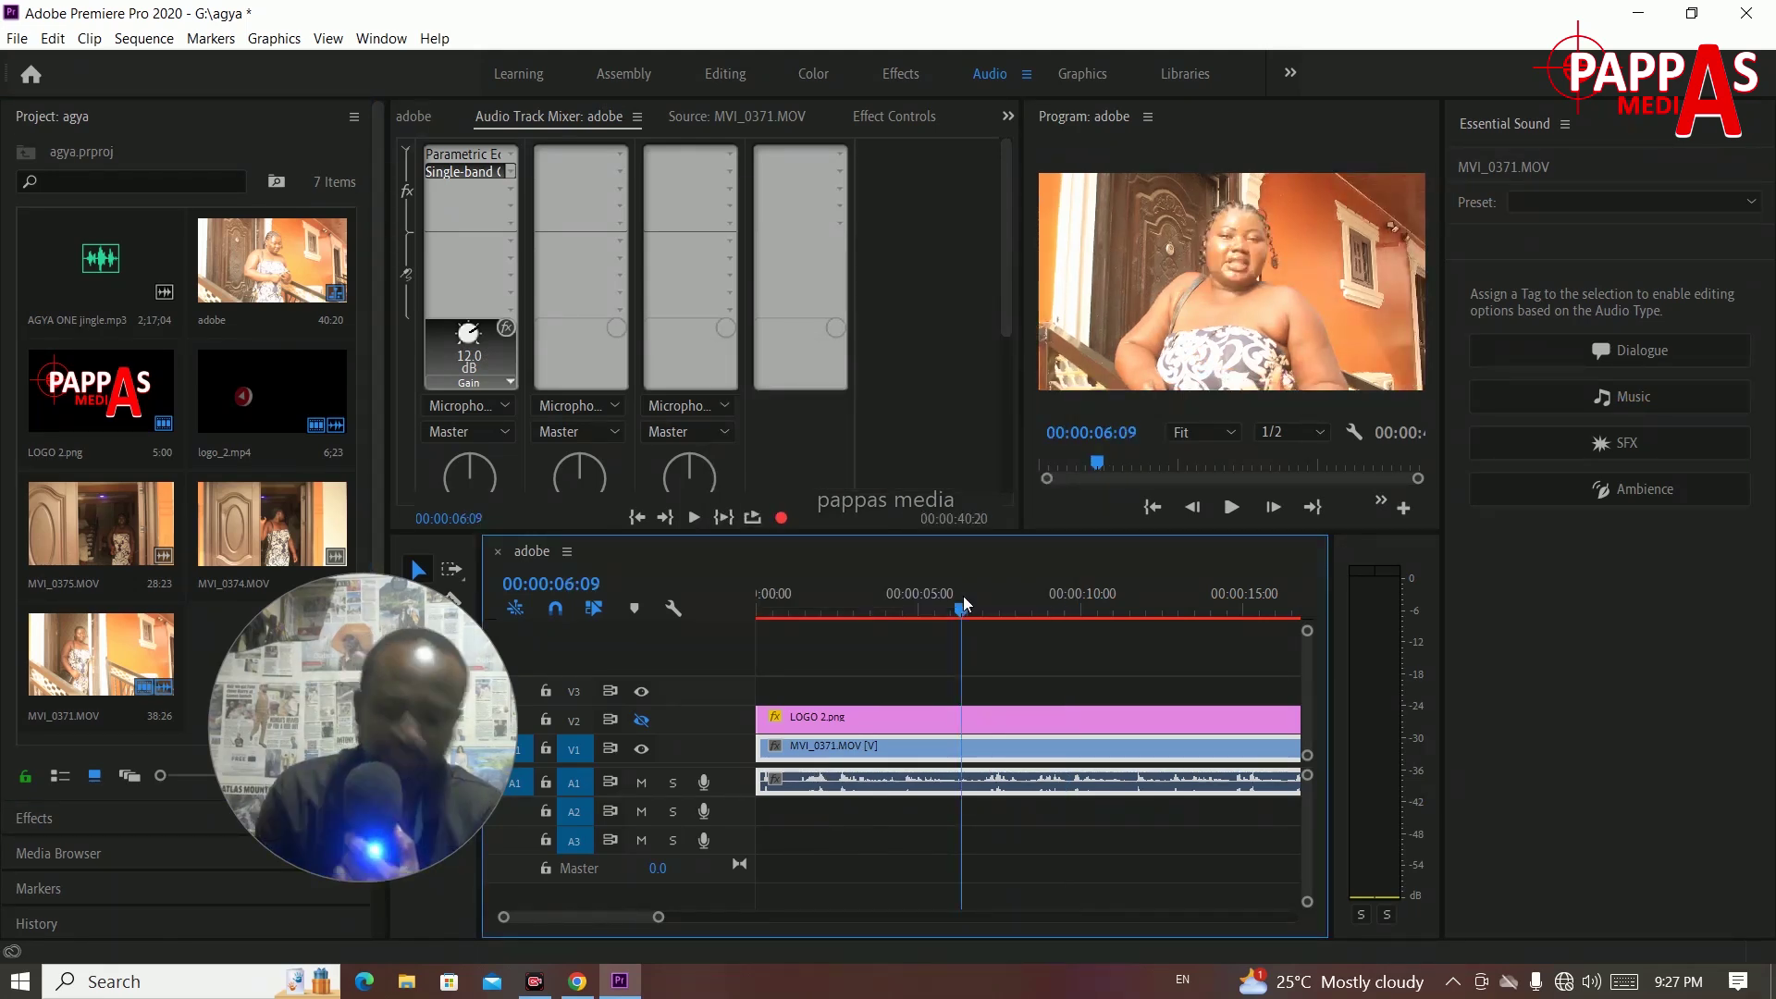
Step: Listen to the compressed voice, then bring up the third slot's Filter and EQ effects
key("space")
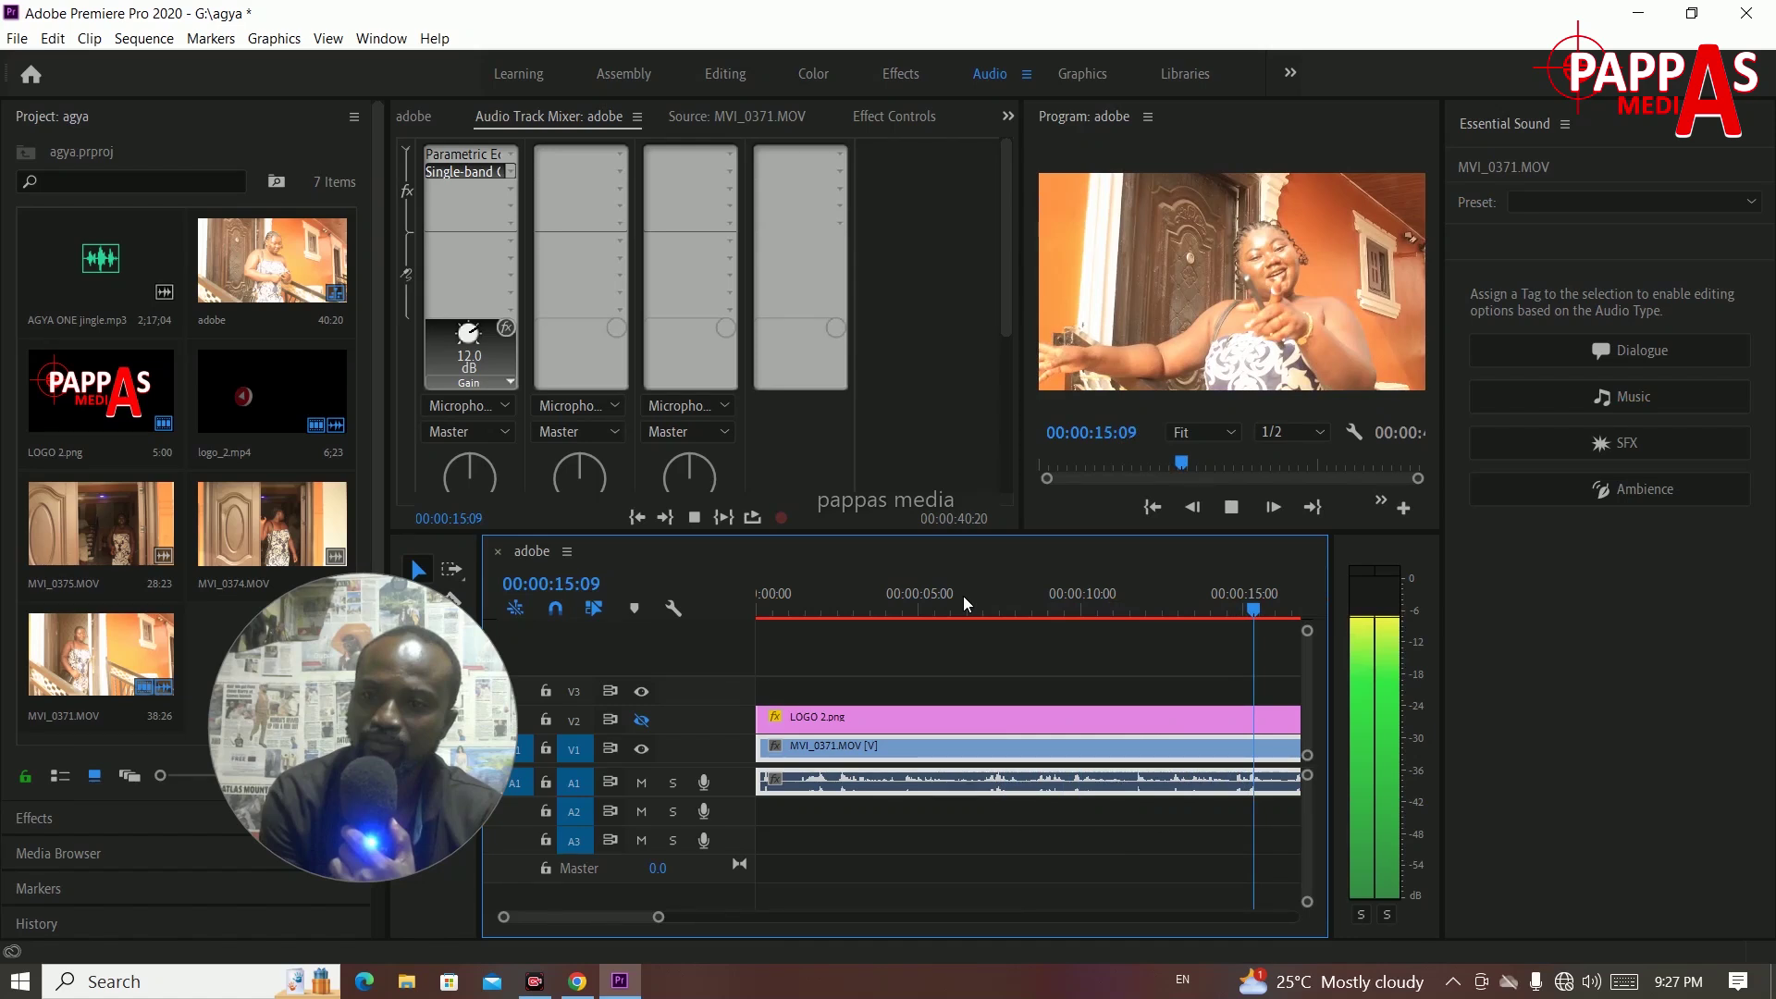
left_click(511, 188)
mouse_move(504, 283)
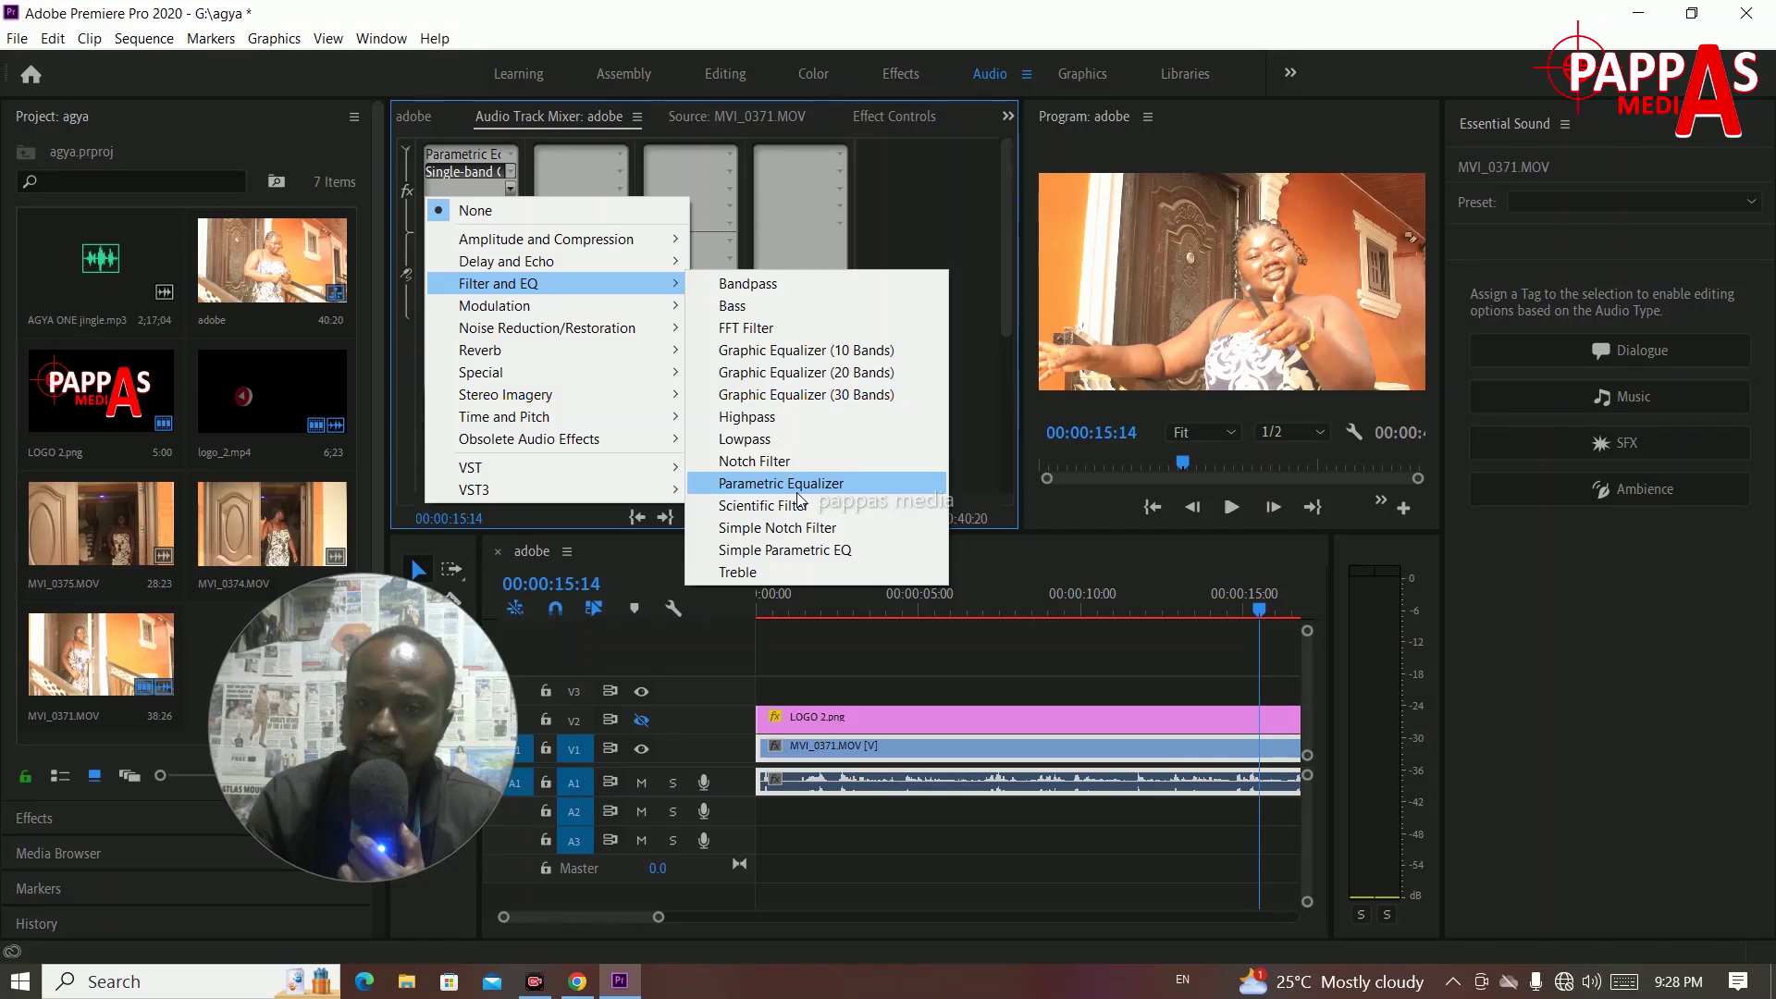
Step: Insert a second Parametric Equalizer in slot 3 and lift band 4 to 4.6 dB near 3280 Hz
left_click(797, 487)
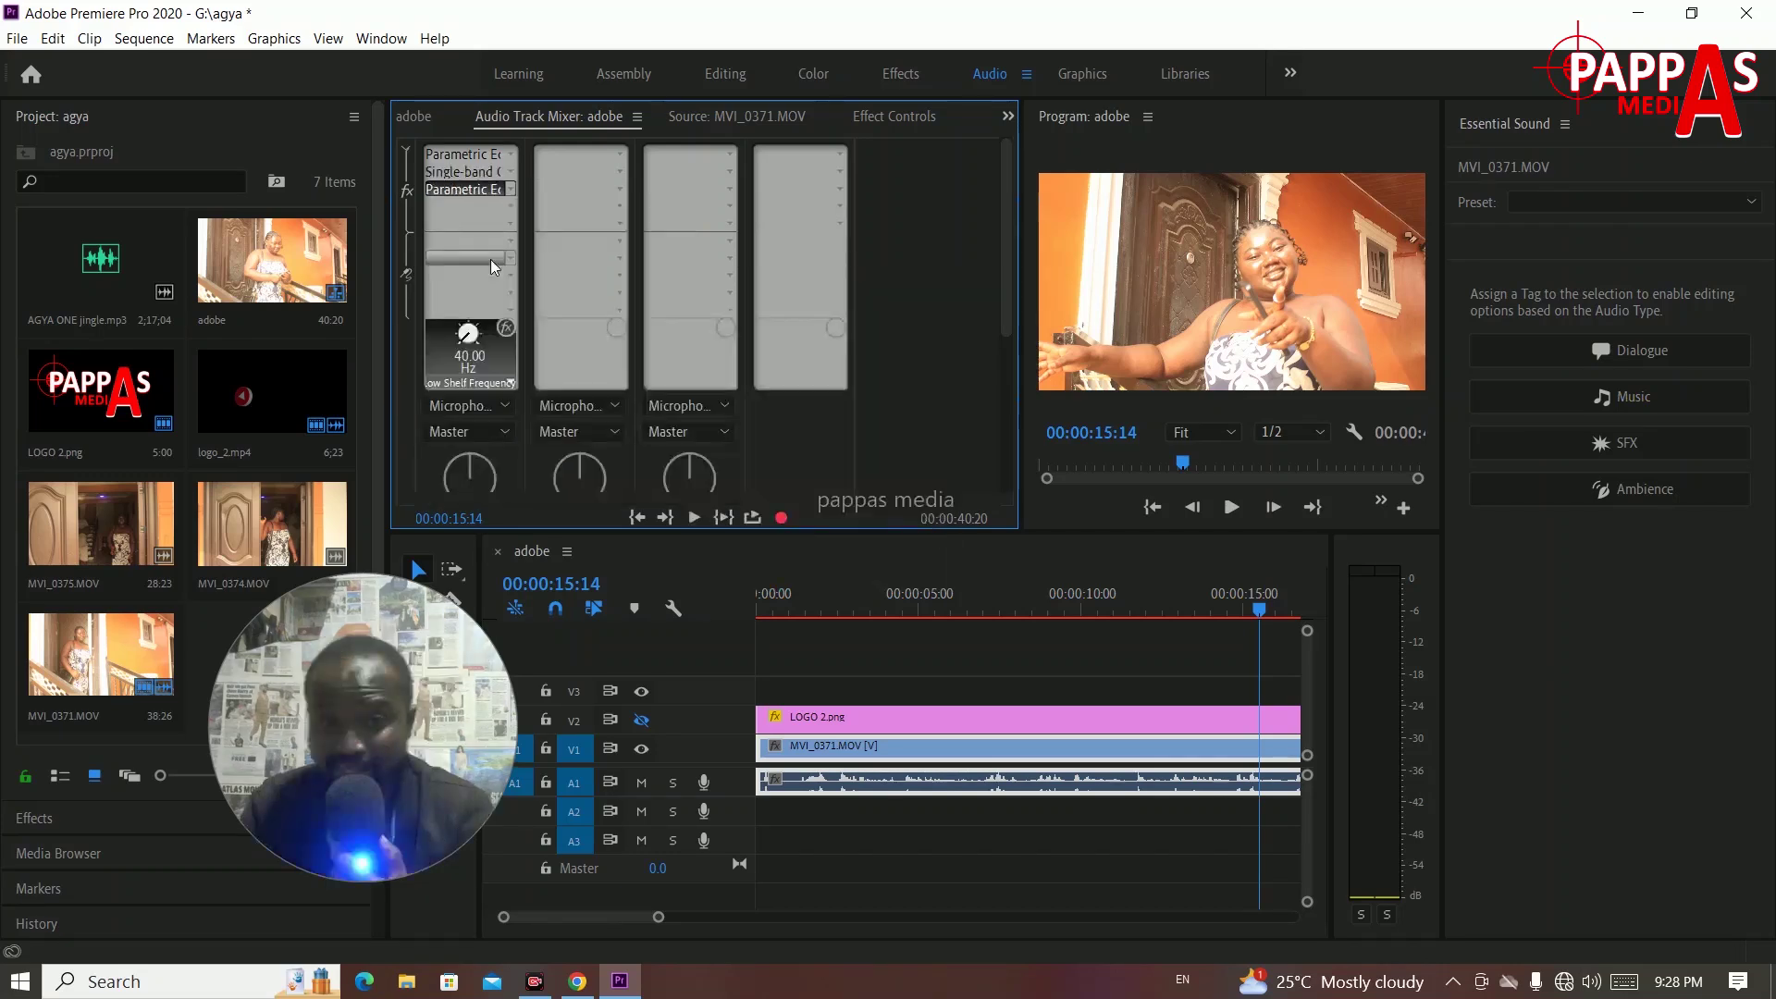
double_click(465, 190)
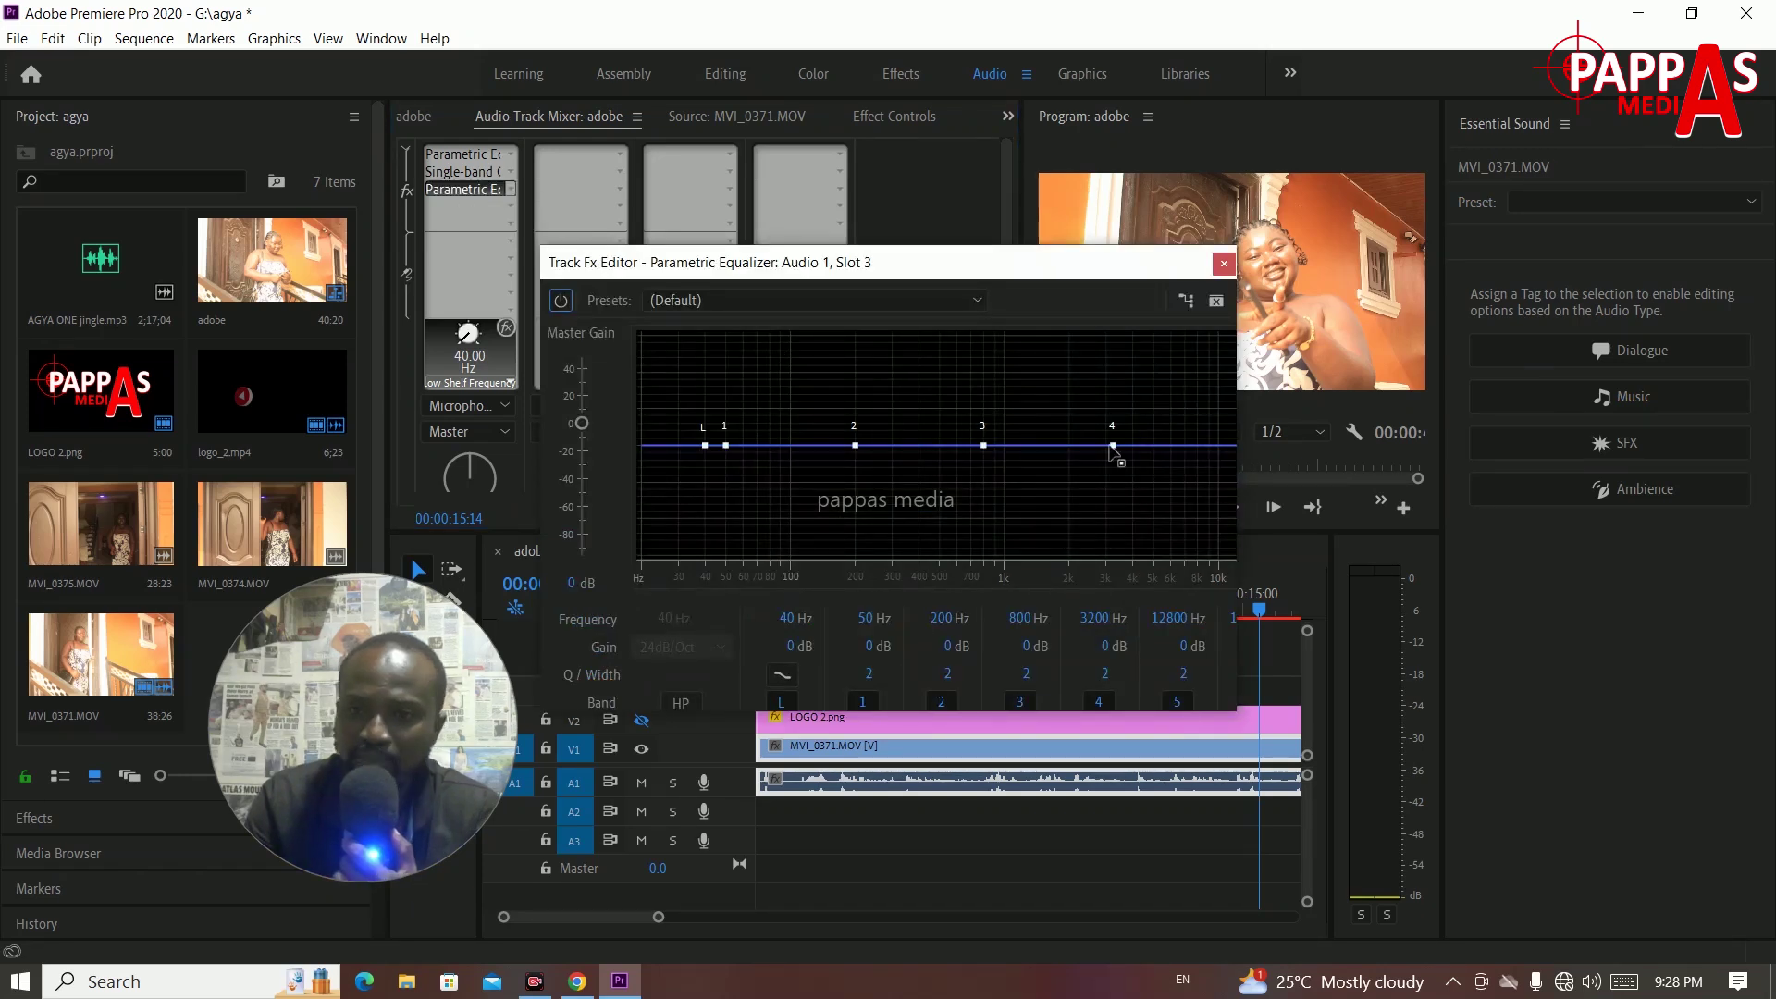
mouse_move(1115, 450)
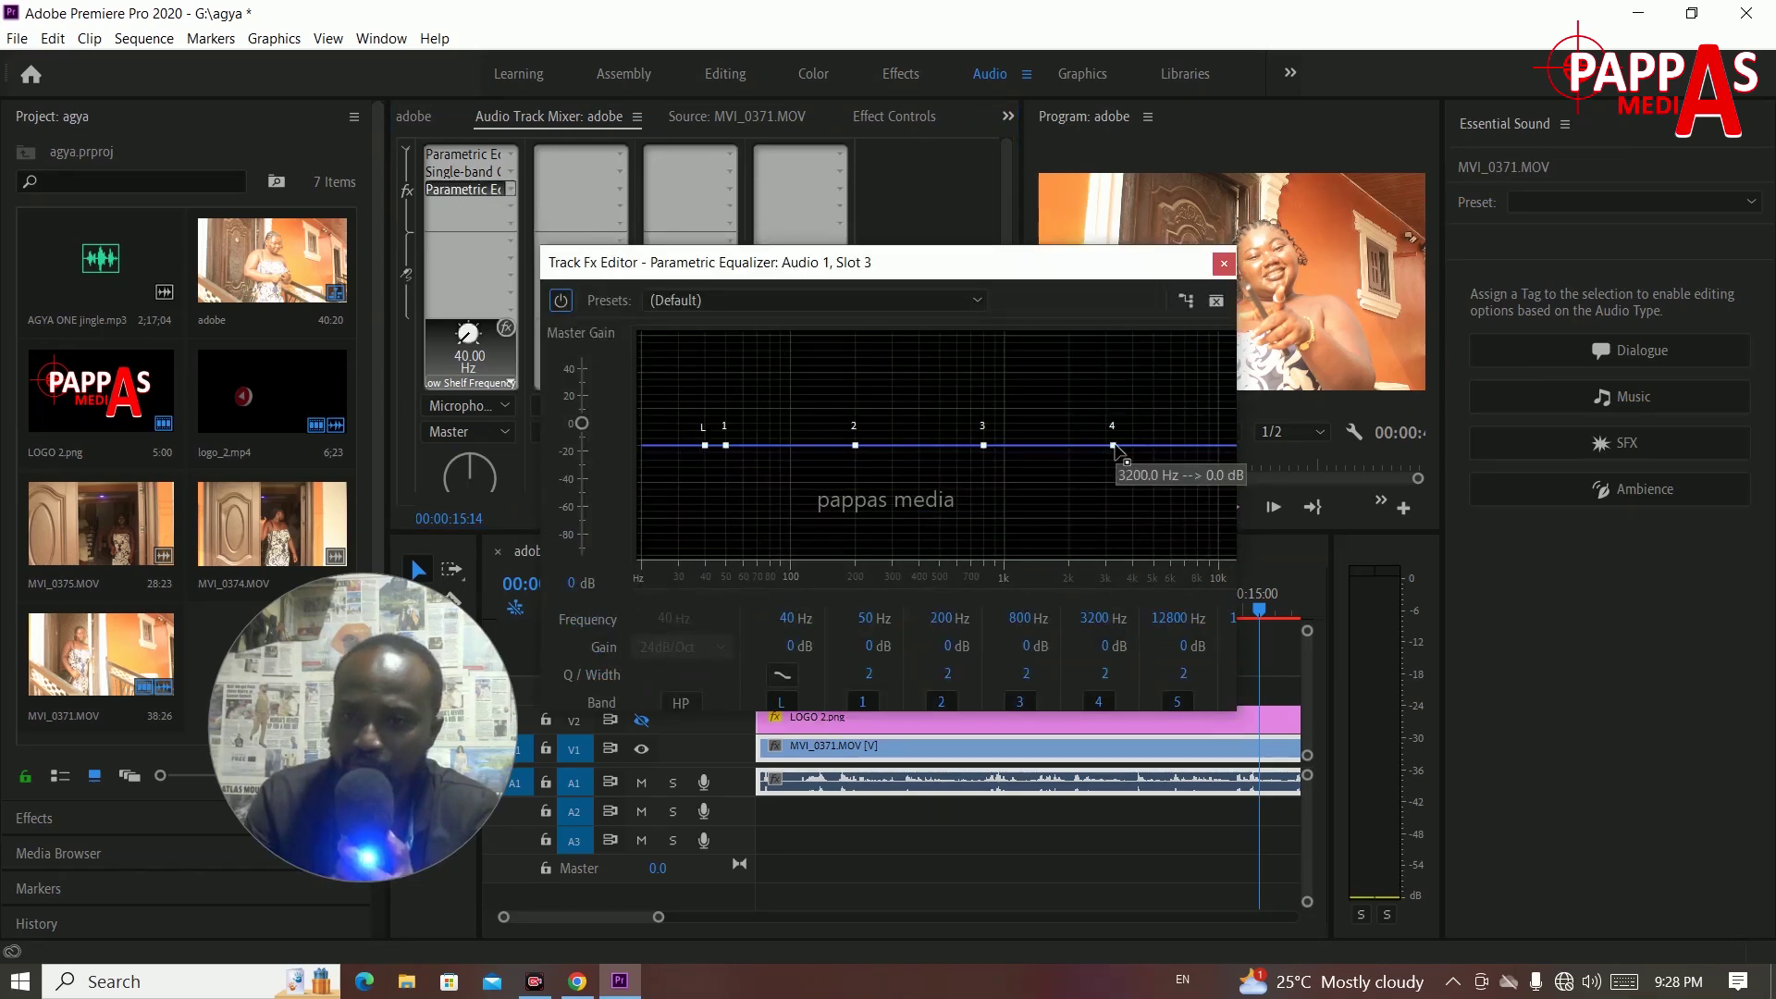
left_click_drag(1115, 446, 1115, 414)
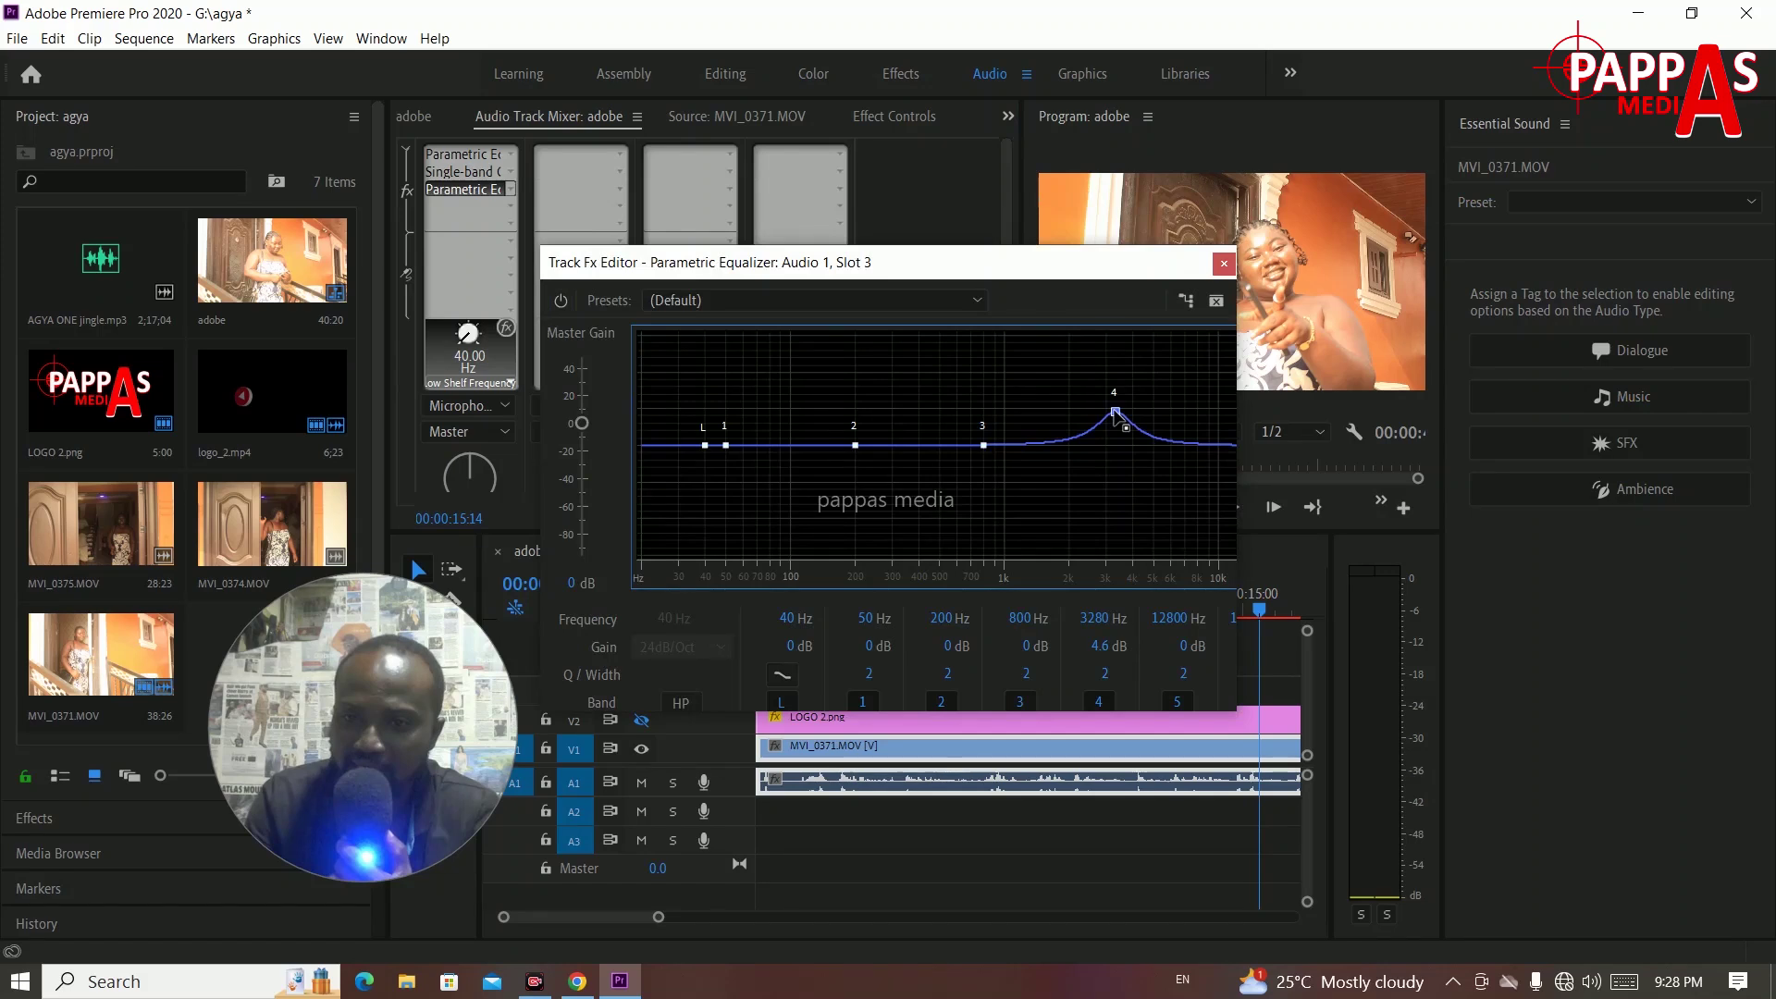
Step: Move band 4 to 11238 Hz at 2.8 dB, preview from about six seconds, and close the editor
left_click(1199, 592)
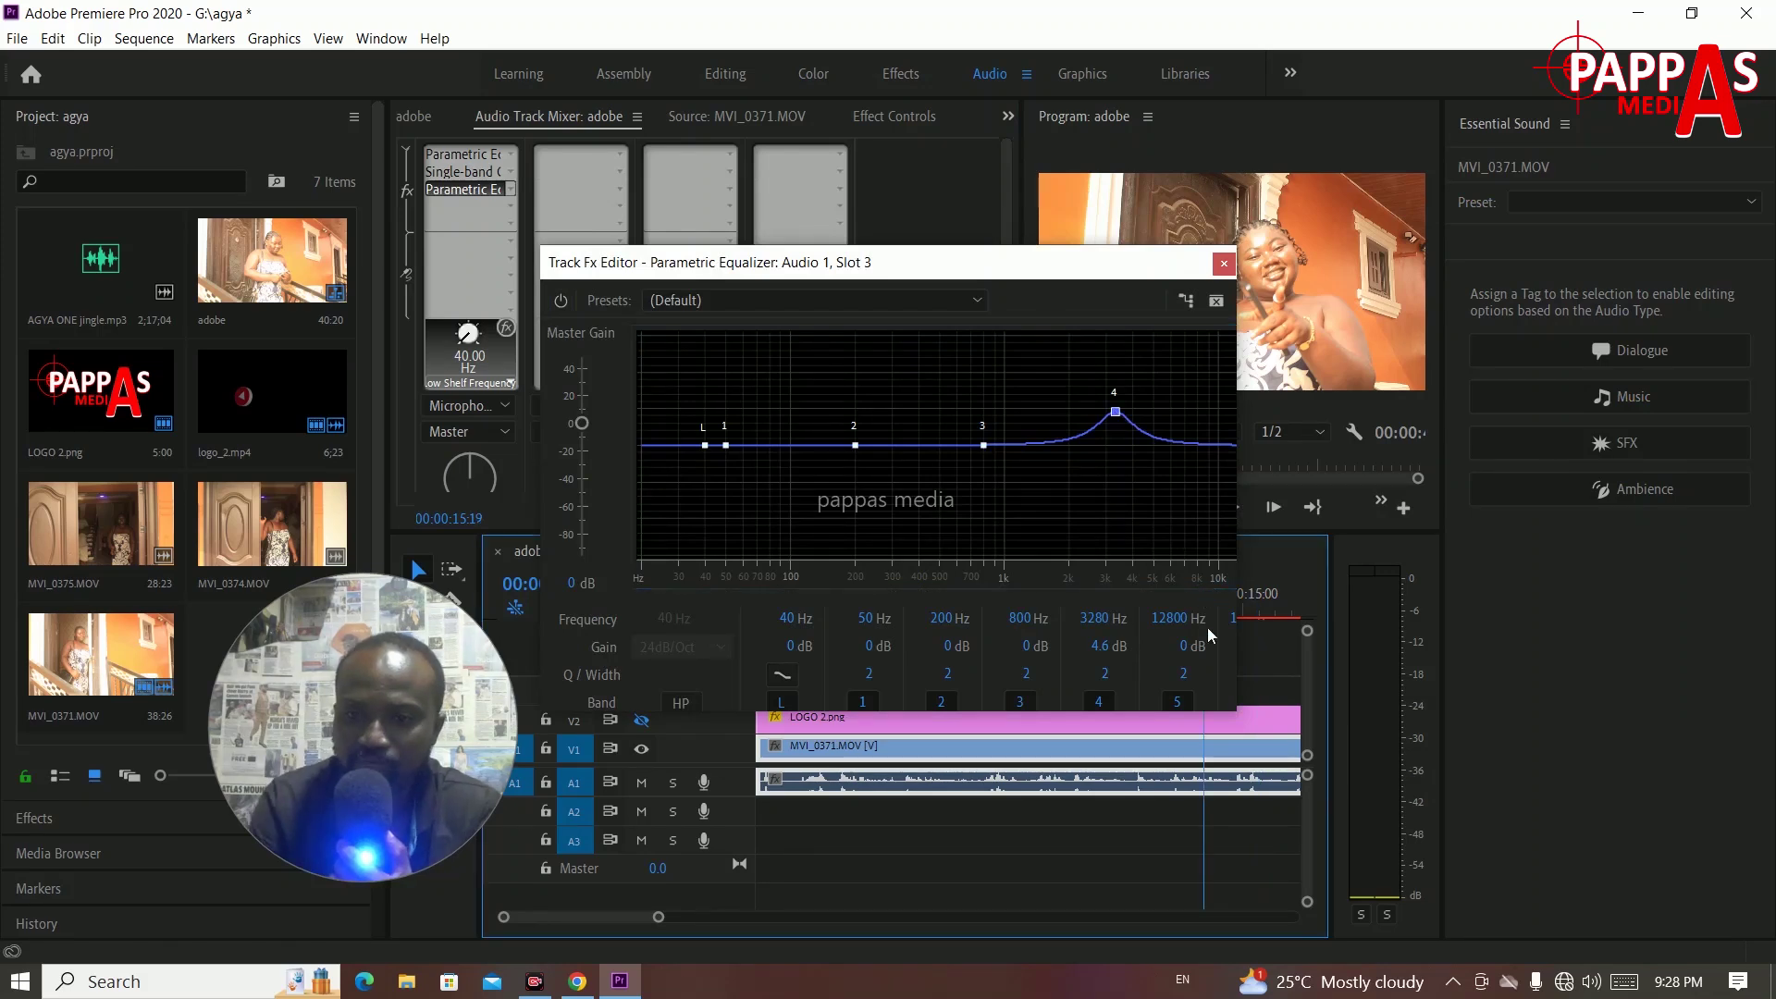
key("space")
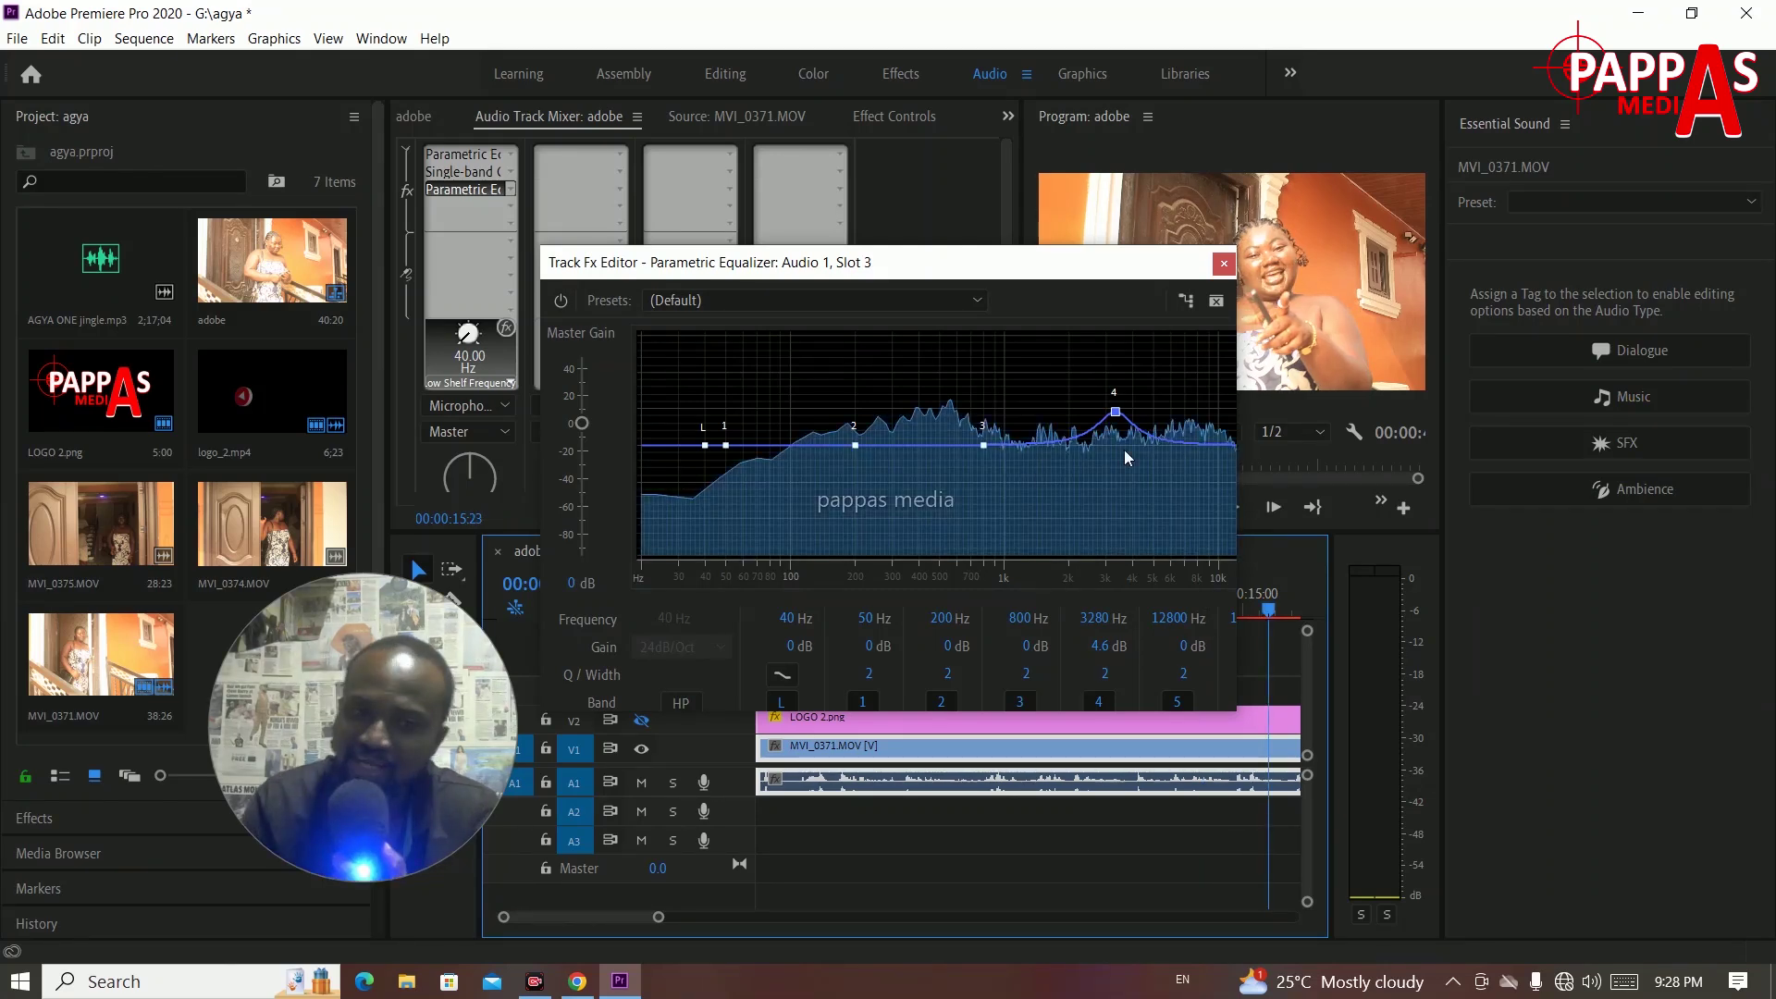
left_click_drag(1116, 412, 1186, 441)
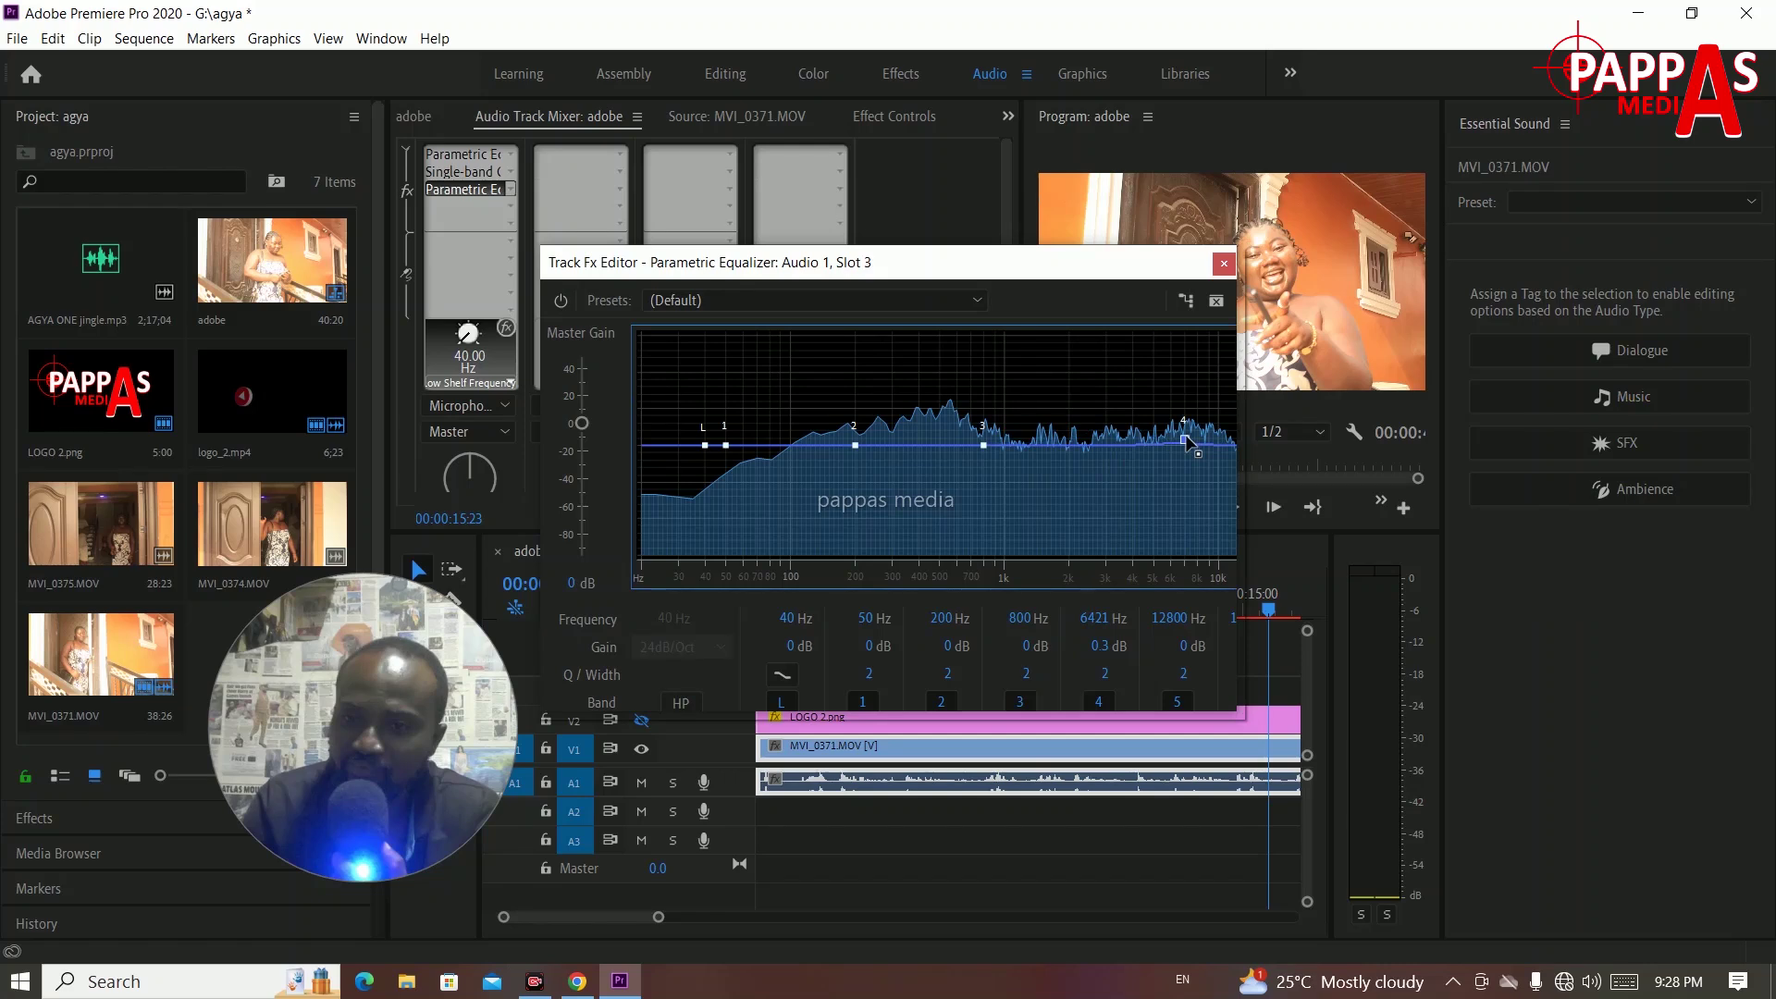
left_click_drag(1188, 442, 1229, 425)
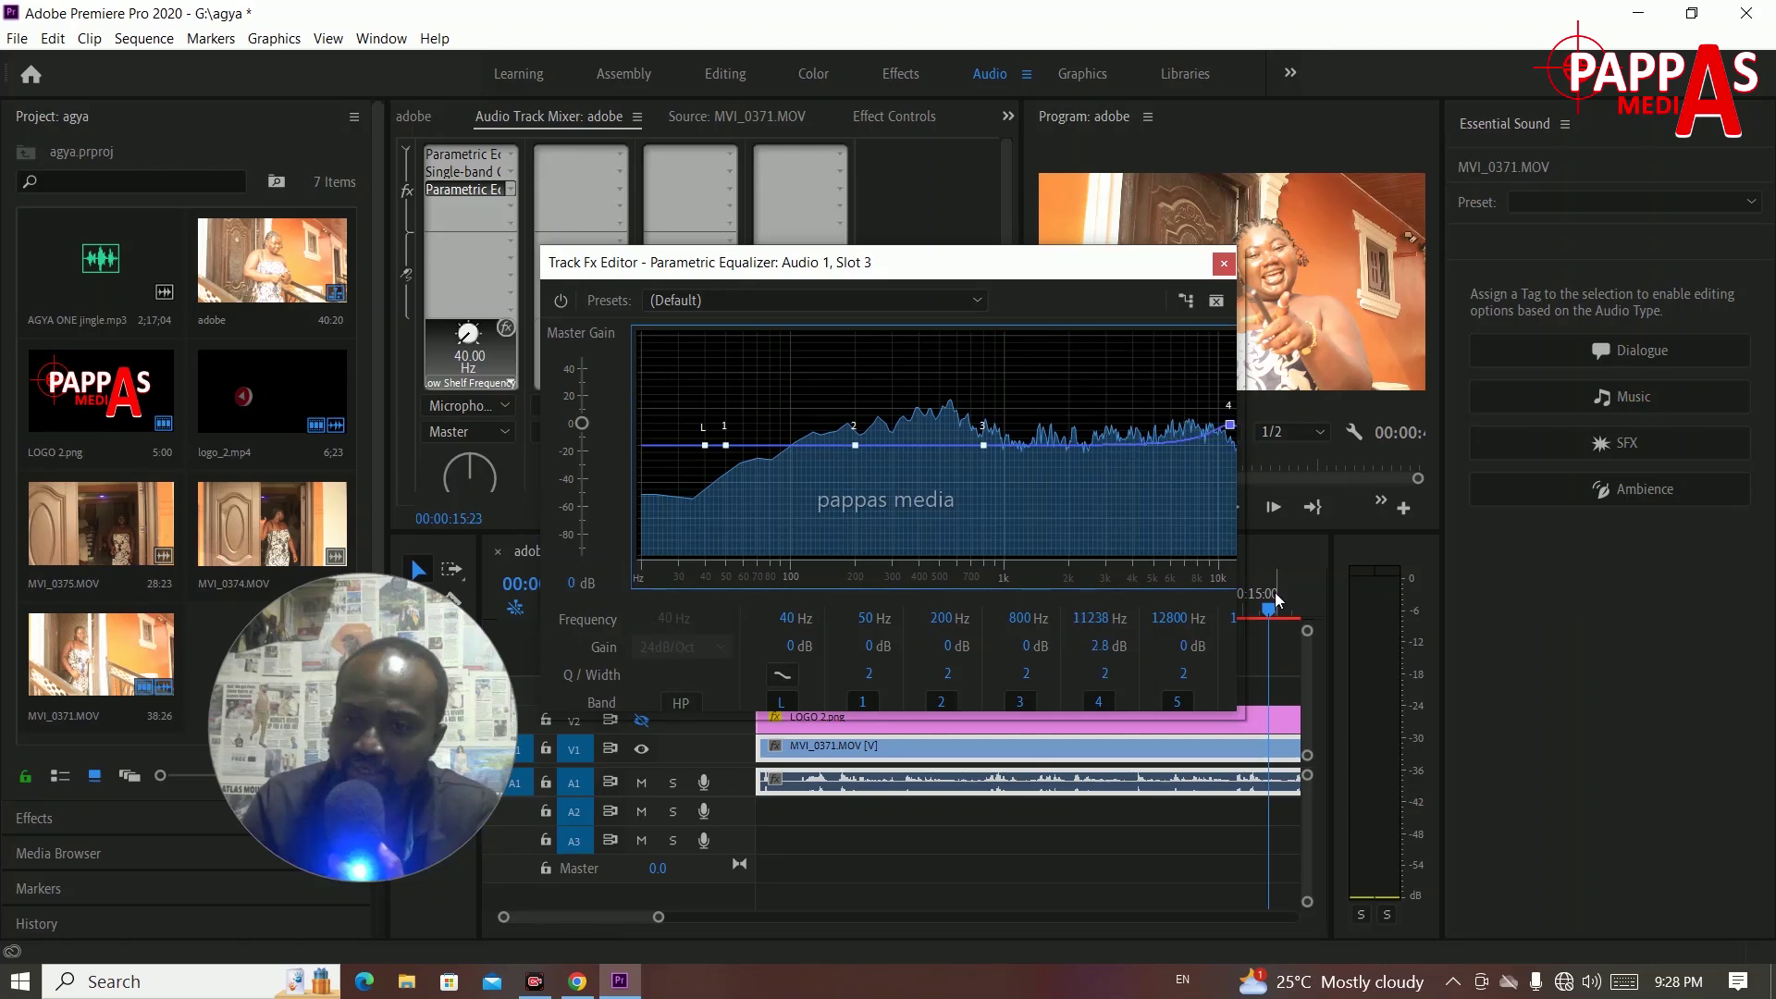
left_click_drag(1276, 599, 973, 685)
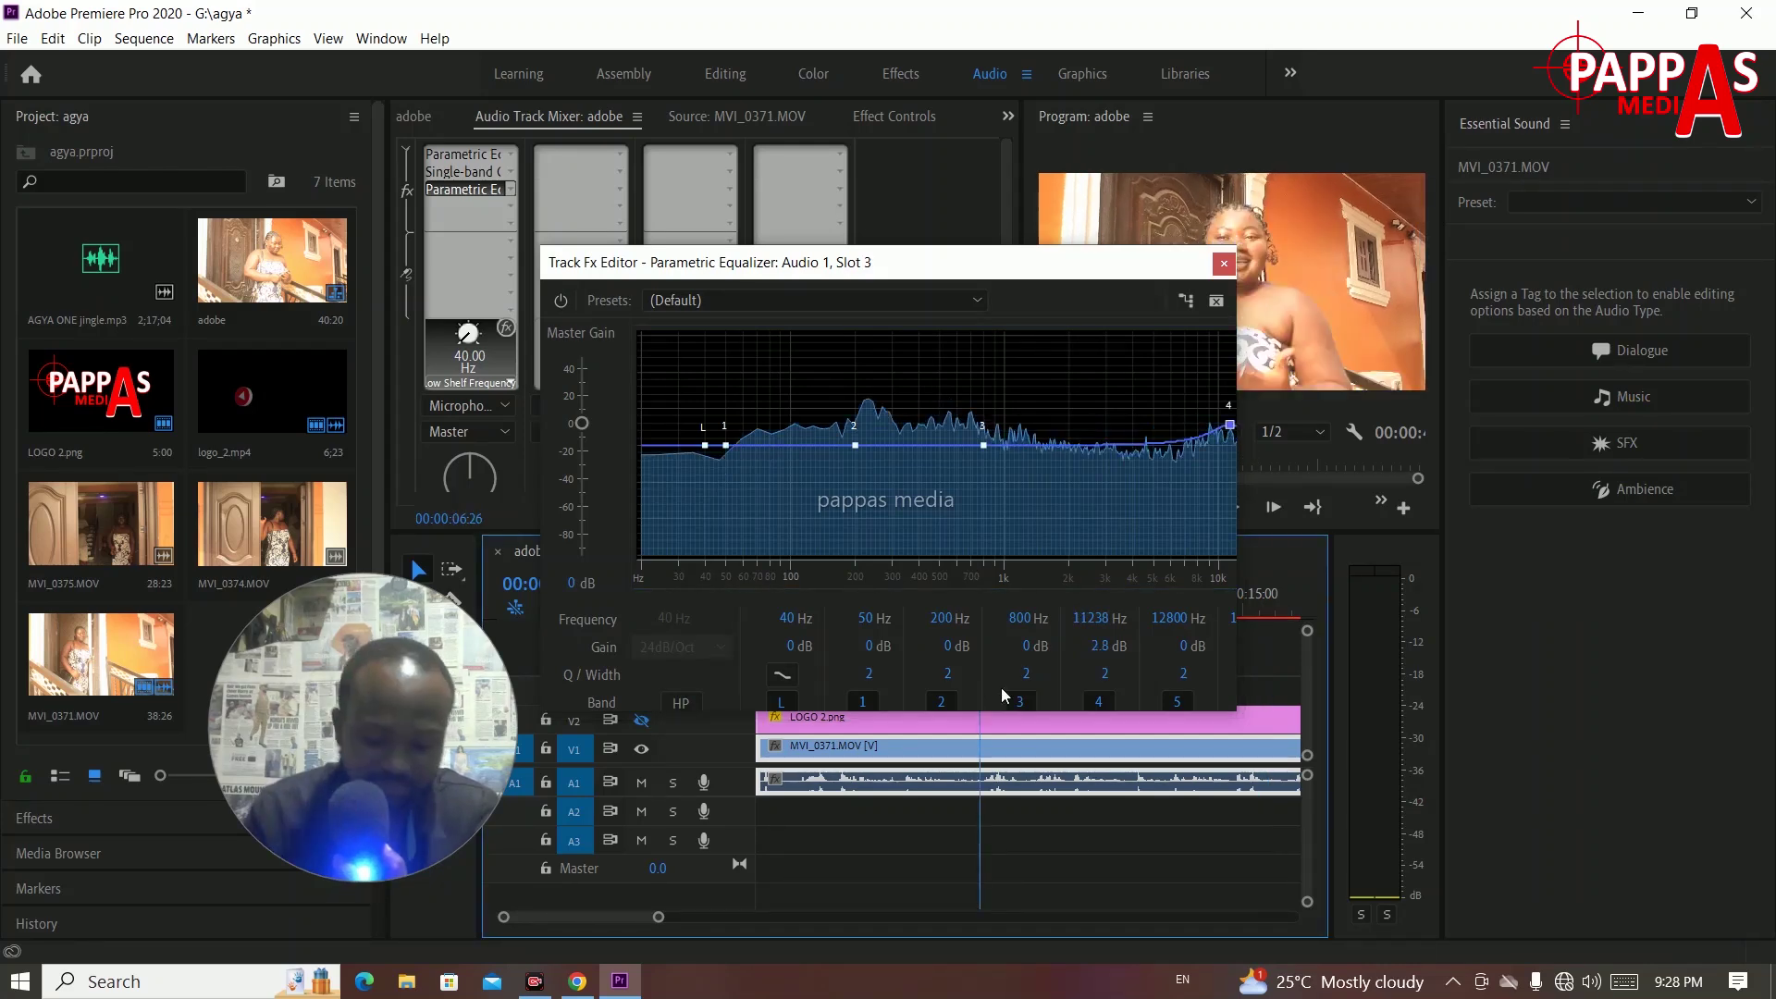
key("space")
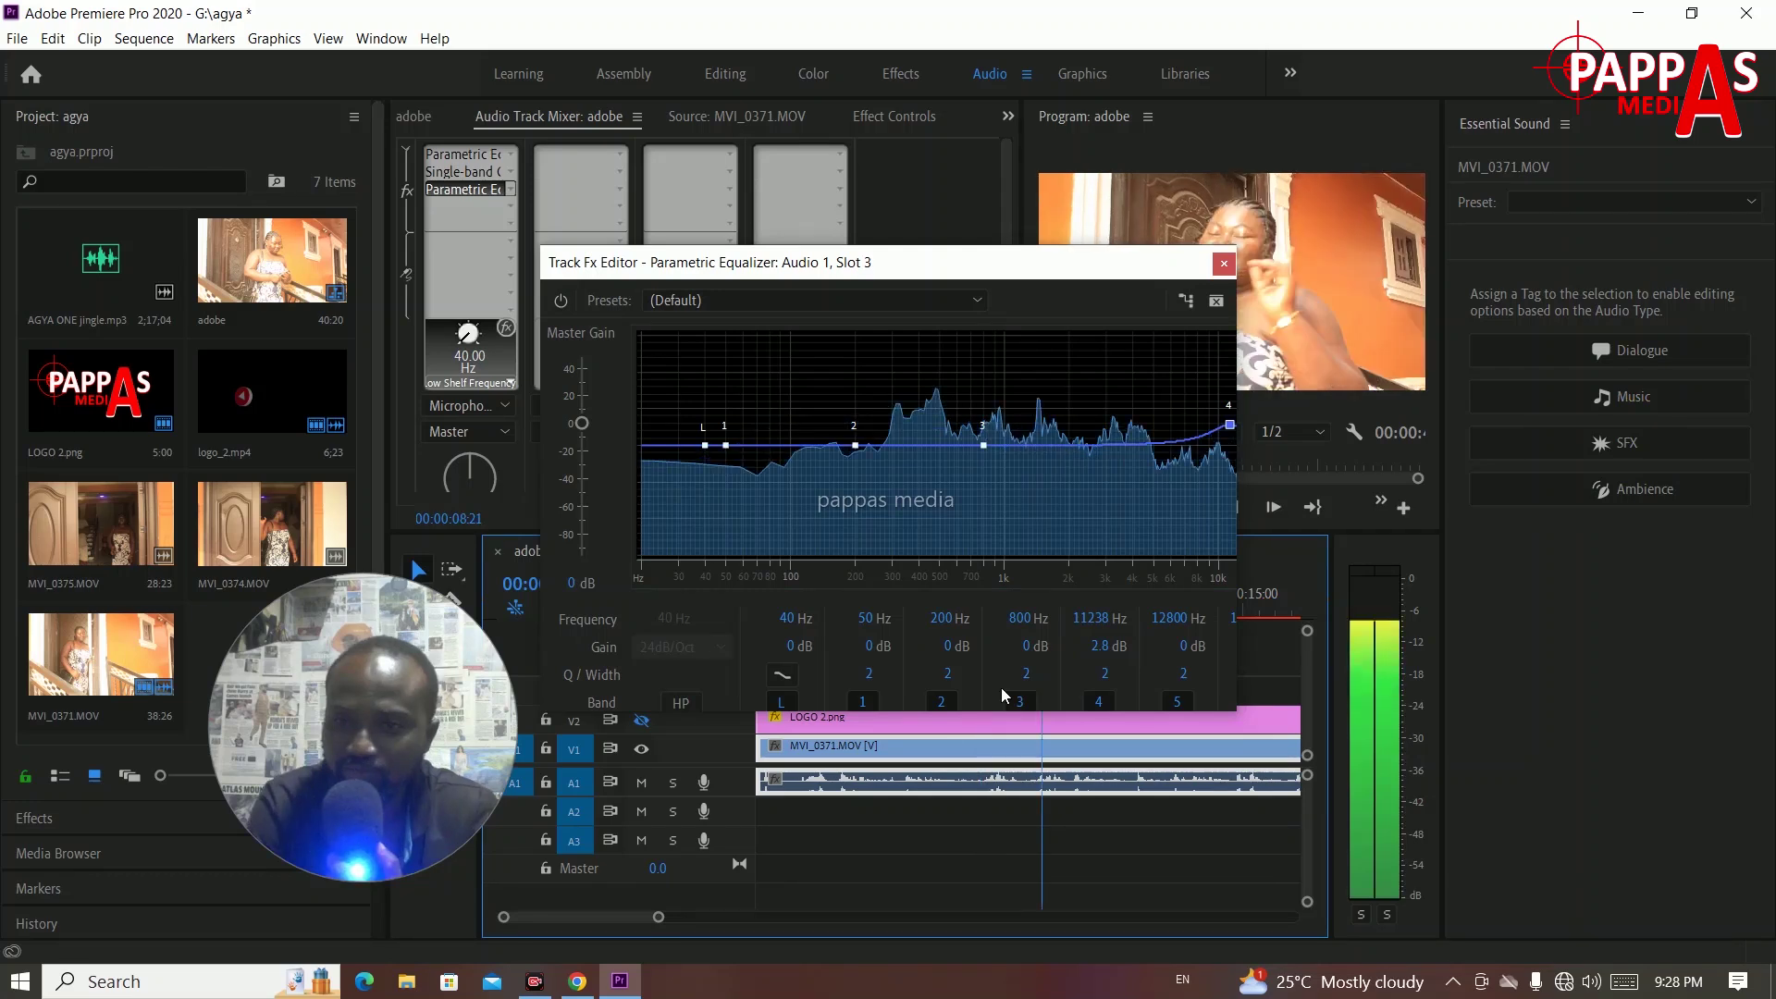
key("space")
key("Escape")
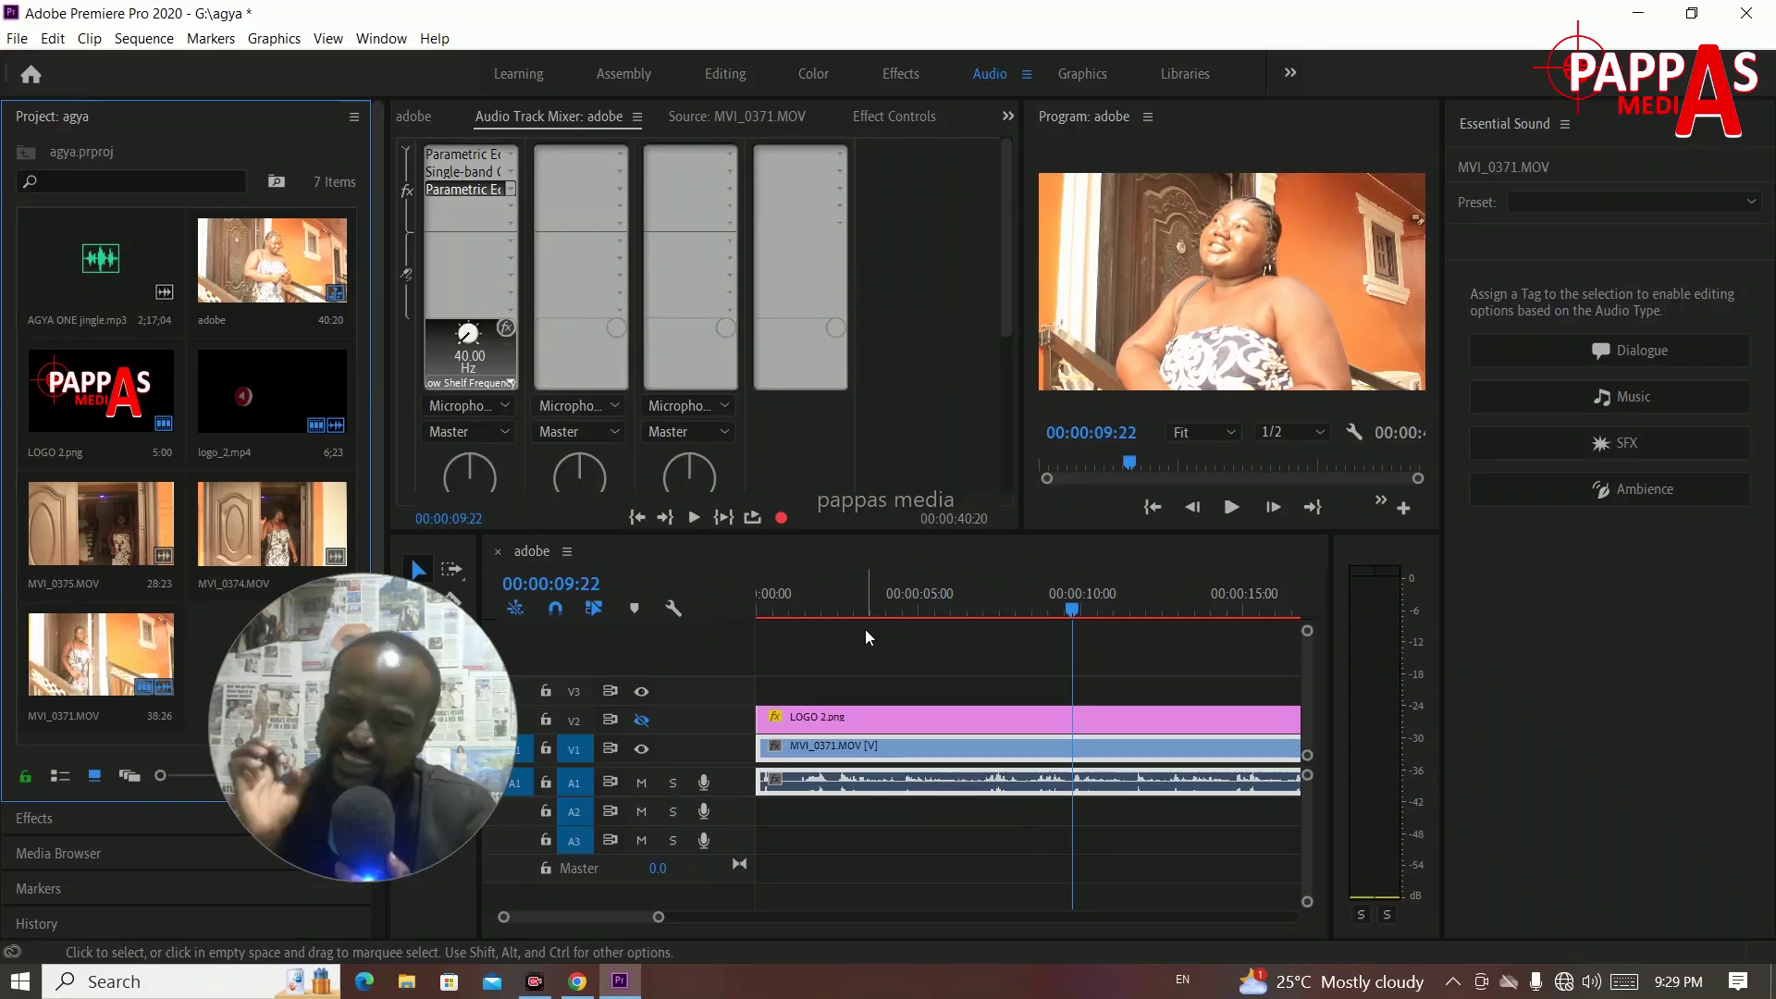
Step: Add Noise Reduction/Restoration > DeNoise to Audio 1's fourth effect slot at 40%
left_click(513, 209)
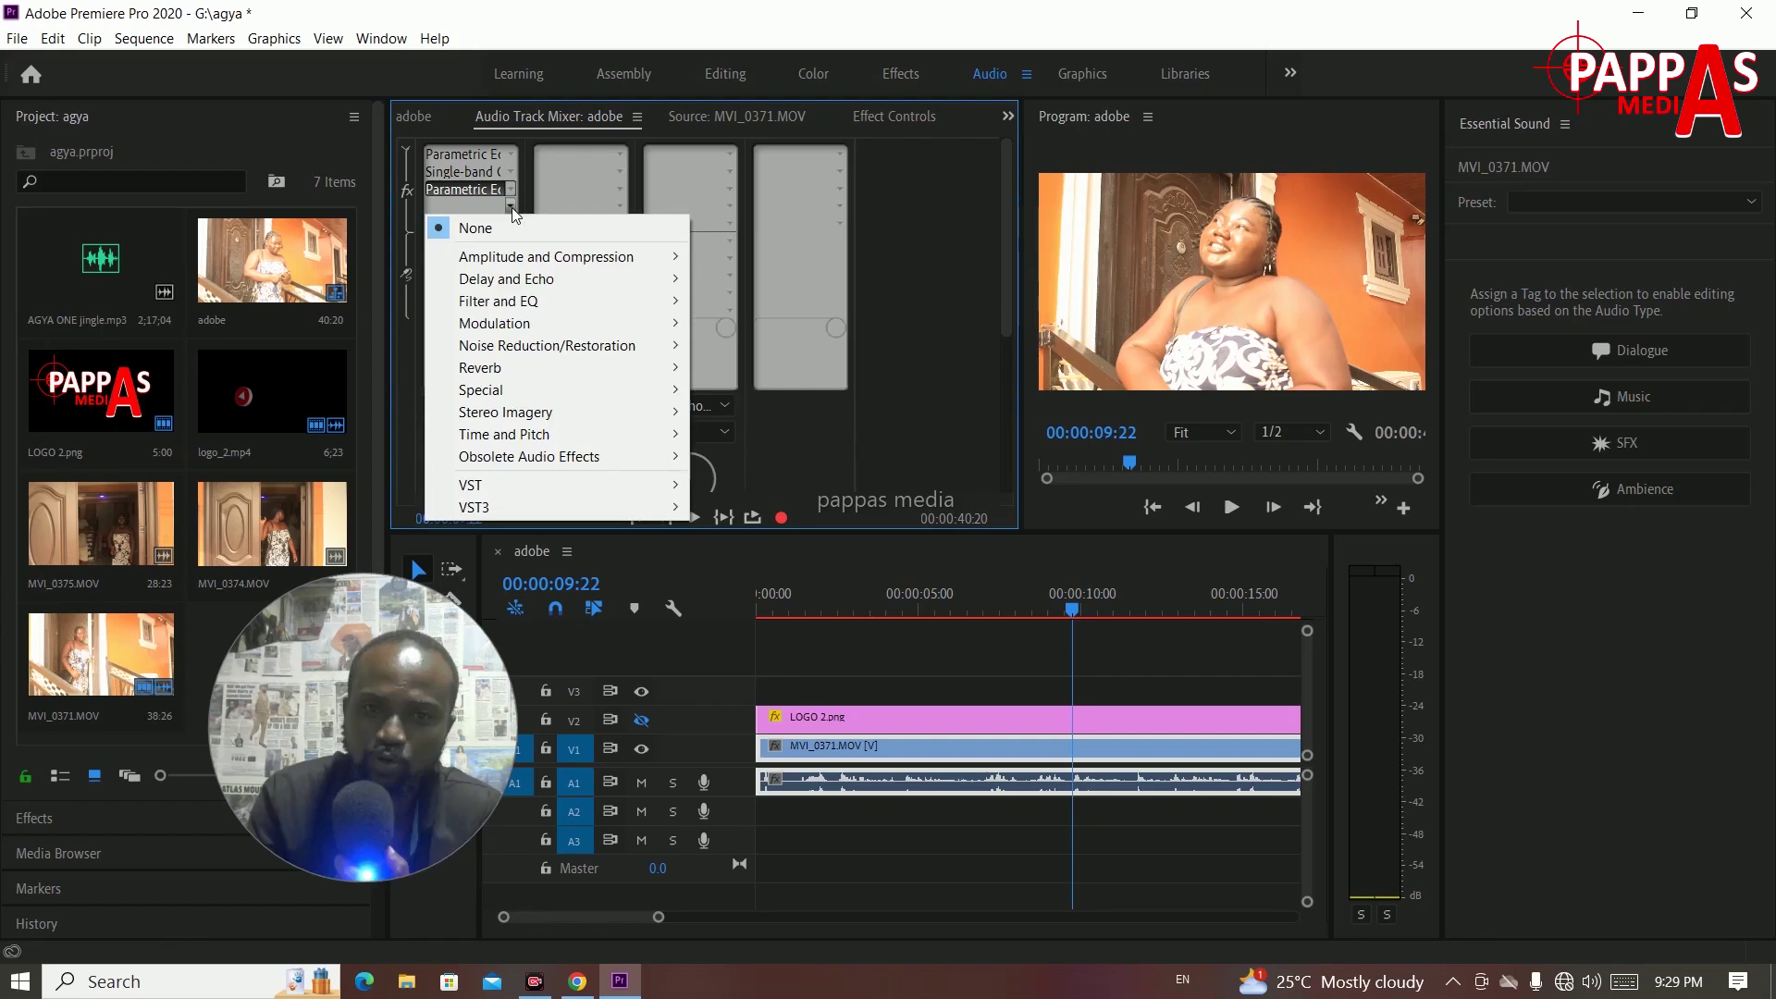
mouse_move(524, 395)
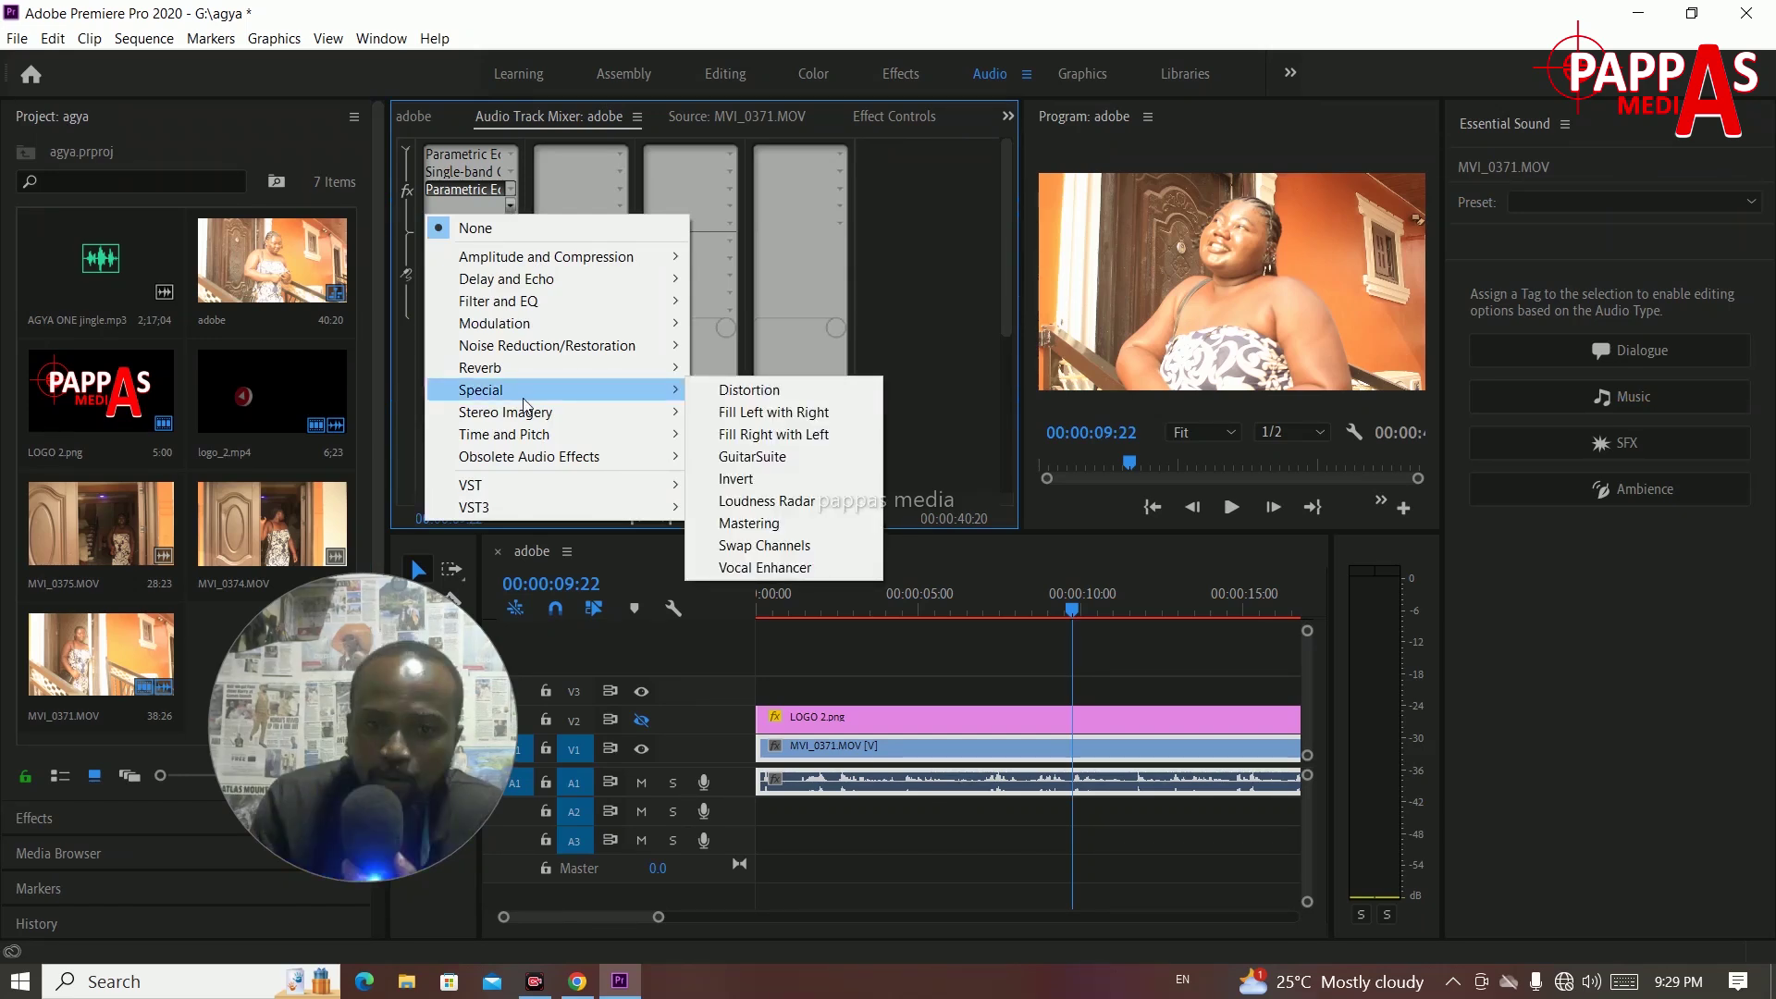
mouse_move(518, 353)
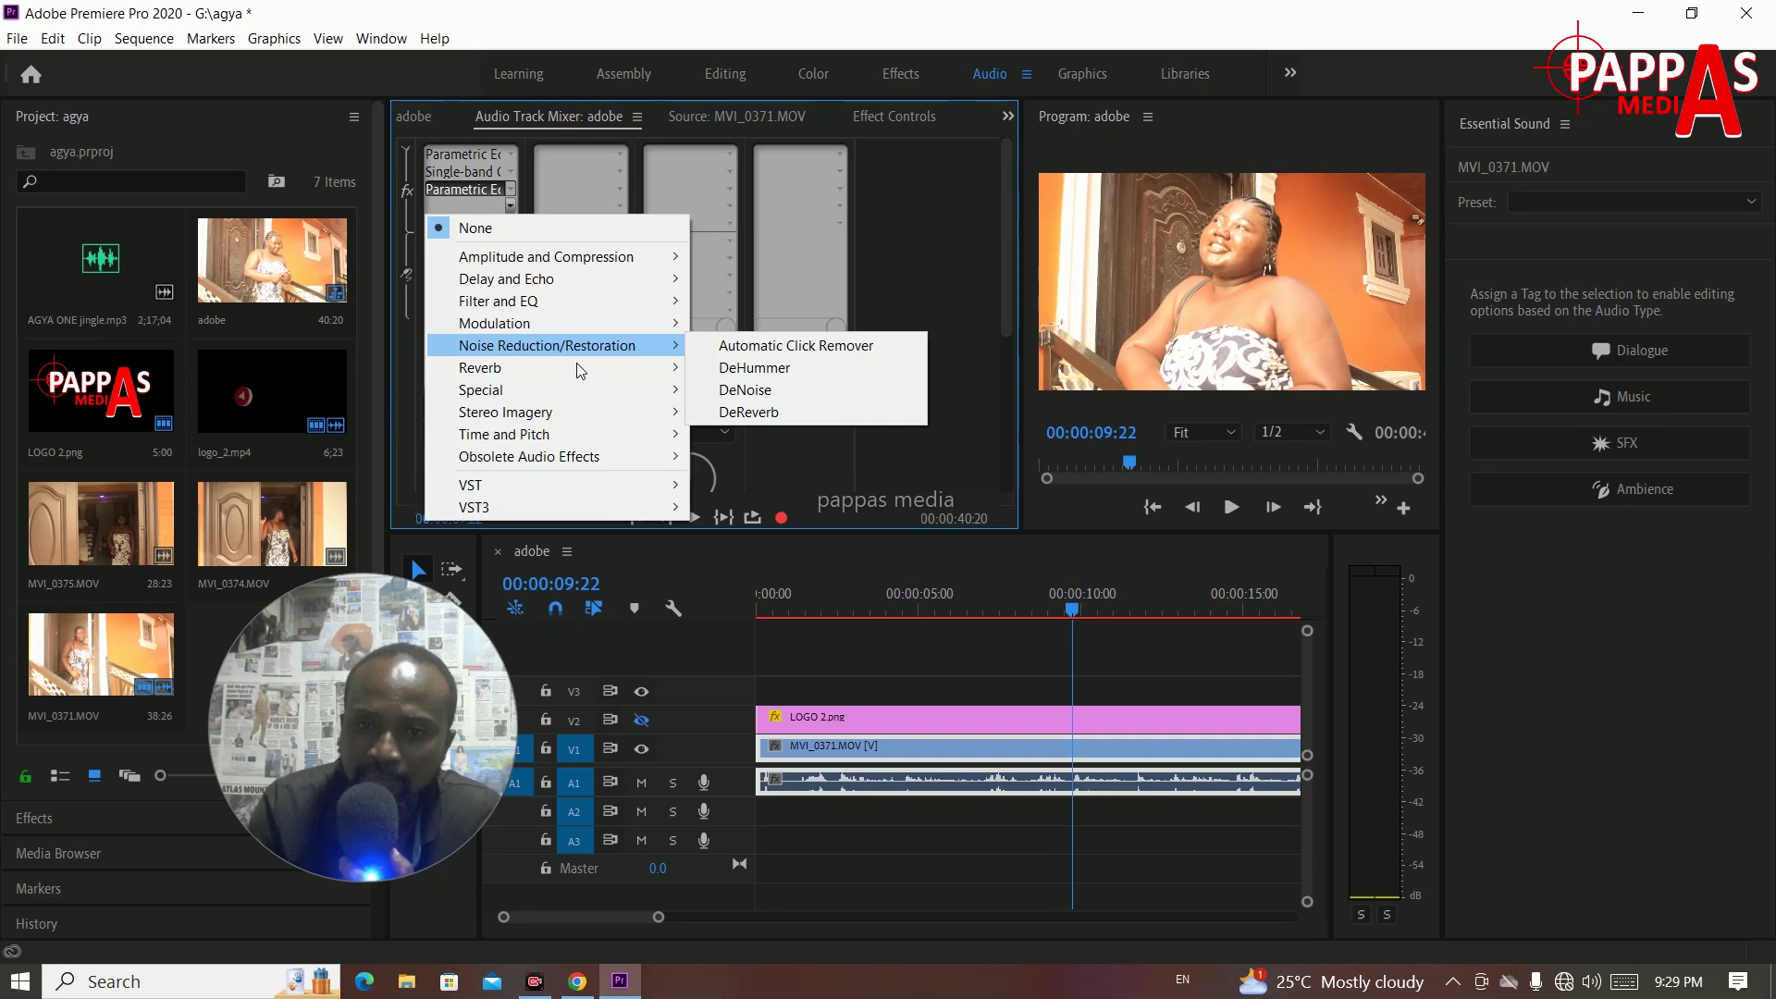
mouse_move(654, 459)
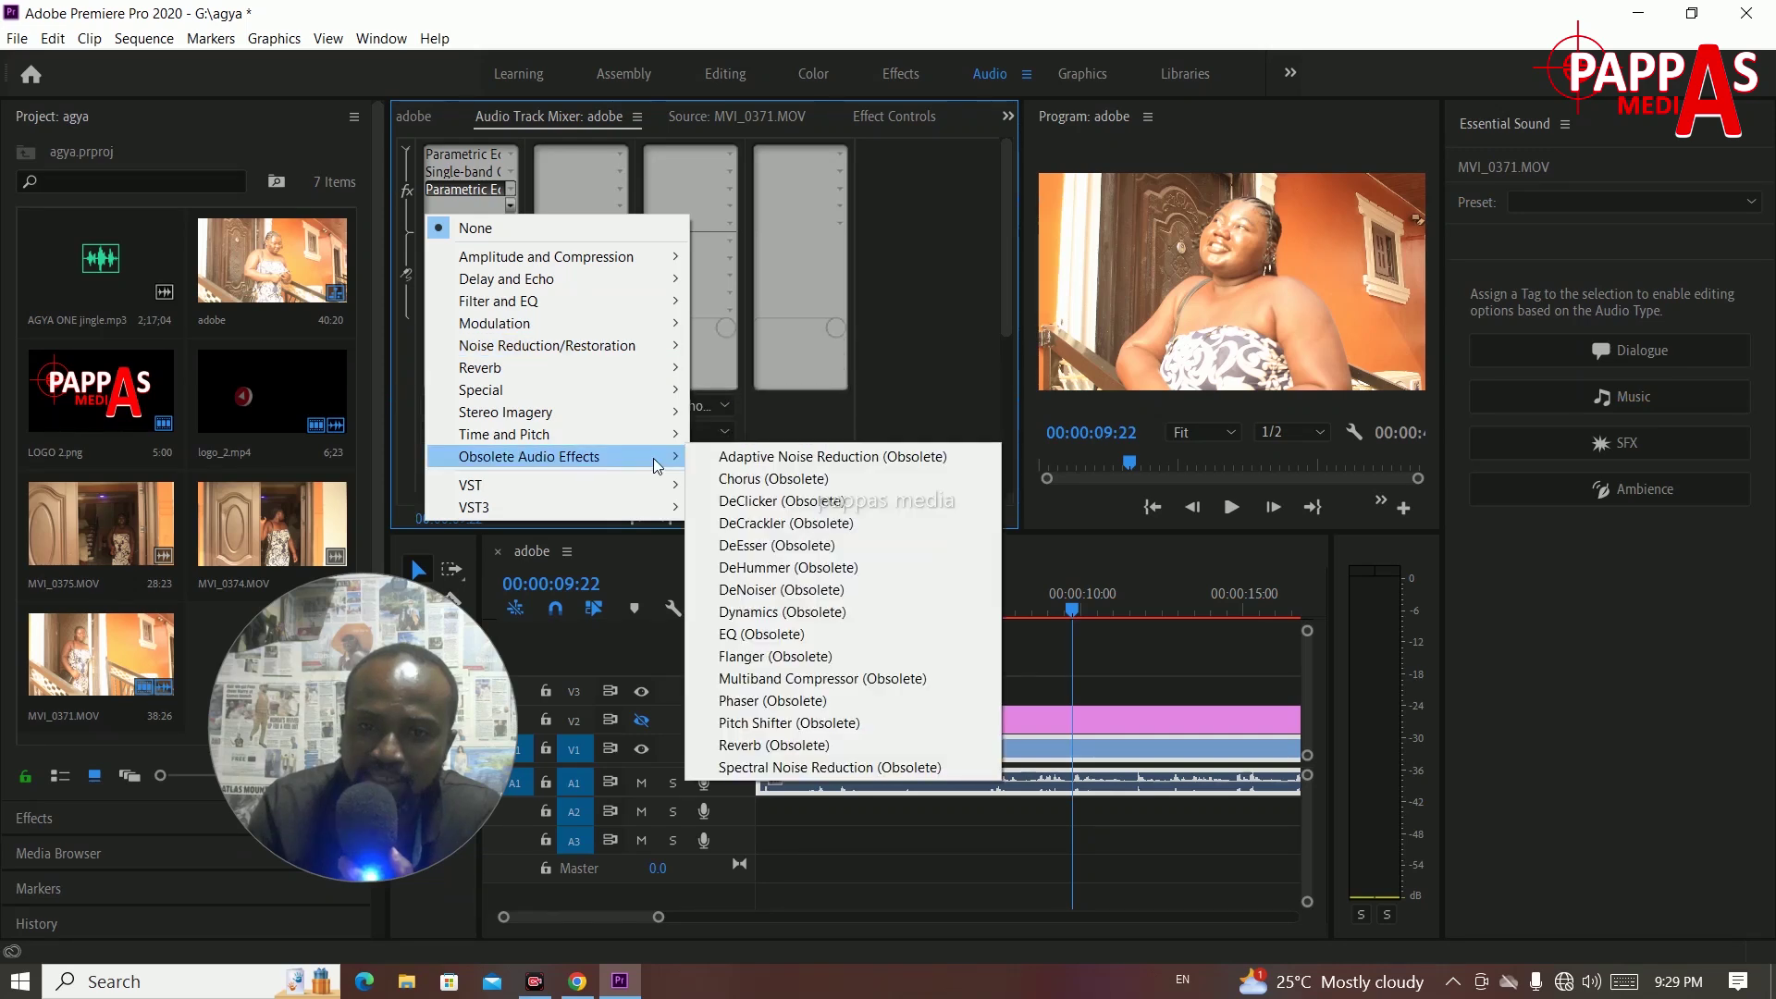
mouse_move(602, 422)
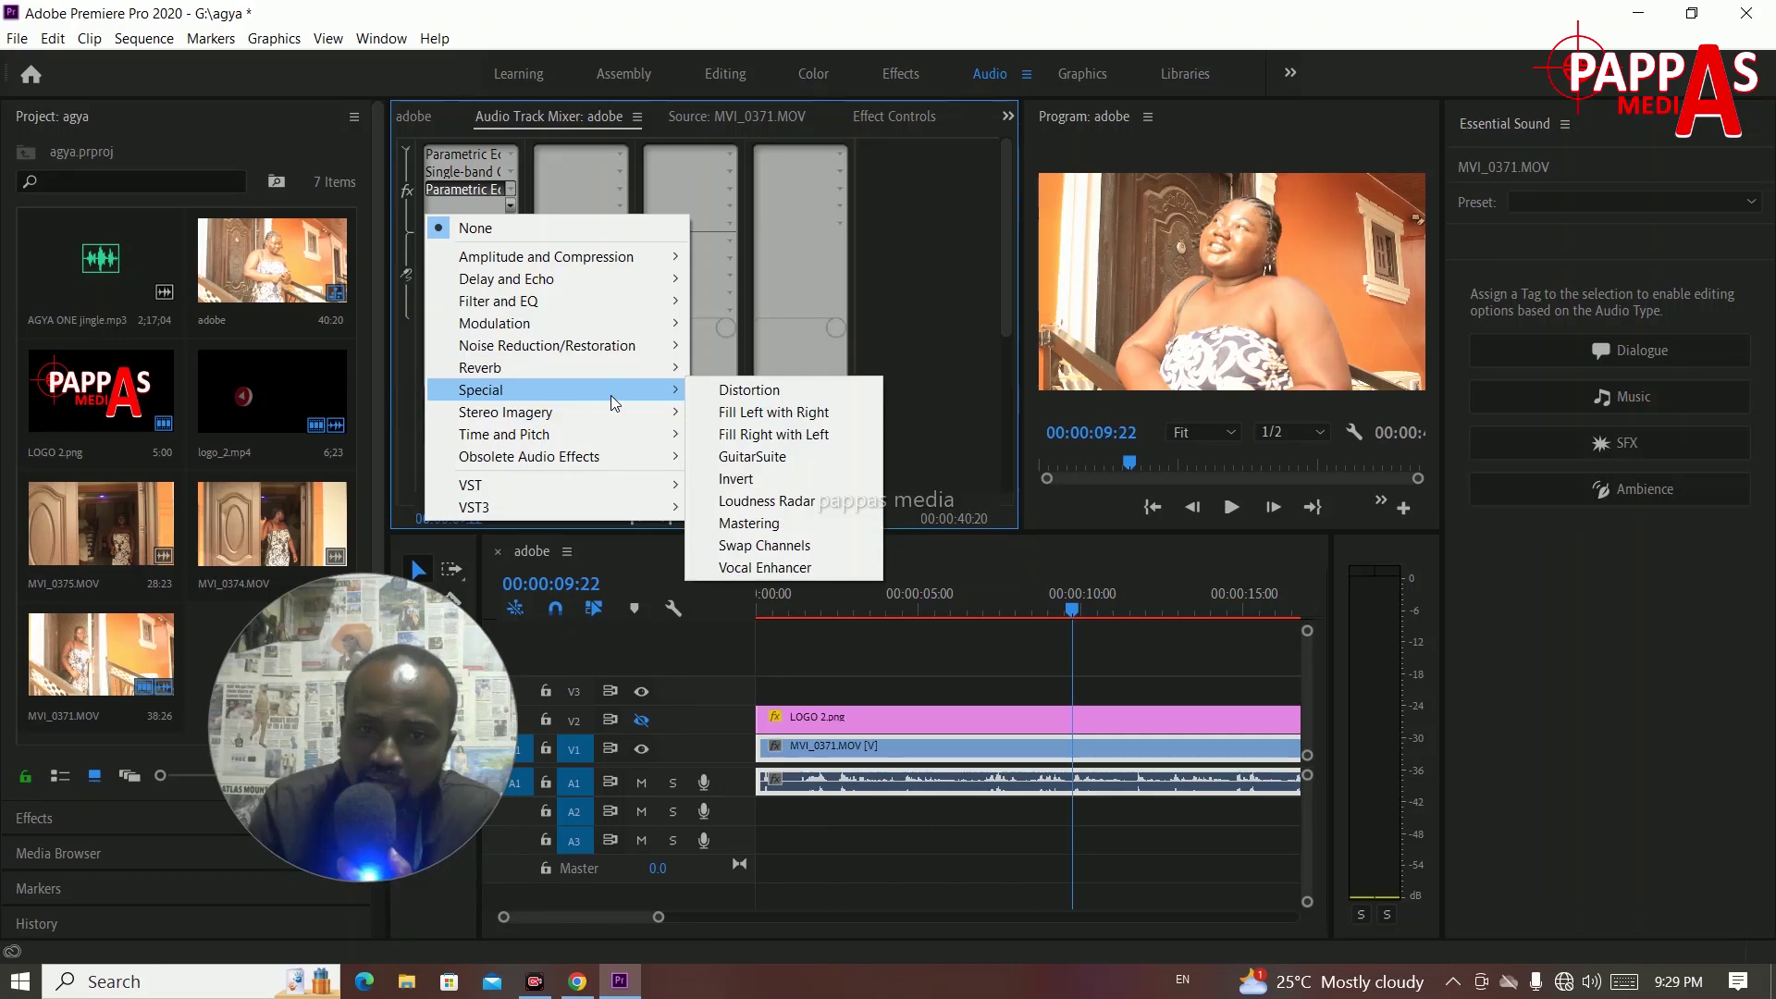
mouse_move(627, 356)
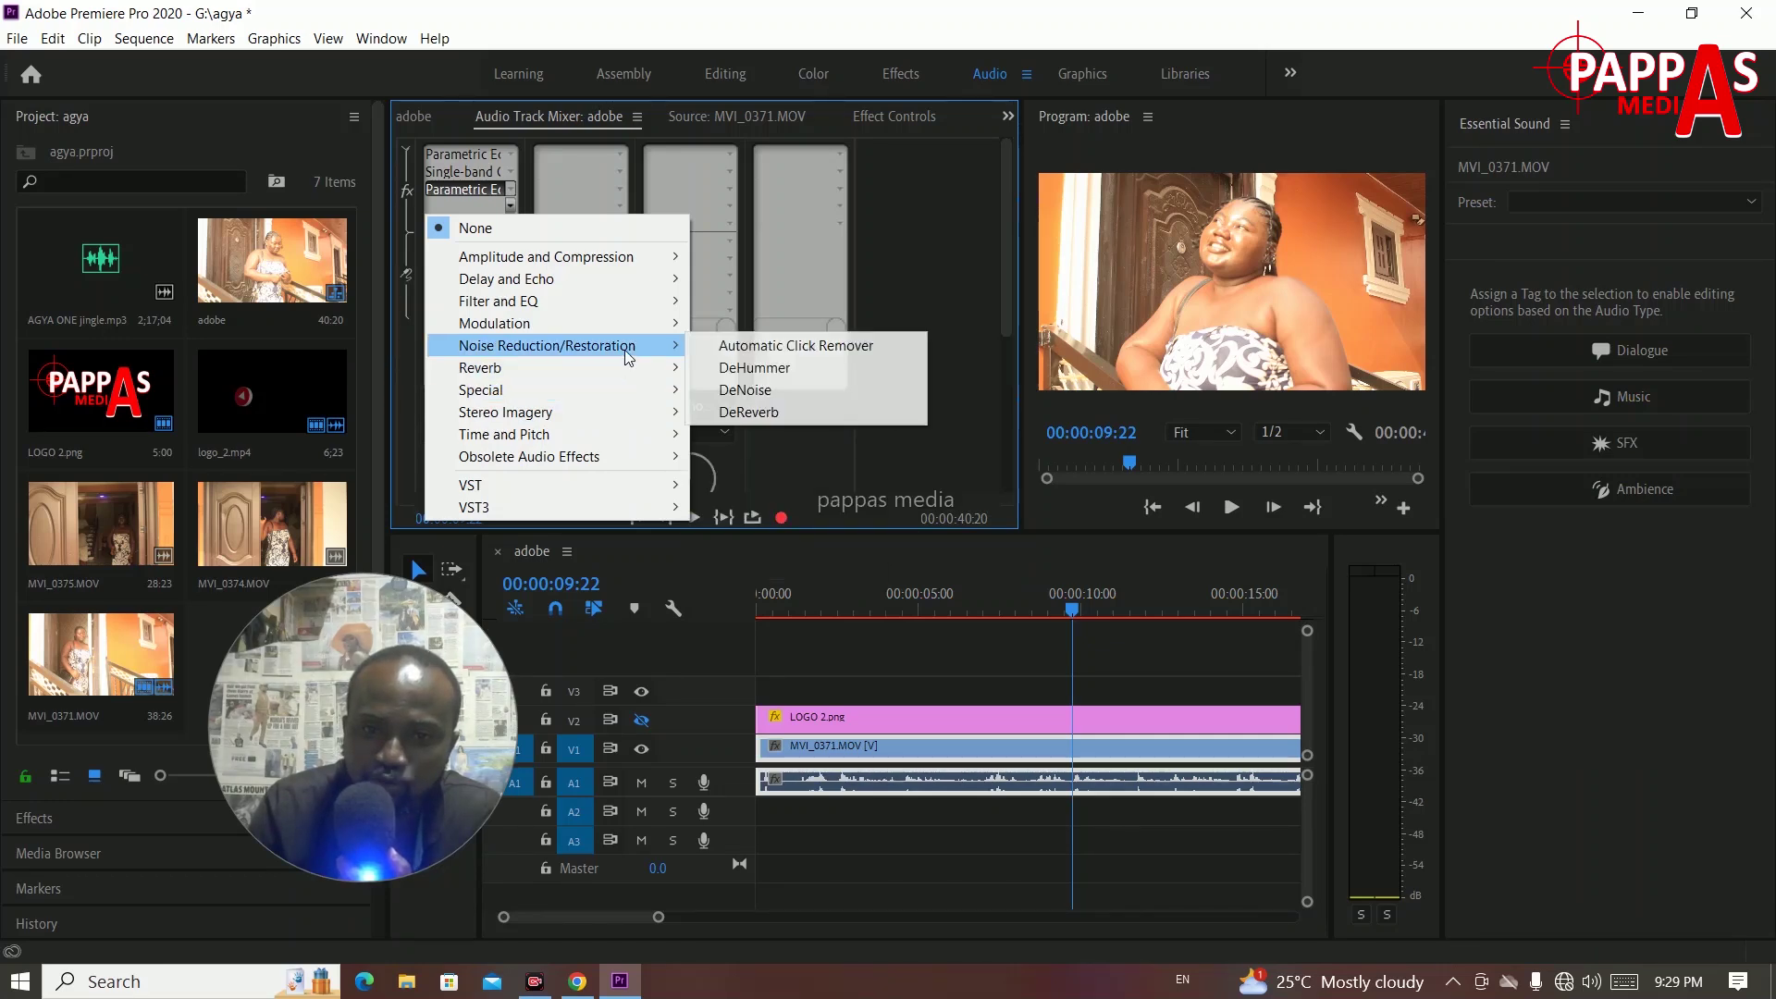
left_click(775, 389)
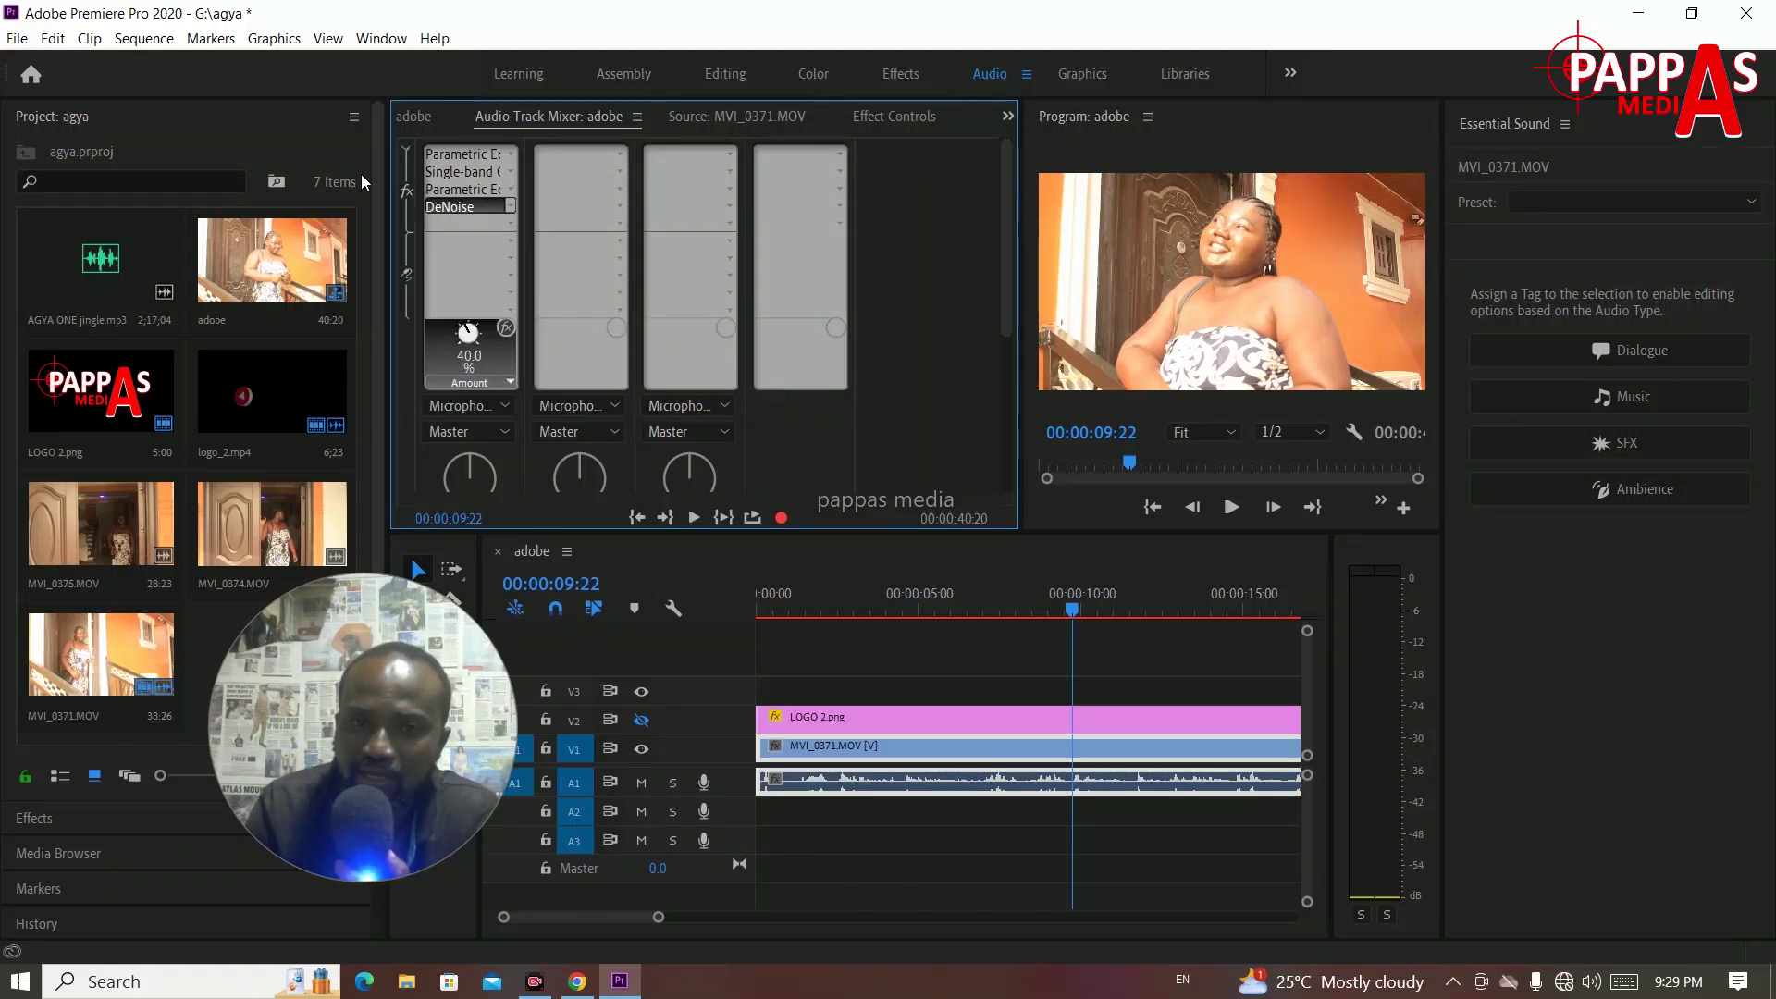
Step: Open the DeNoise editor, preview playback, and move and enlarge it to show Amount at 40%
double_click(468, 204)
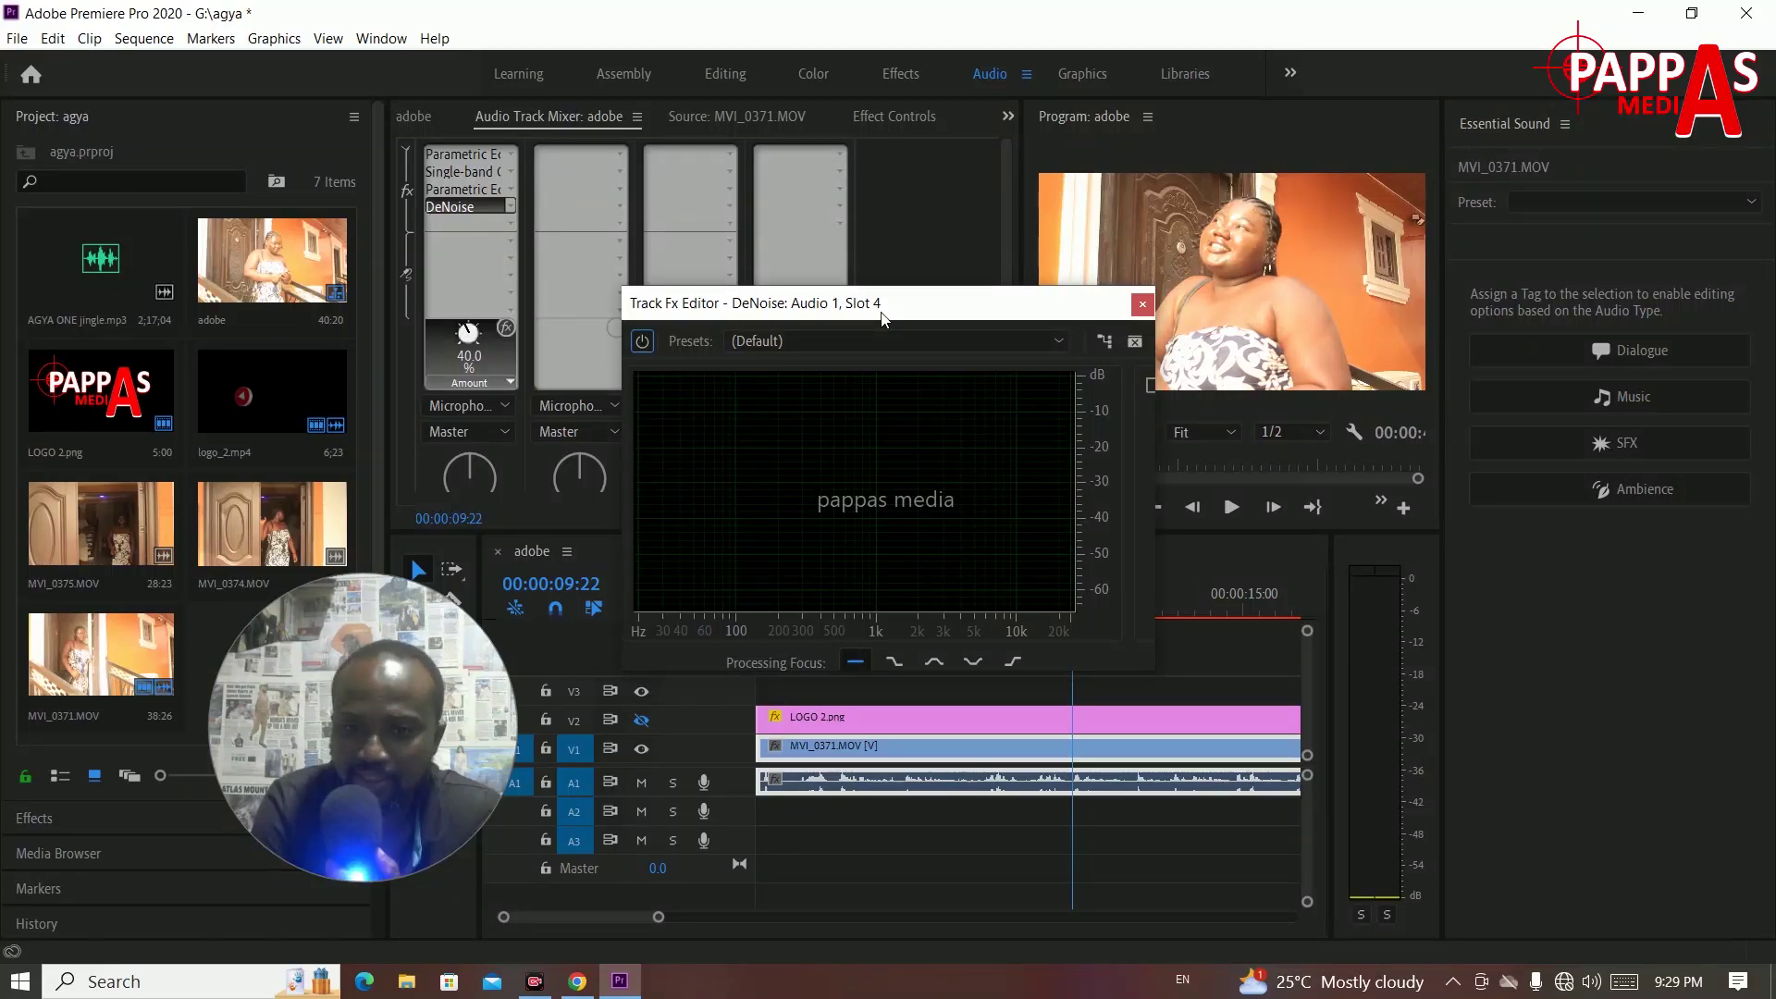
key("space")
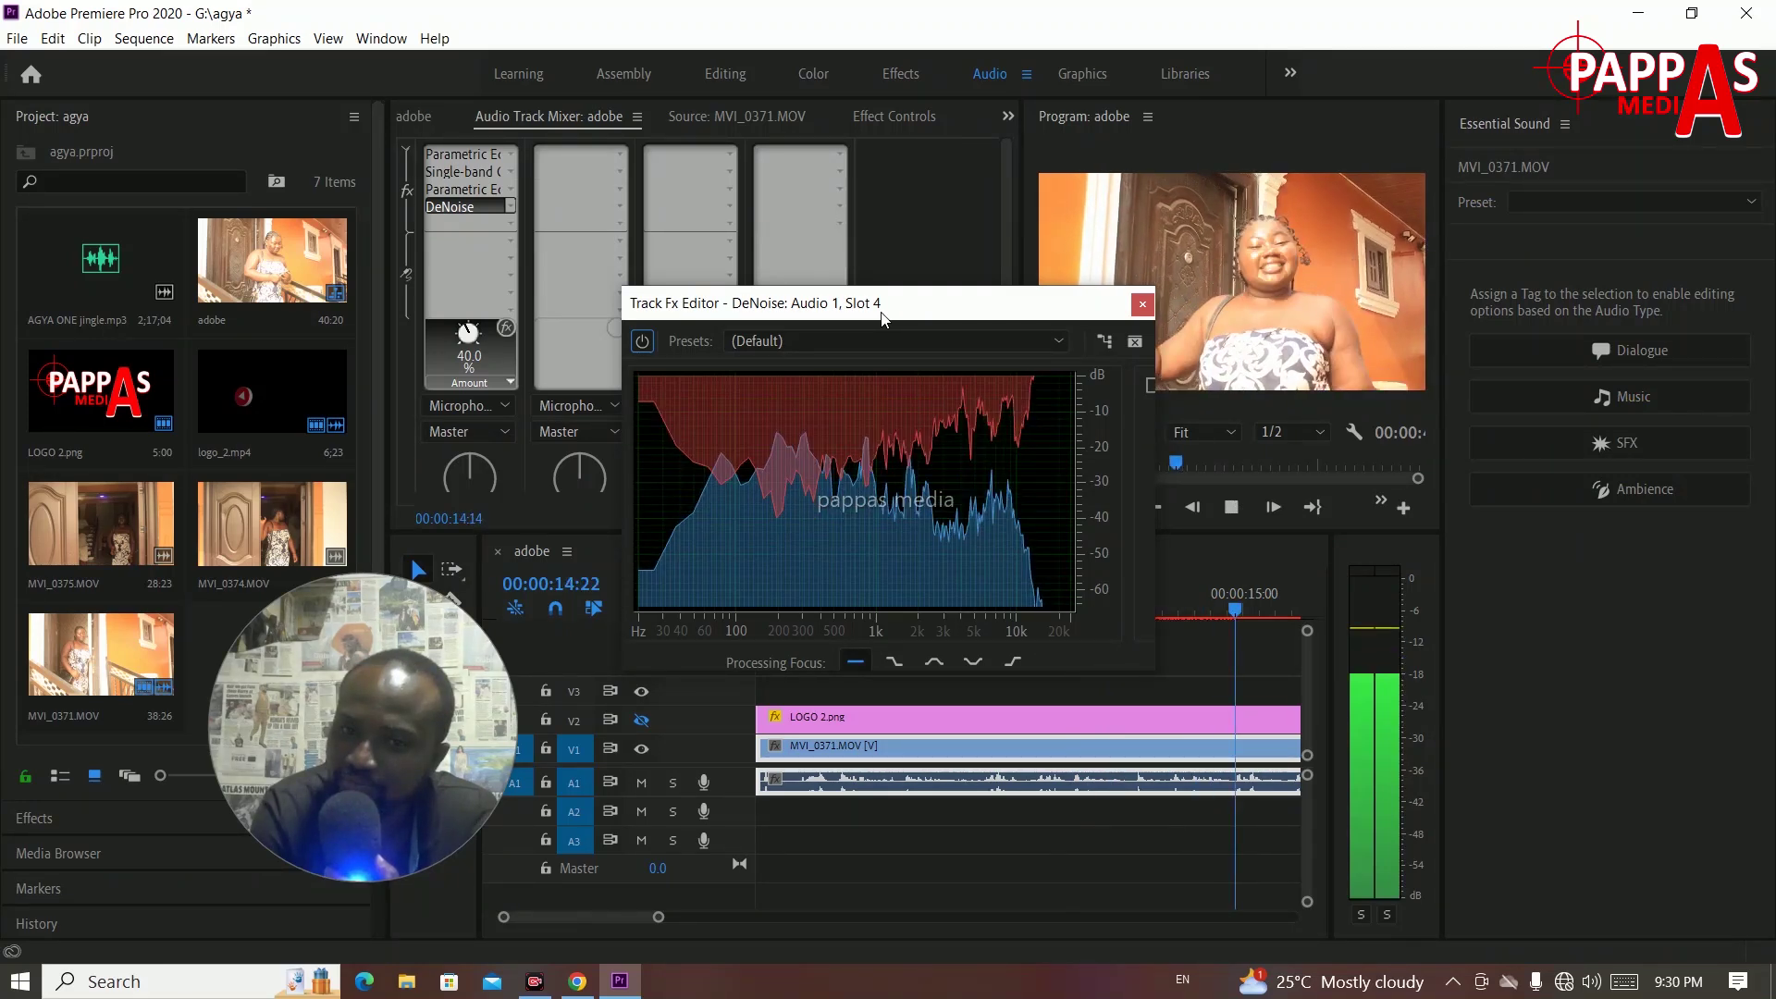
left_click_drag(882, 319, 876, 263)
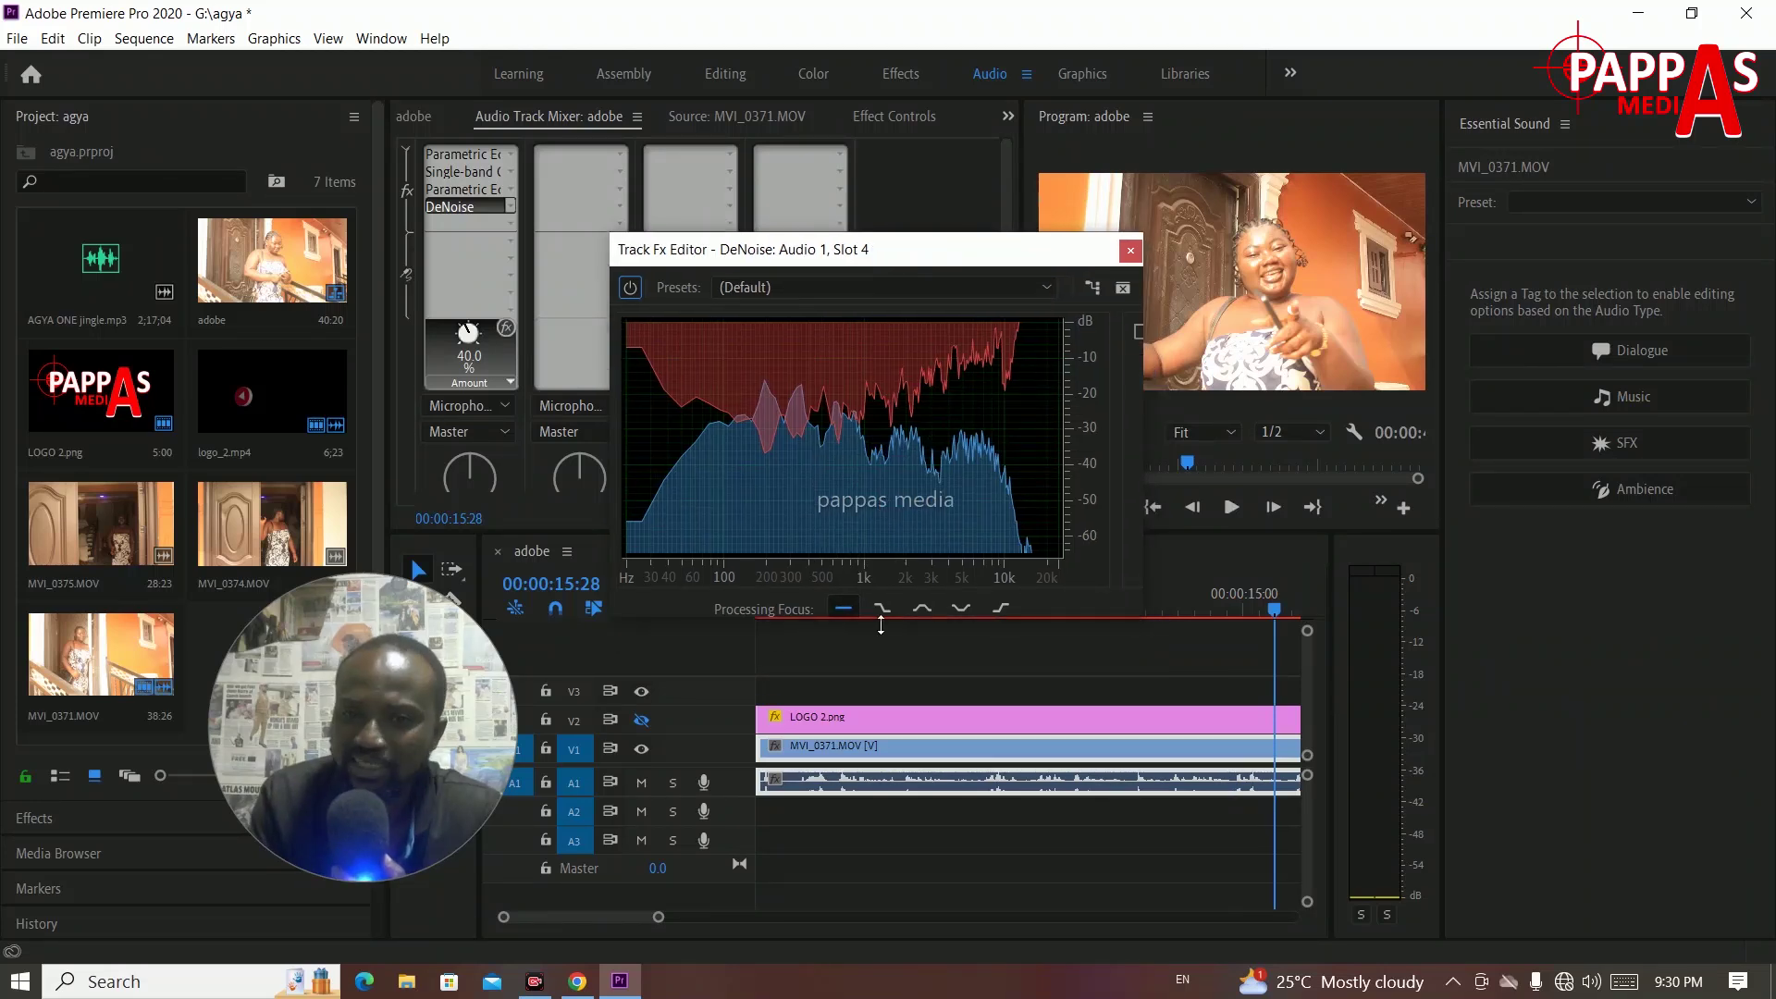
left_click_drag(830, 252, 845, 202)
left_click_drag(843, 202, 857, 162)
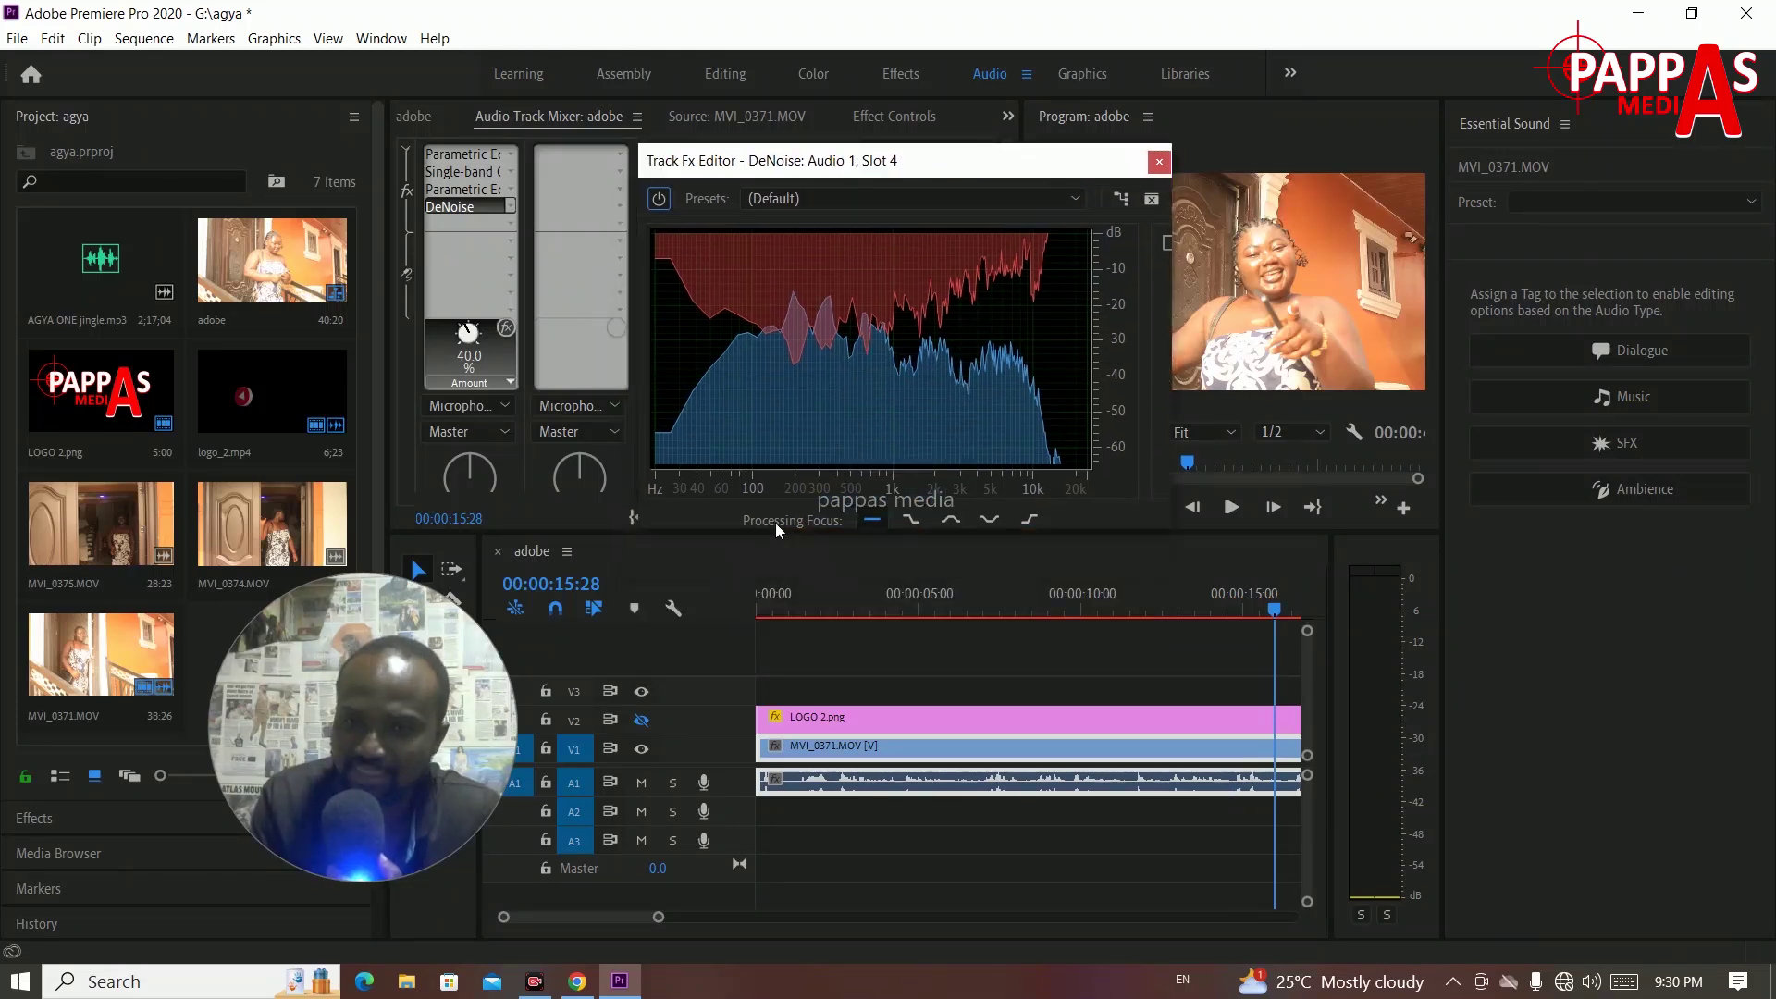
left_click_drag(777, 528, 699, 629)
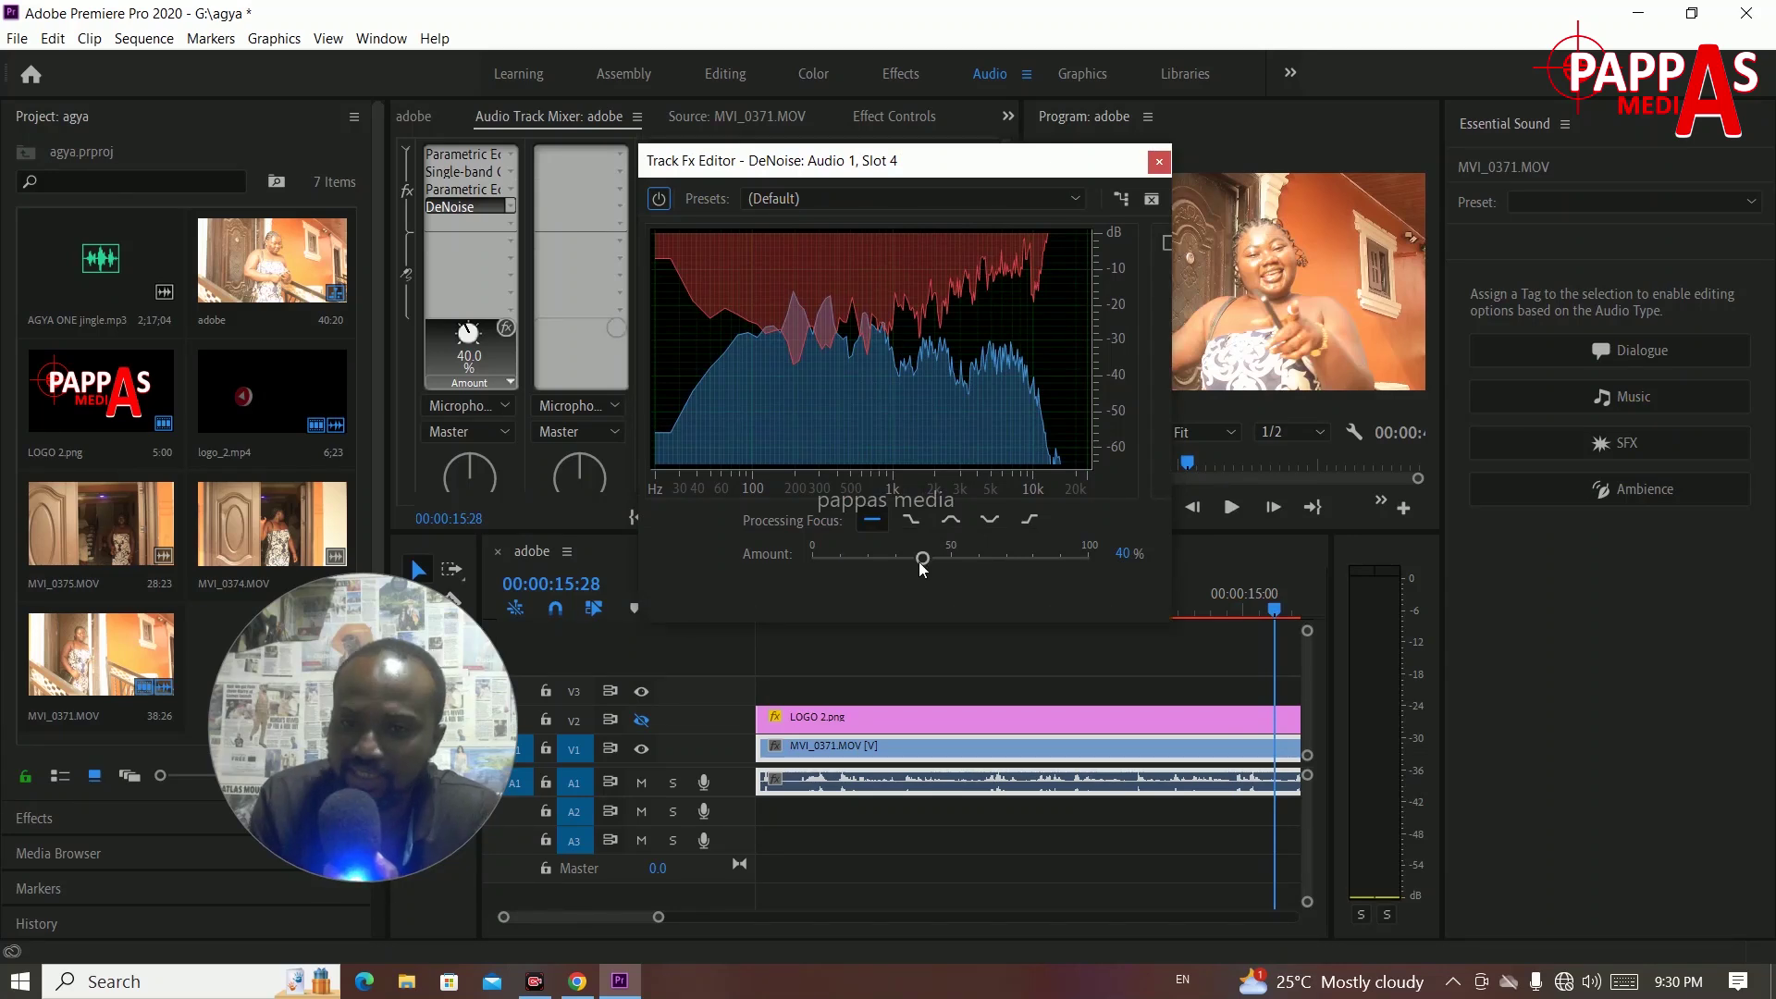
Step: Bring the Audio 1 DeNoise amount down to about 24%, then play the sequence to hear it
left_click_drag(922, 560, 953, 560)
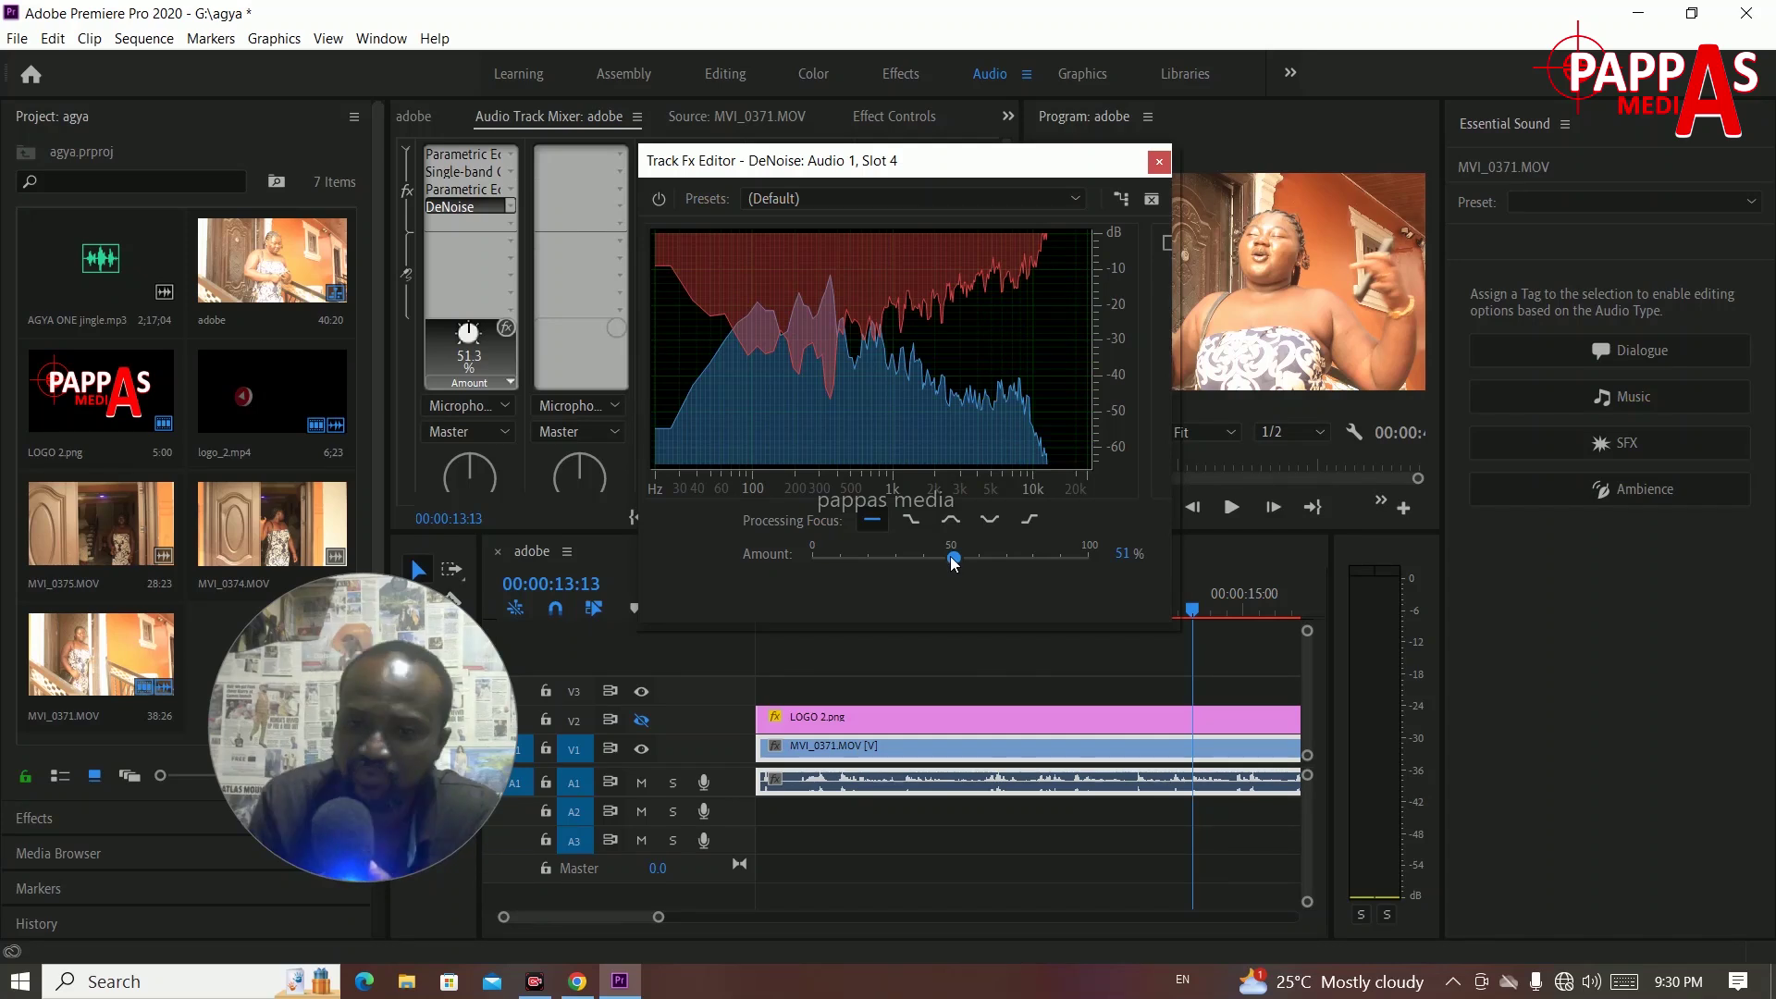
left_click_drag(954, 561, 900, 574)
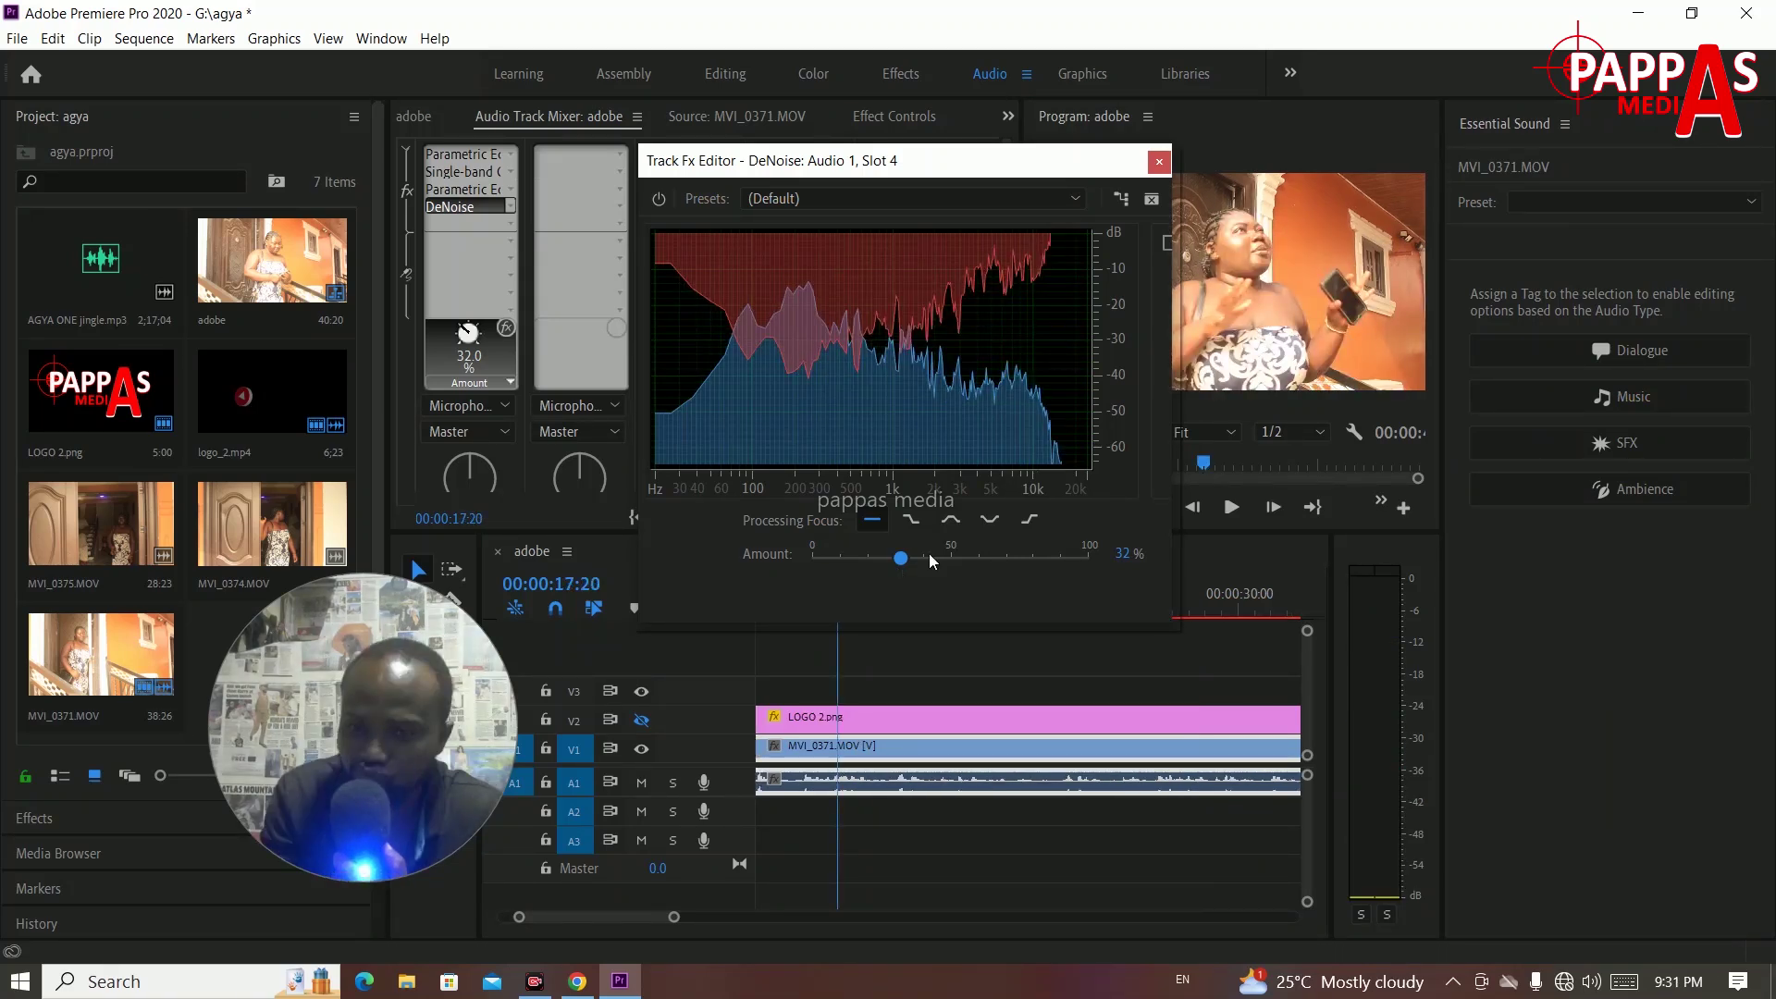
left_click_drag(899, 558, 882, 565)
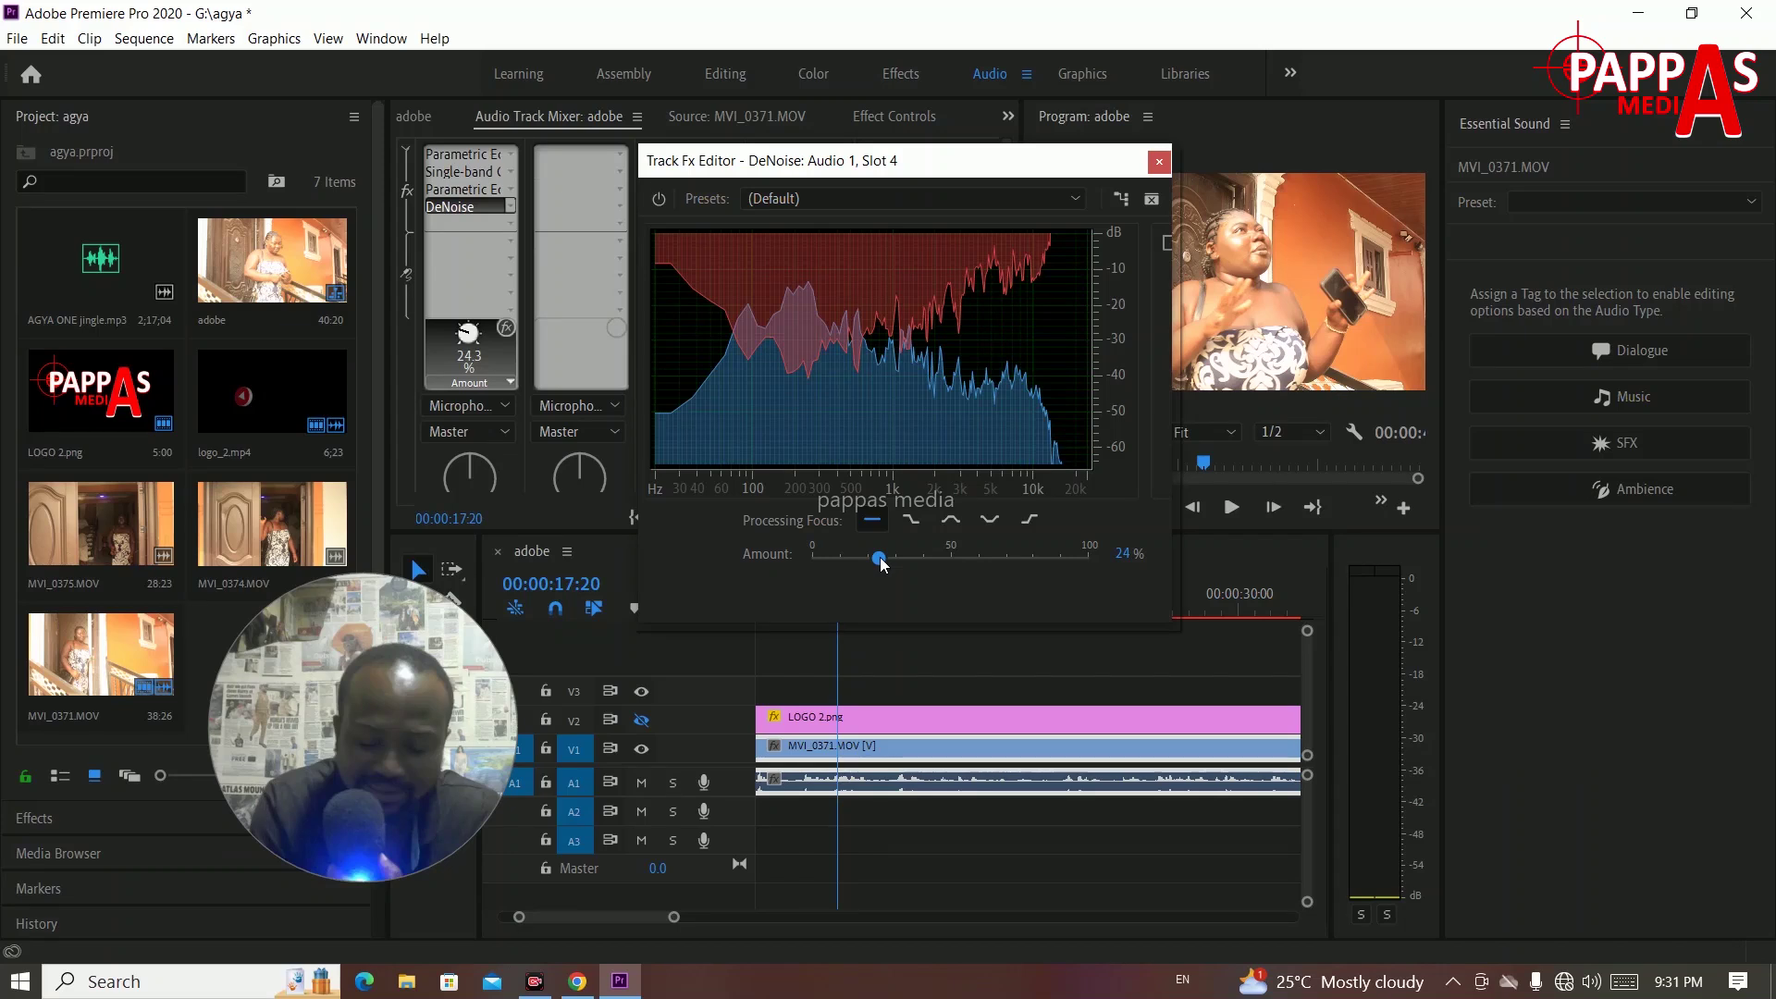
key("space")
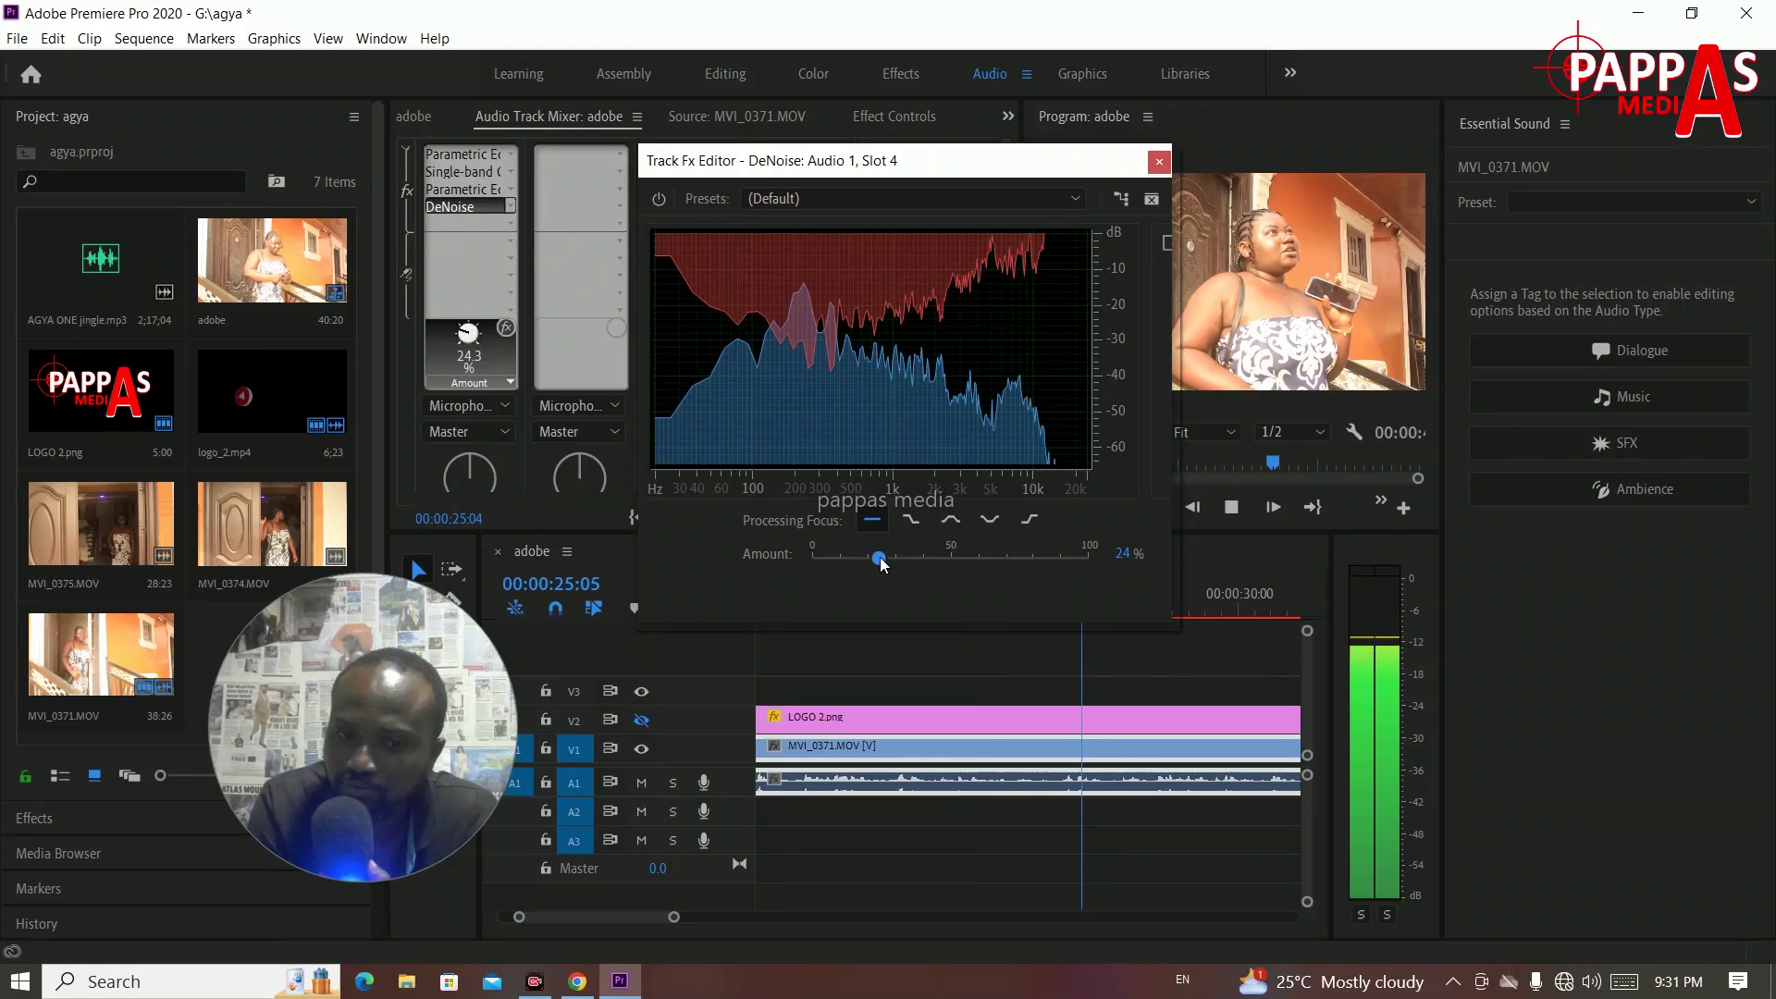
key("space")
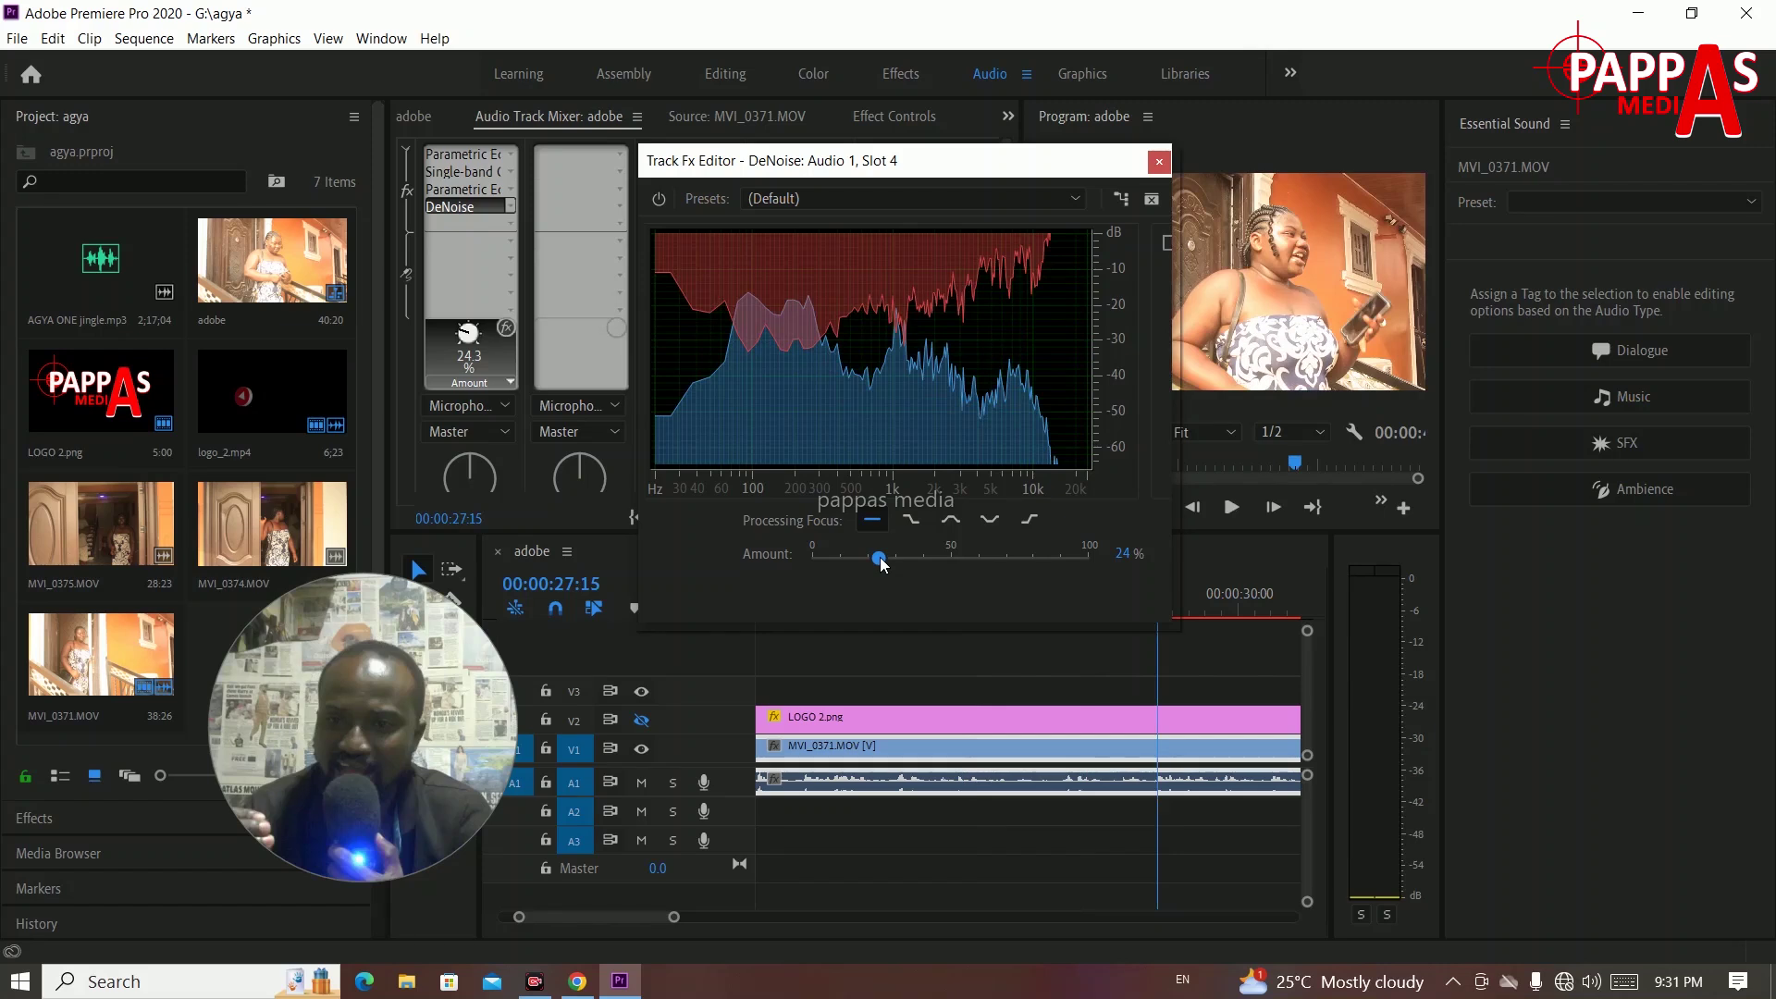
Step: Leave the DeNoise editor for the Editing workspace, replay the sequence, and show MVI_0371.MOV's Effect Controls
left_click(1158, 164)
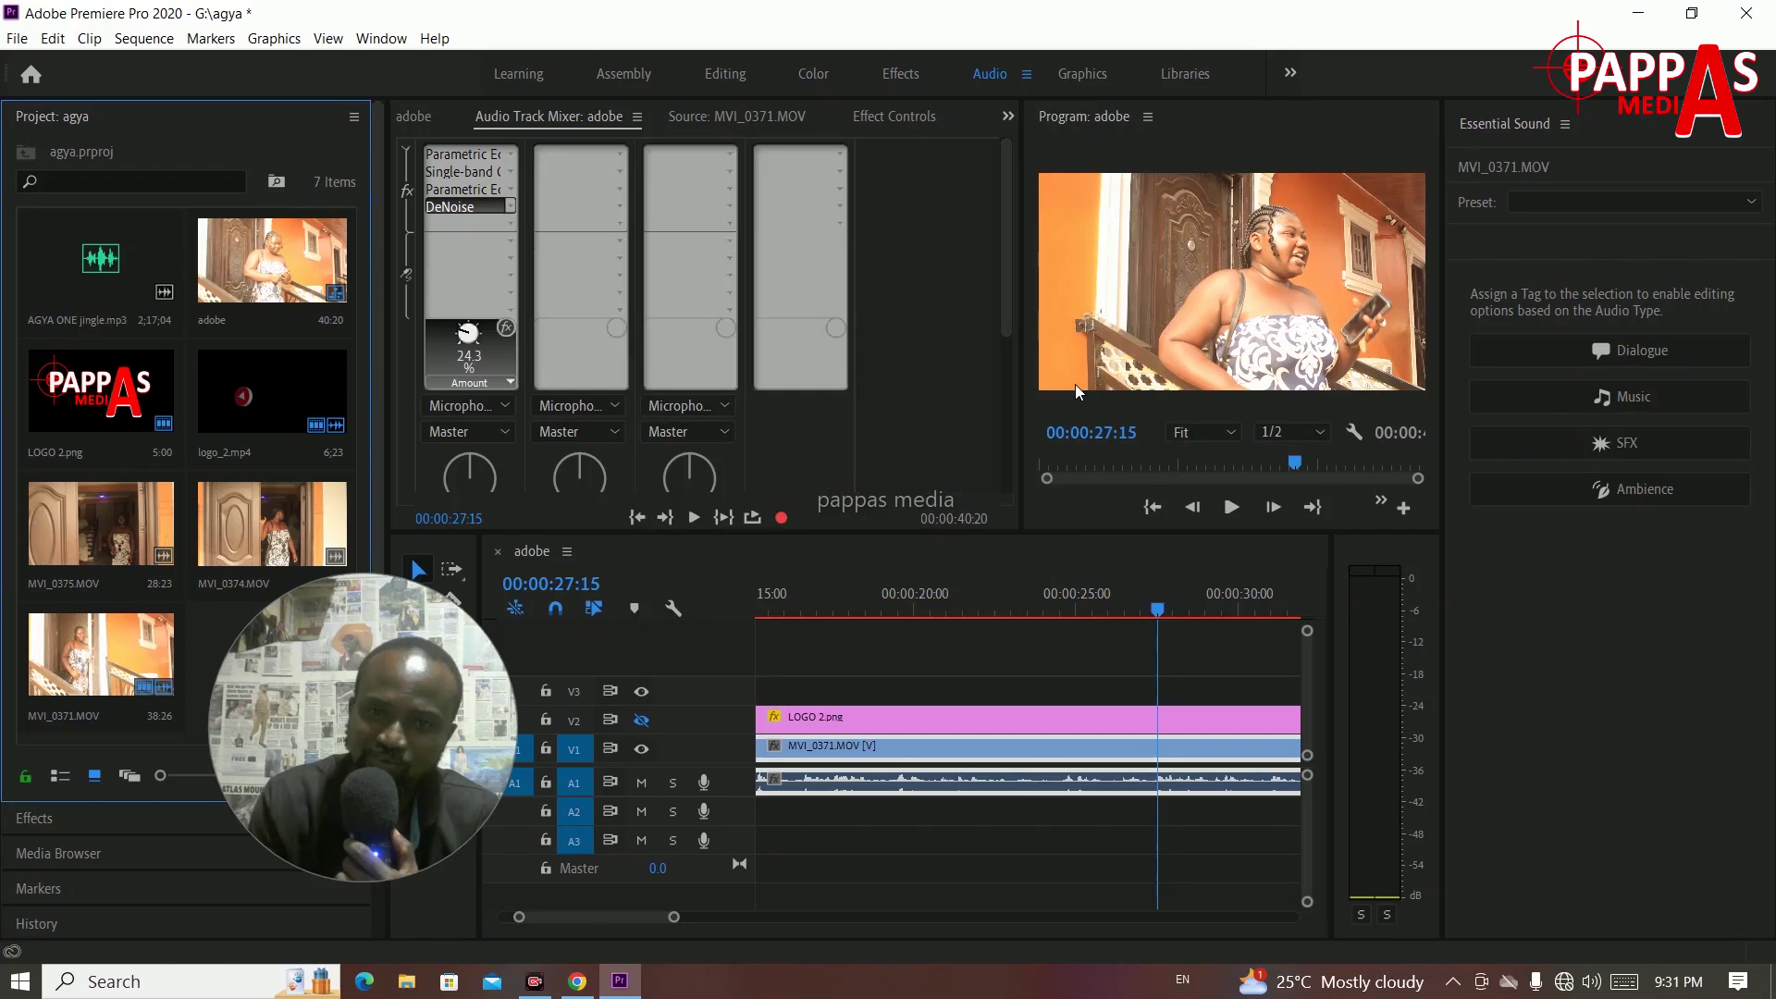
left_click(722, 74)
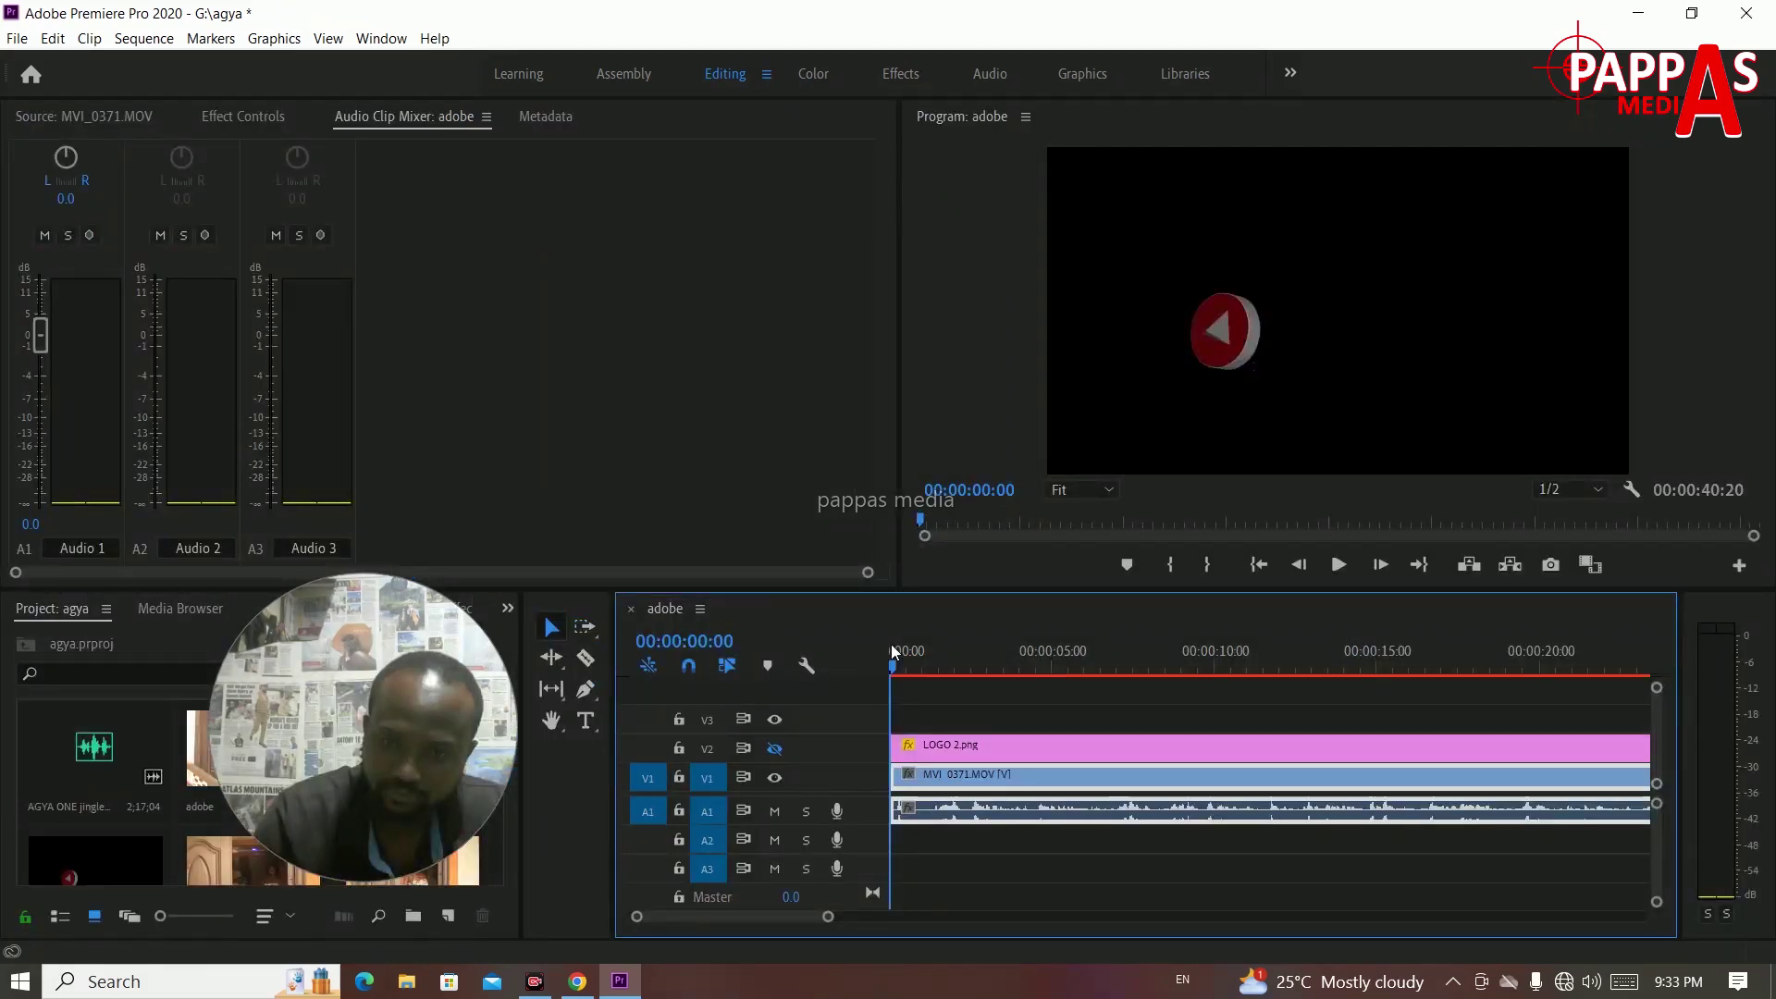
key("space")
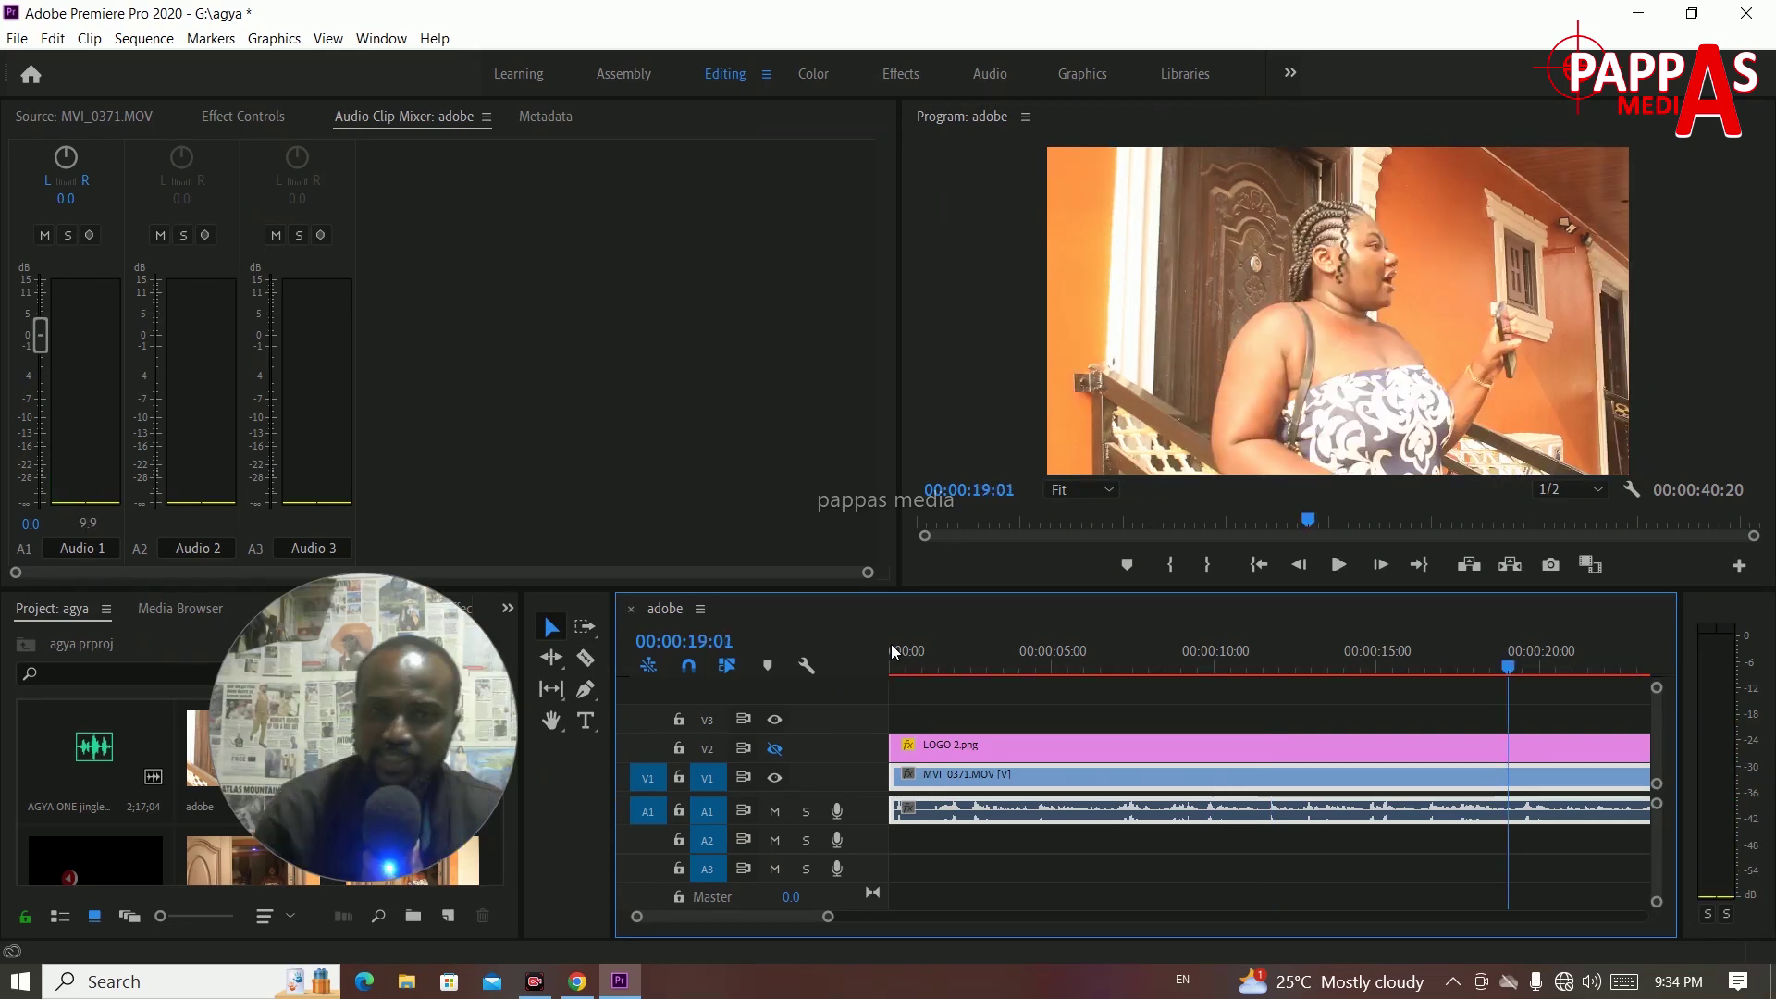
left_click(261, 130)
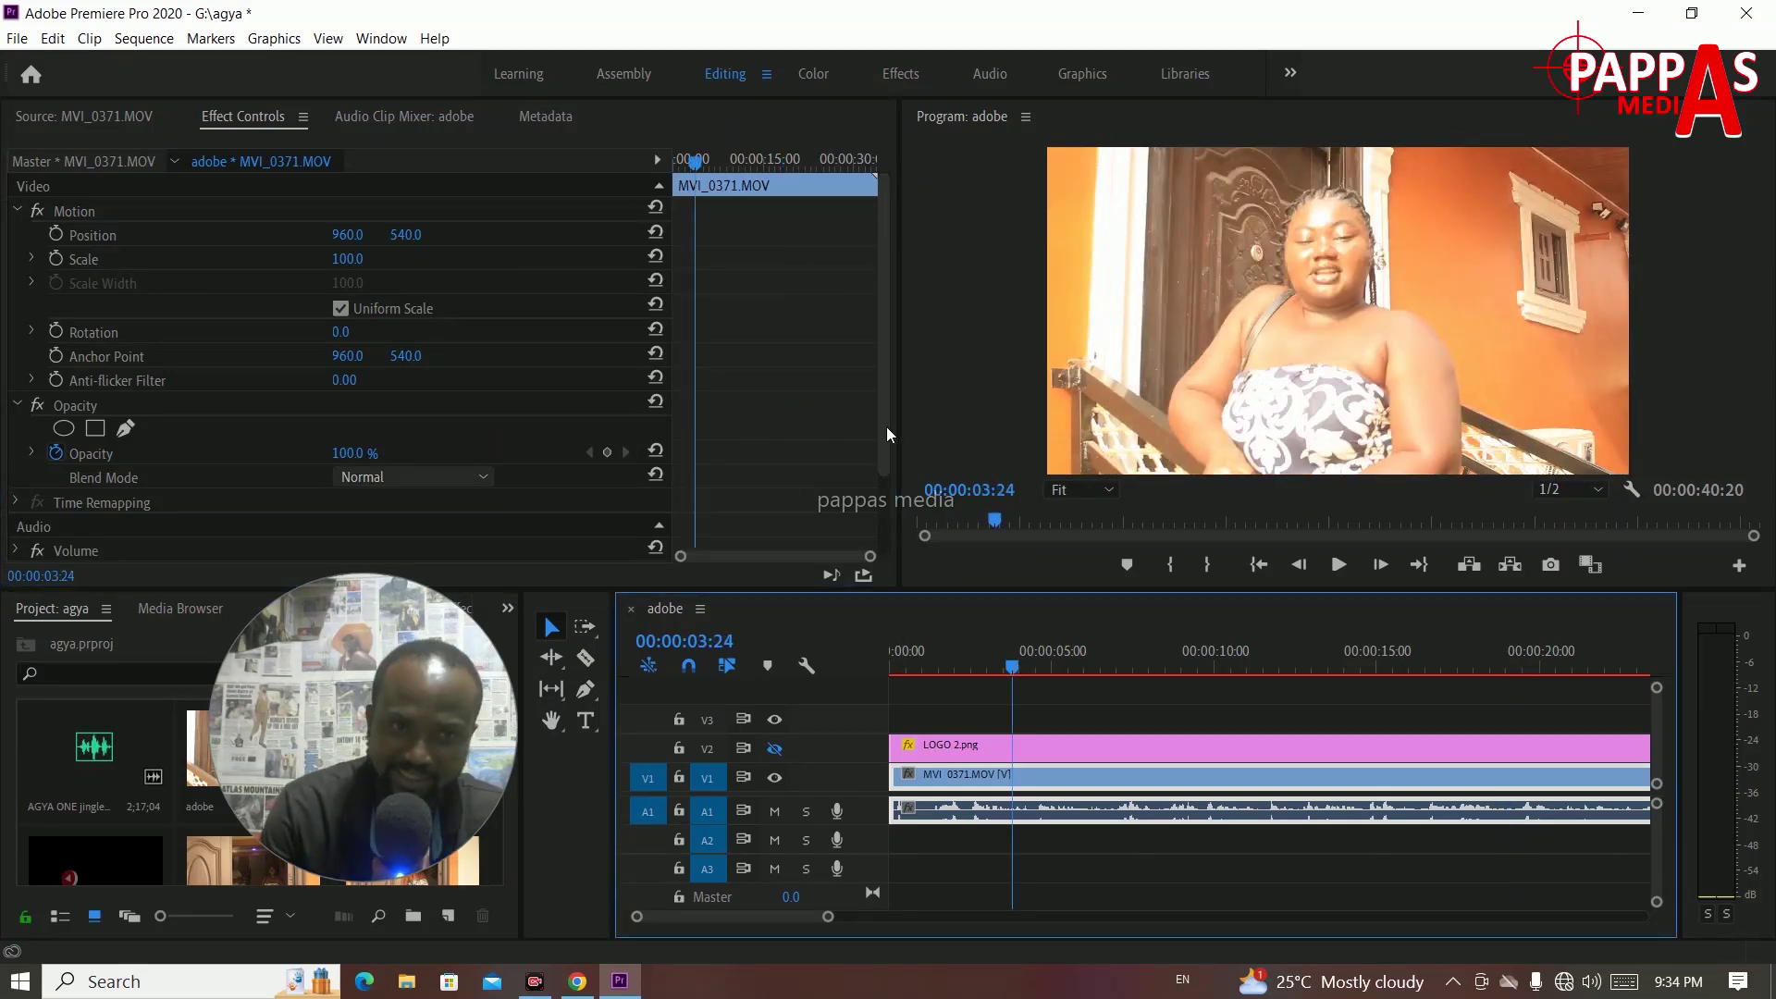
left_click_drag(980, 811, 1070, 862)
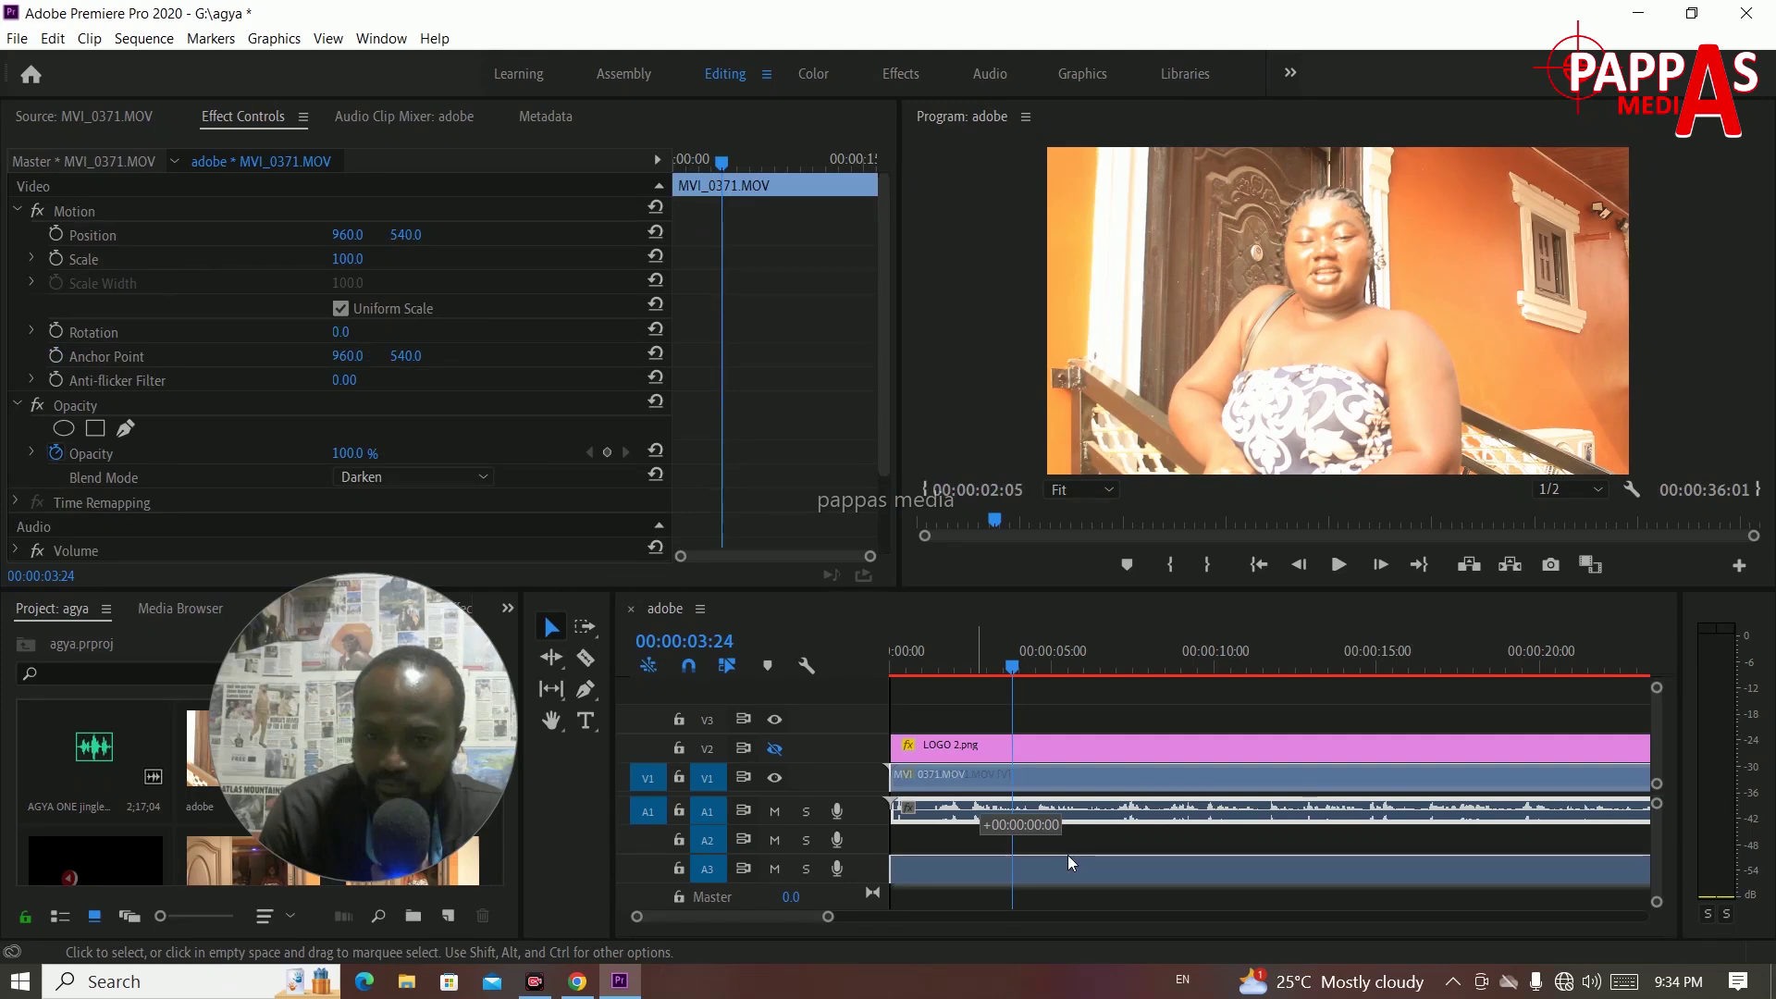
left_click_drag(1070, 861, 1016, 836)
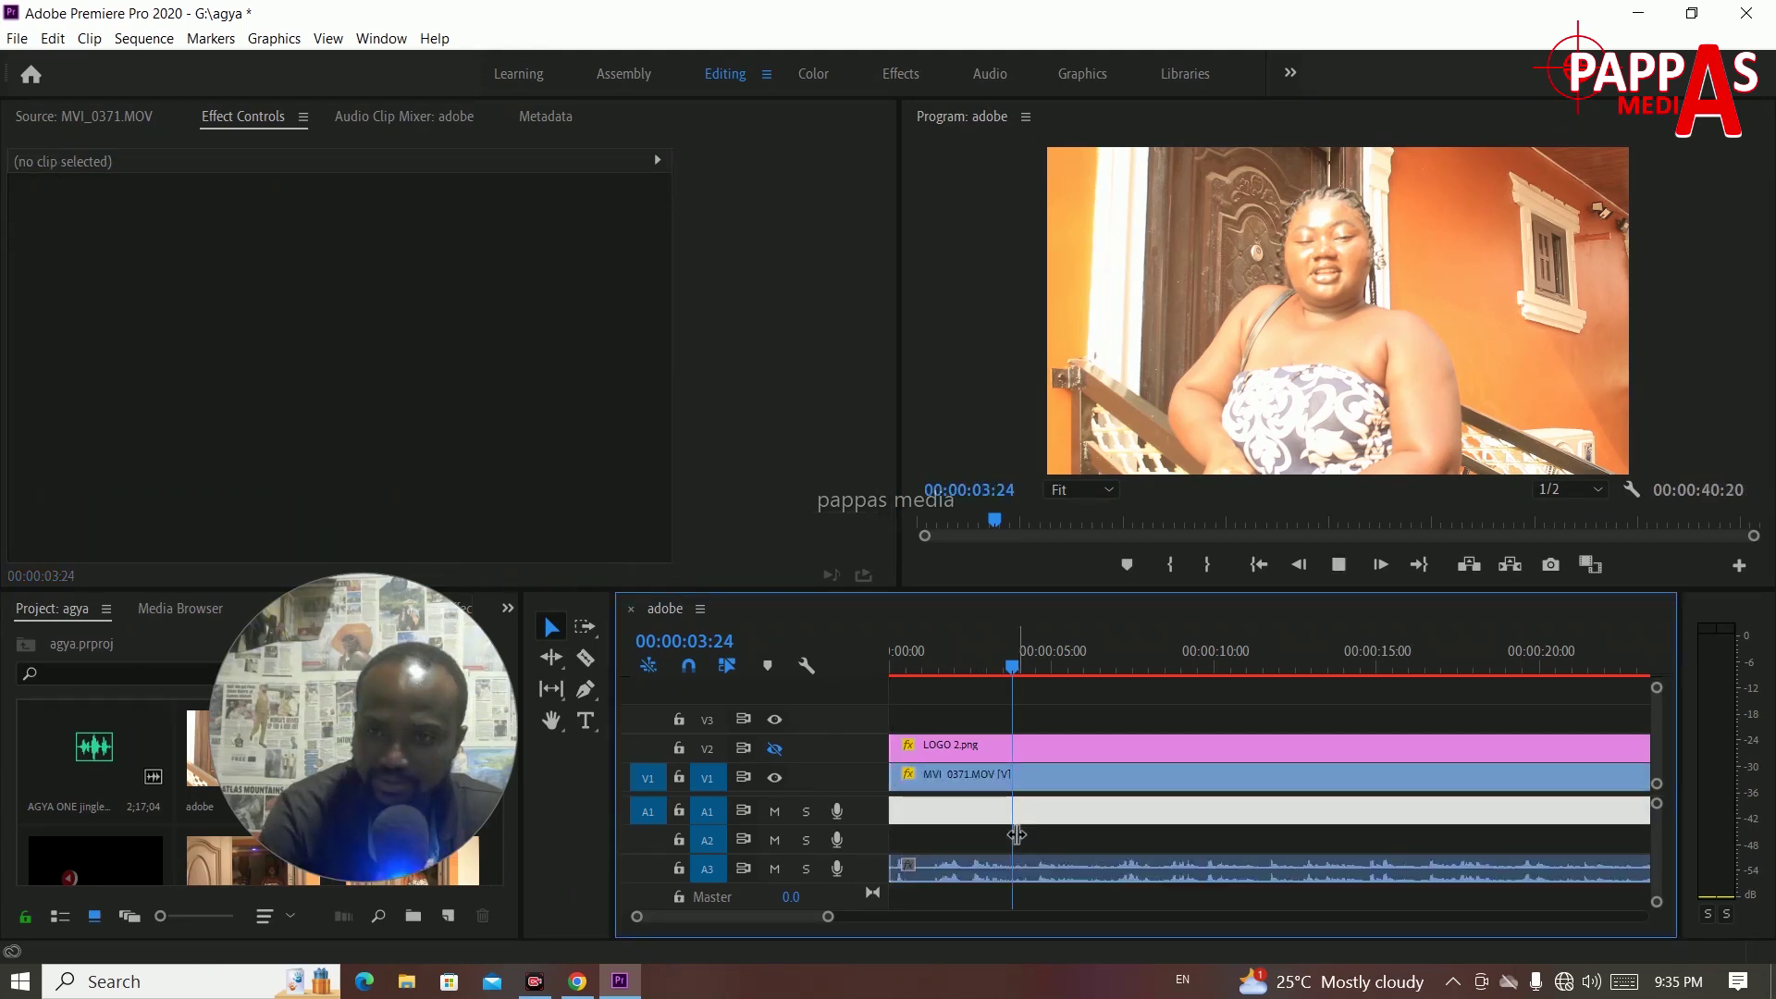
key("space")
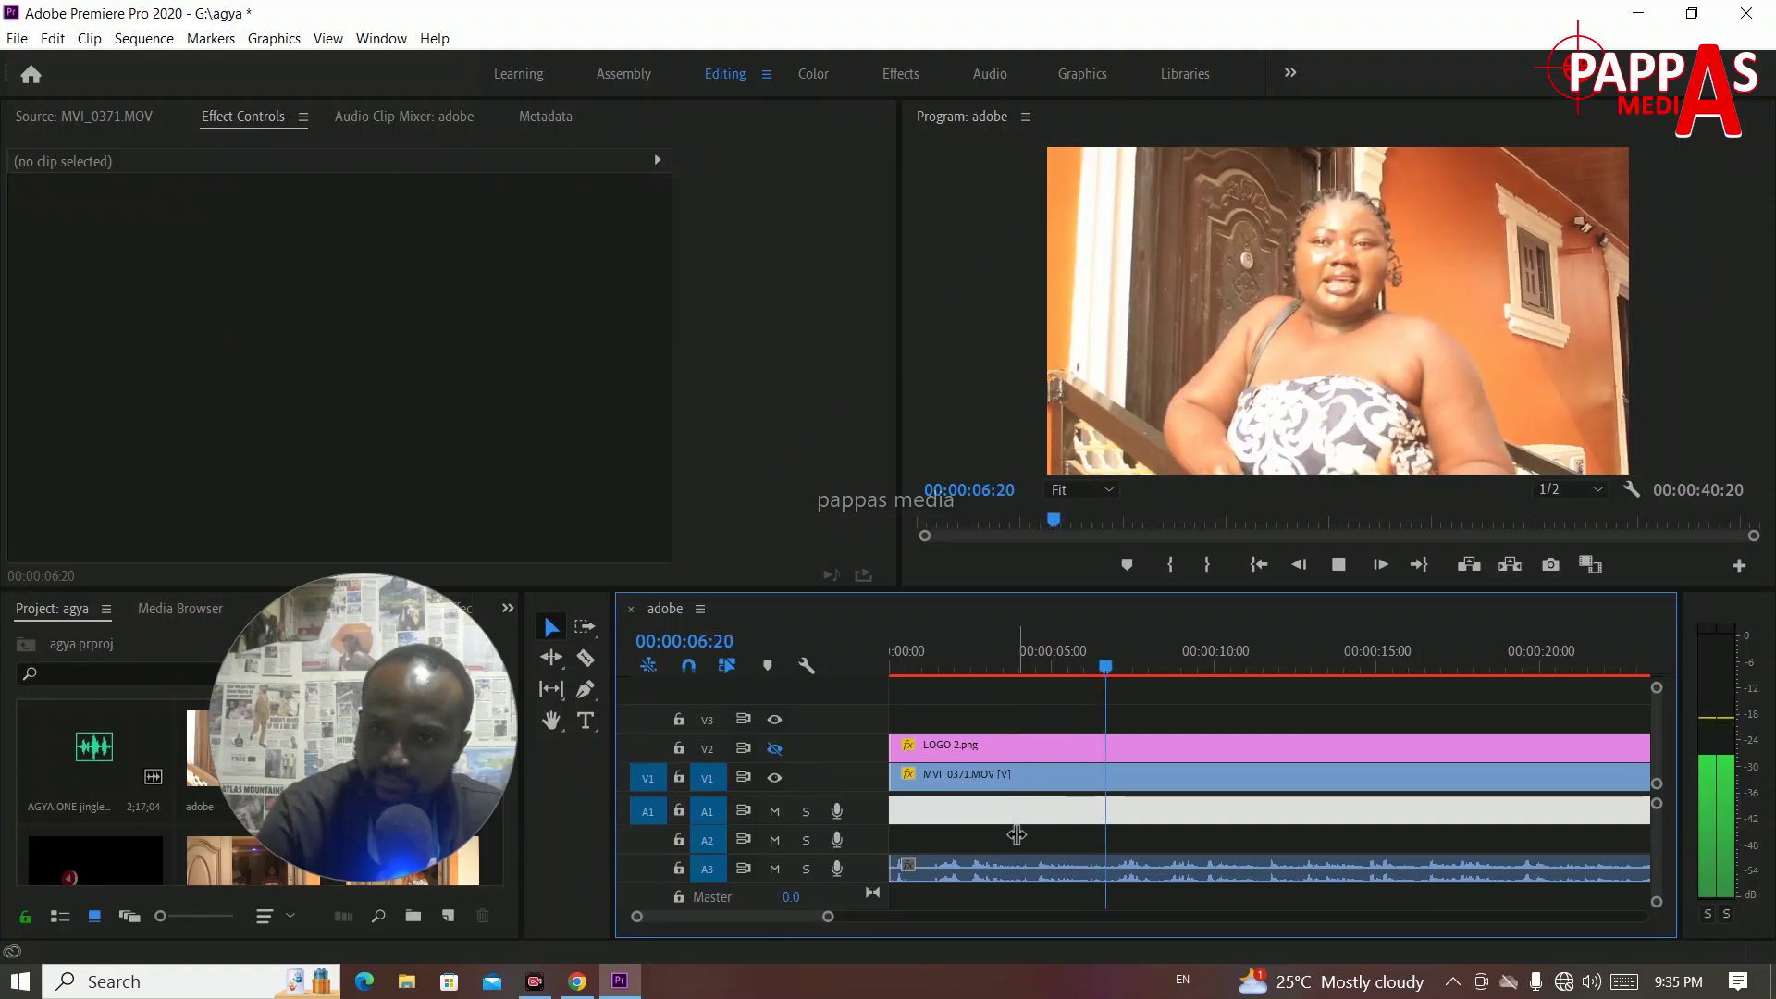
key("space")
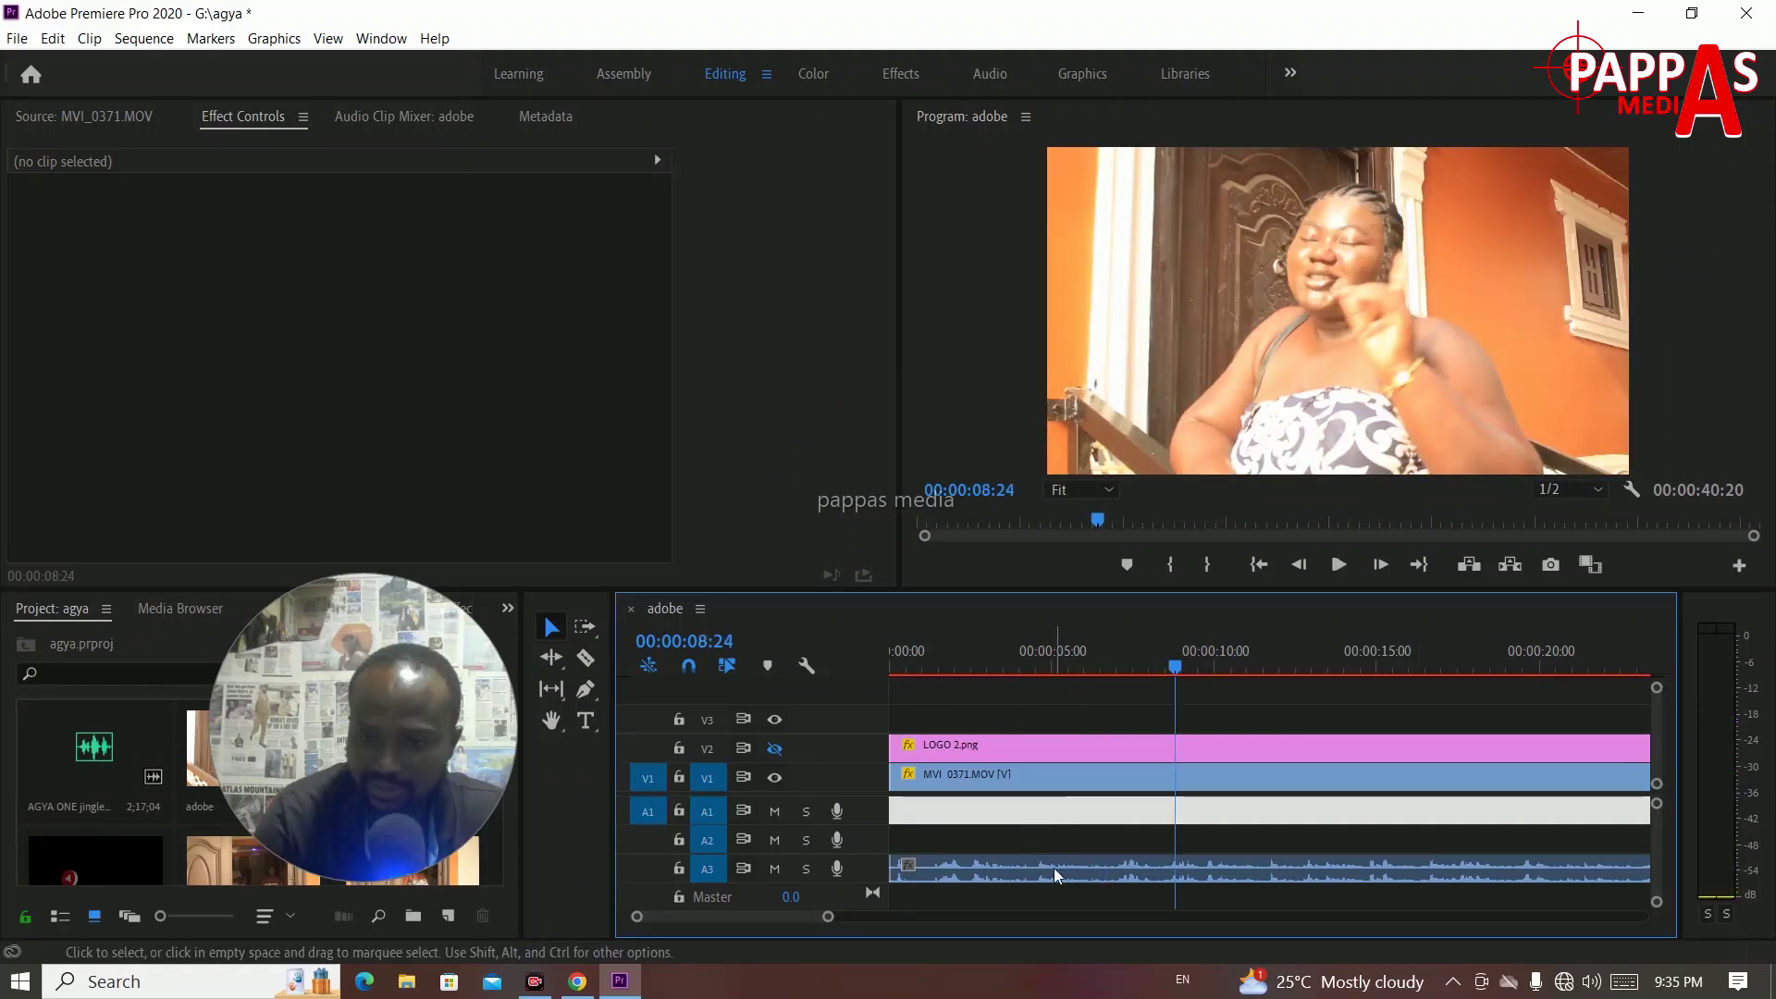
left_click_drag(1057, 875, 1035, 689)
key("space")
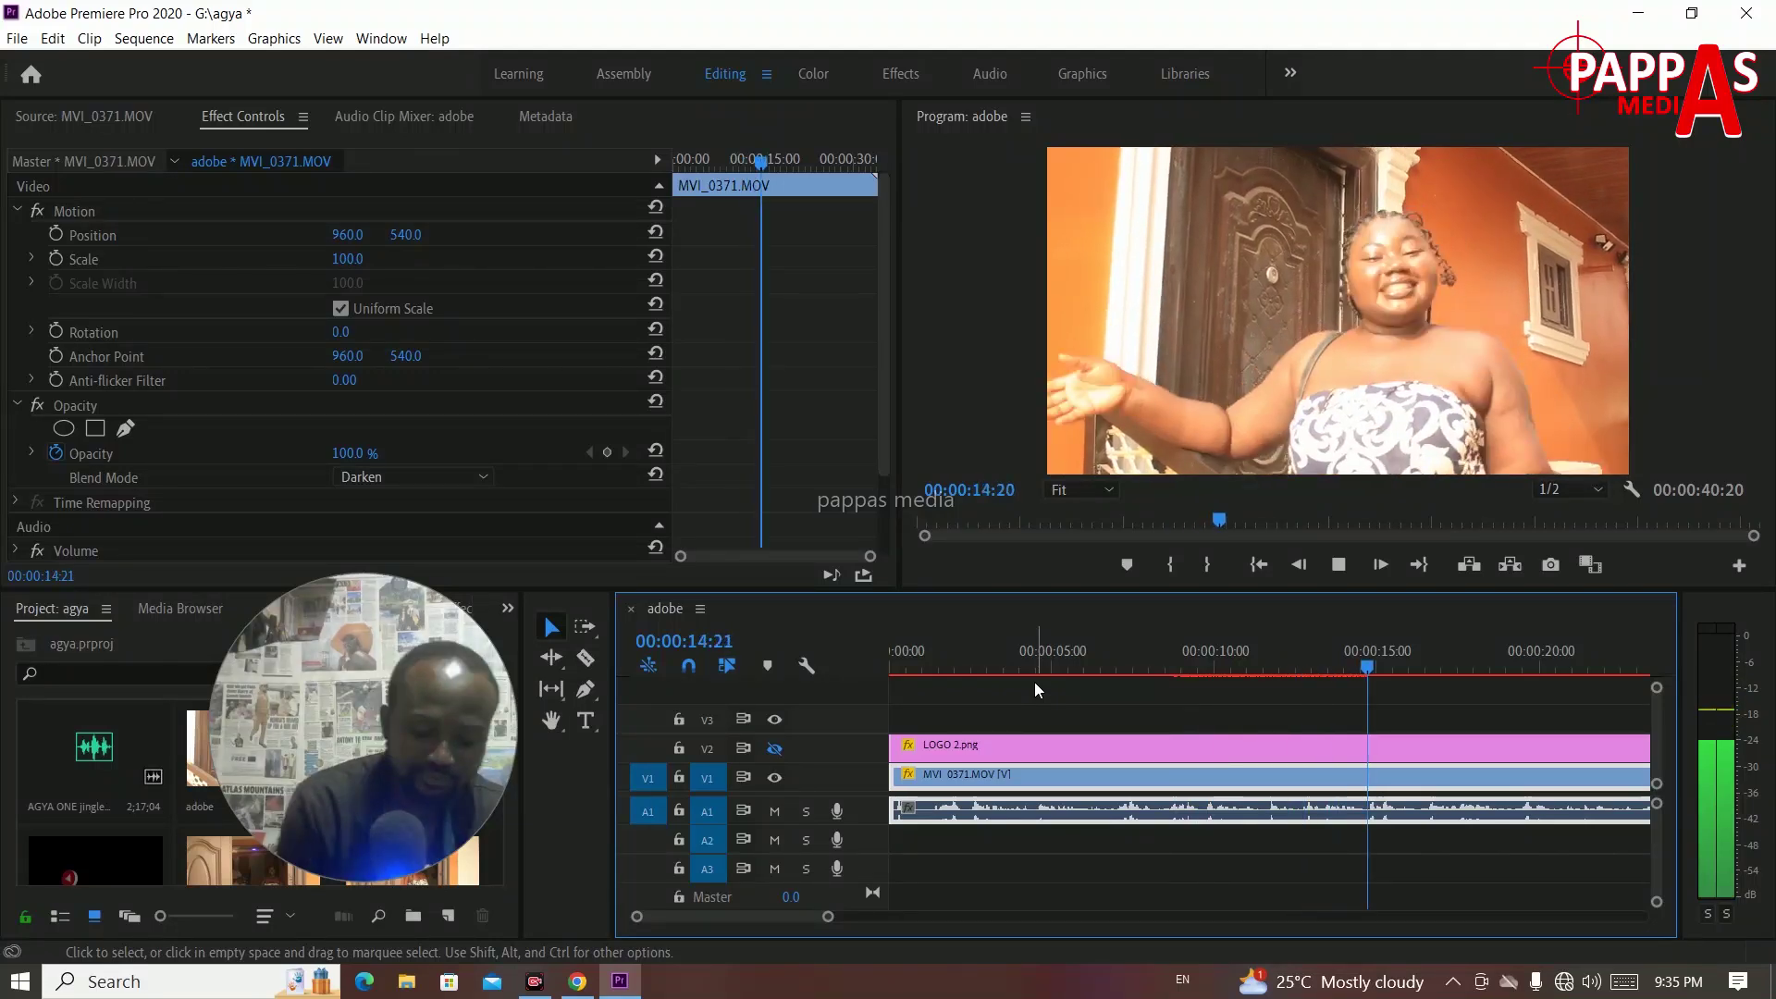
key("space")
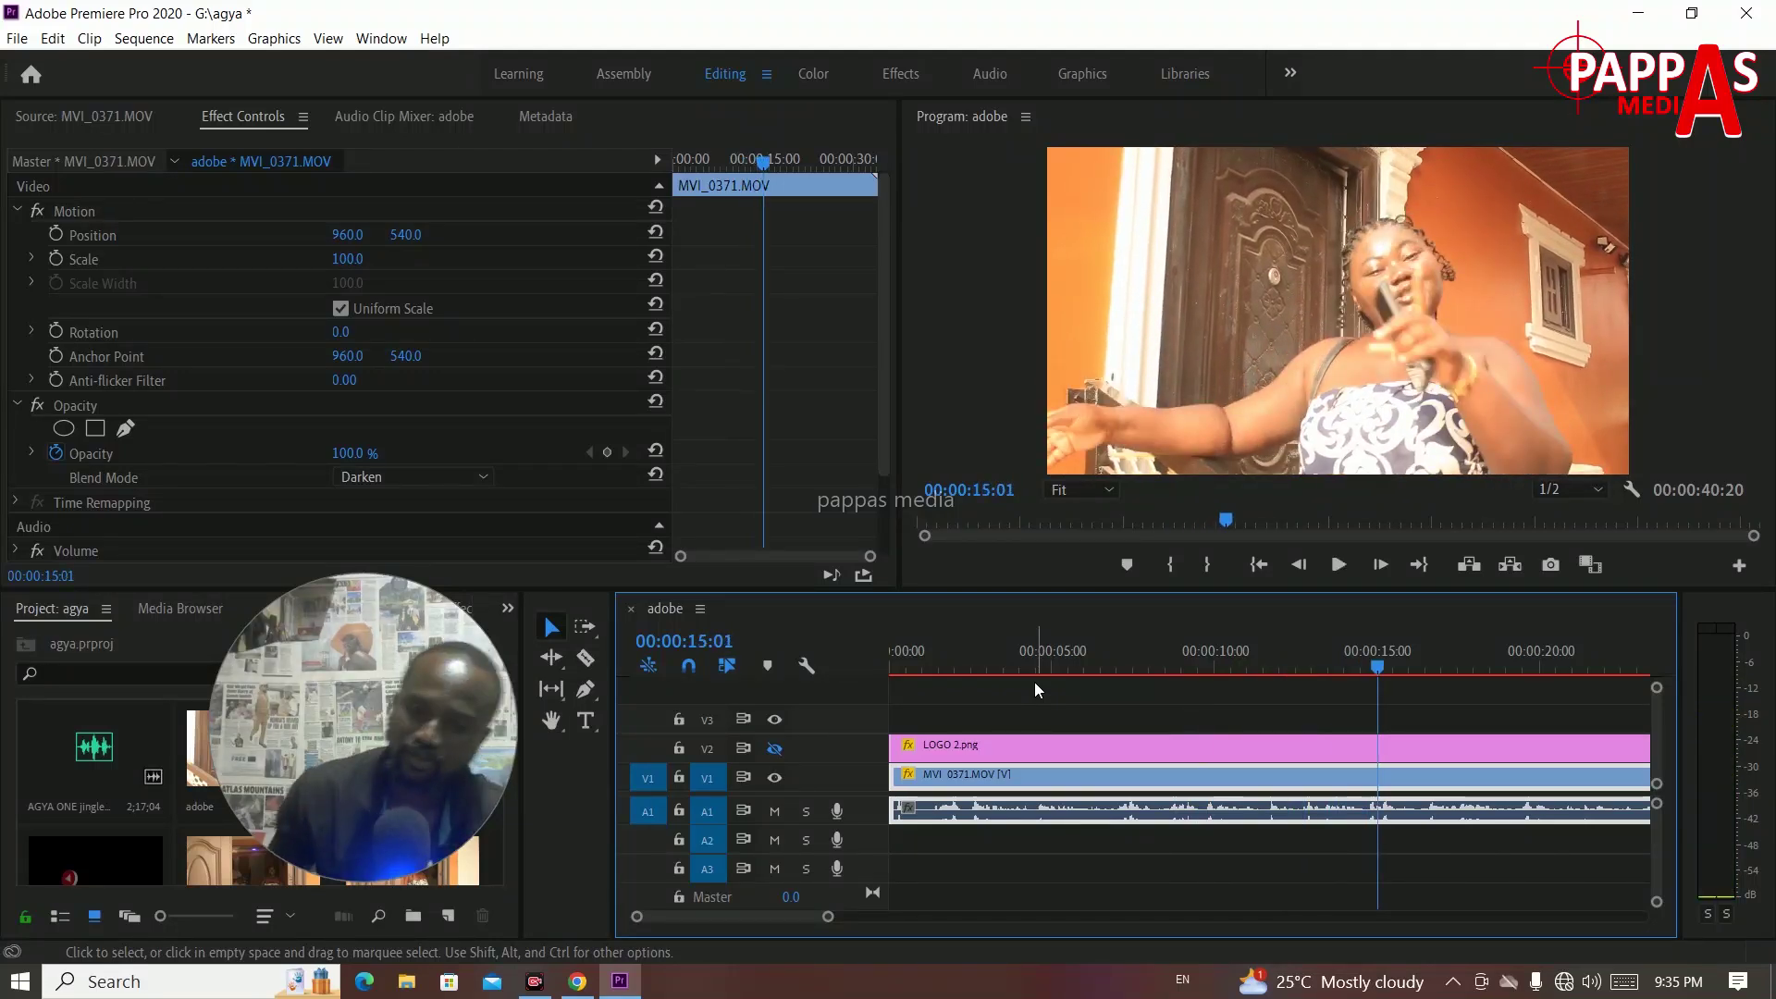